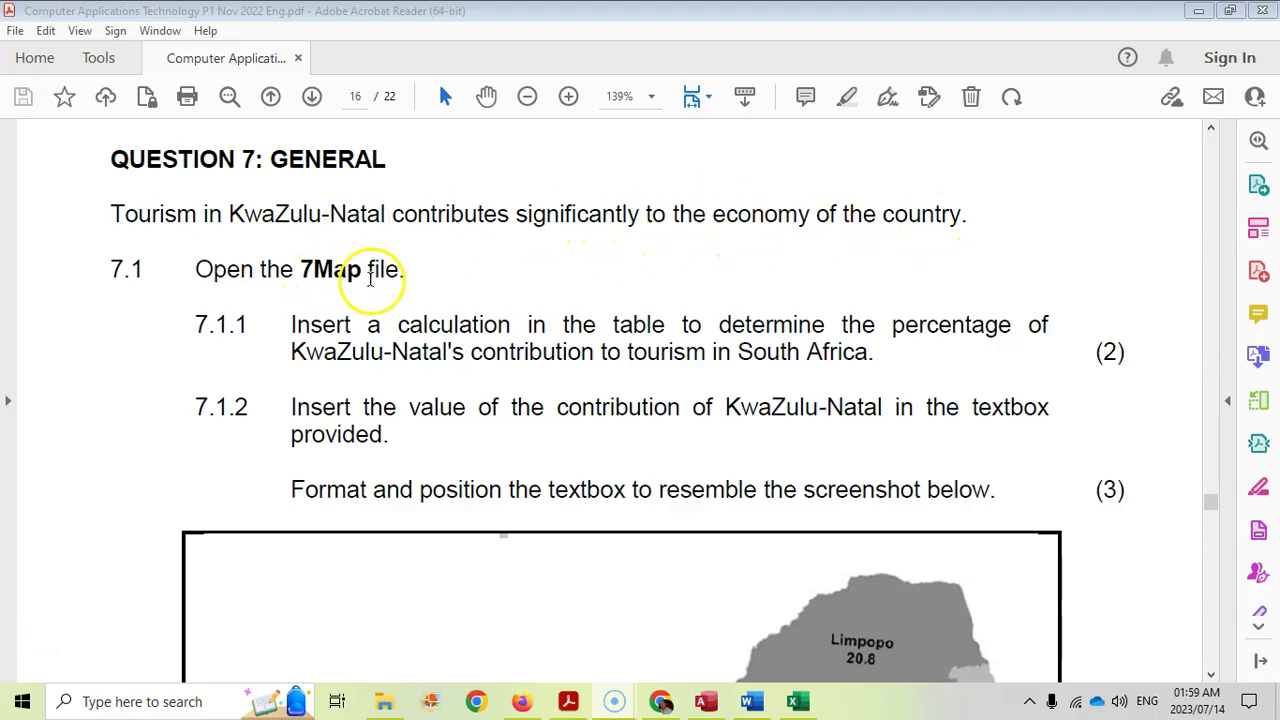
# - Give the KwaZulu-Natal percentage cell the formula =100-SUM(ABOVE) so it shows 14.8
pyautogui.click(753, 703)
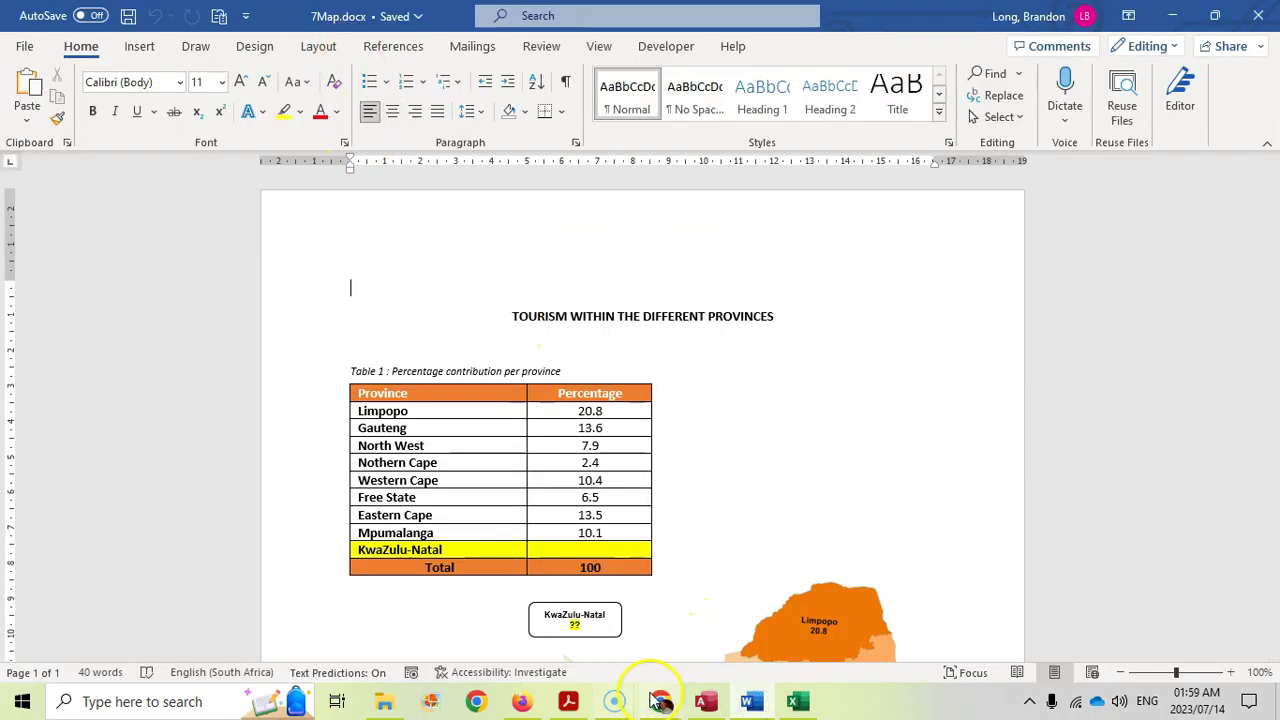
pyautogui.click(566, 702)
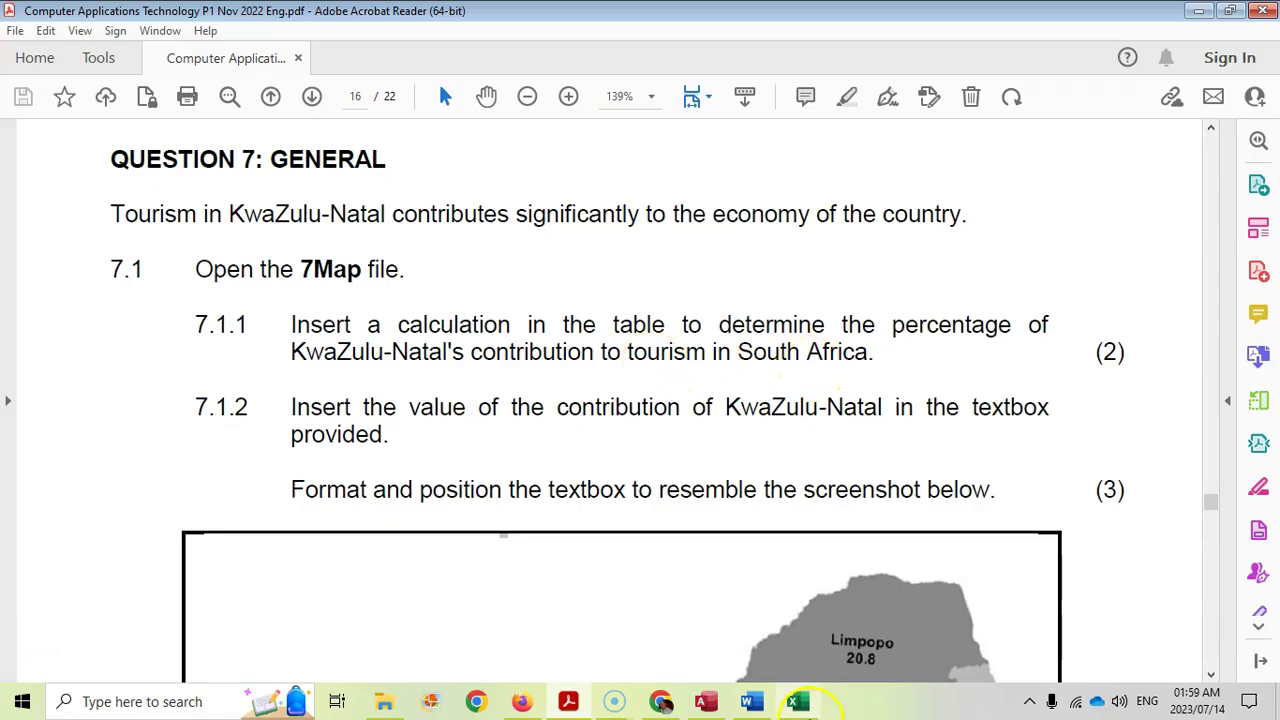
pyautogui.click(753, 702)
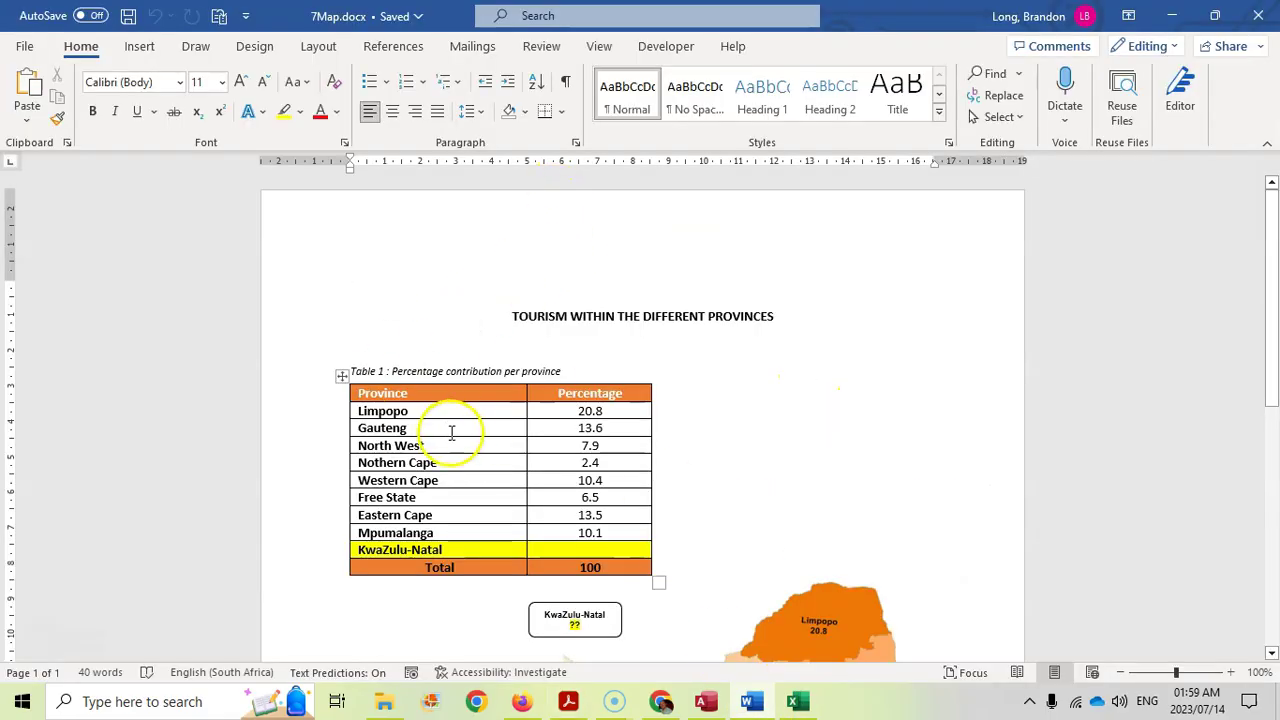
pyautogui.click(590, 550)
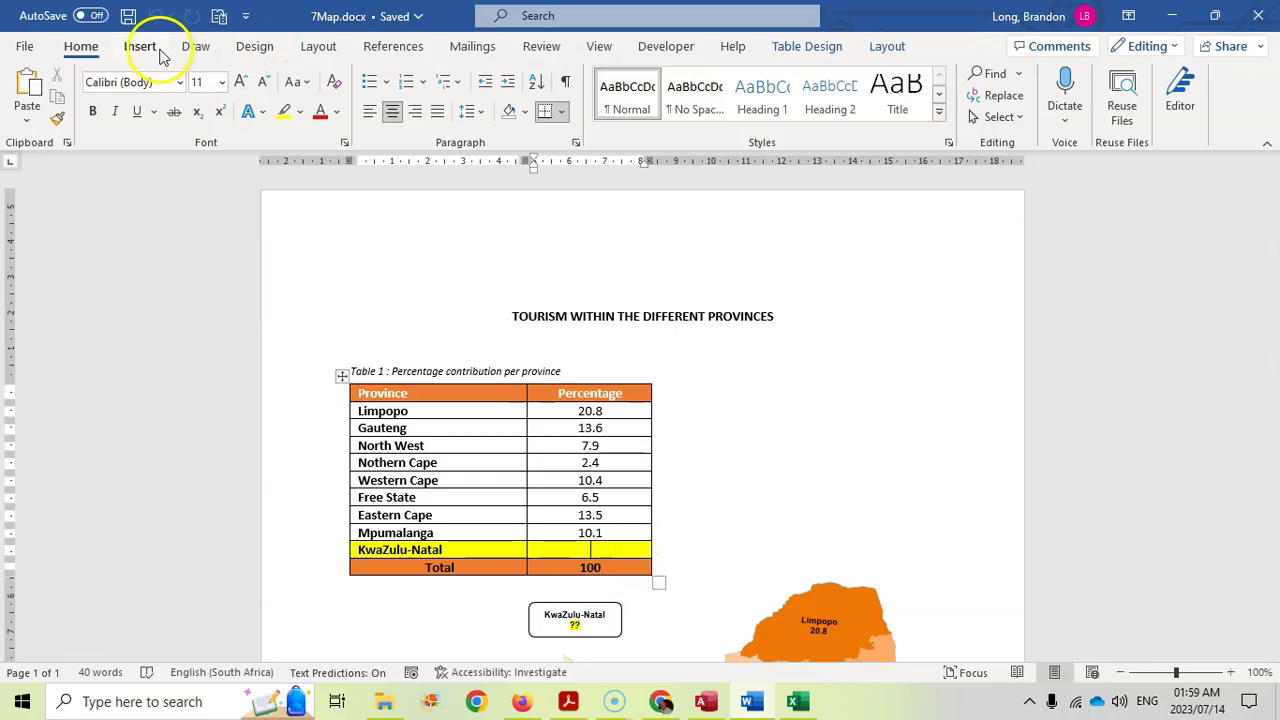
pyautogui.click(882, 50)
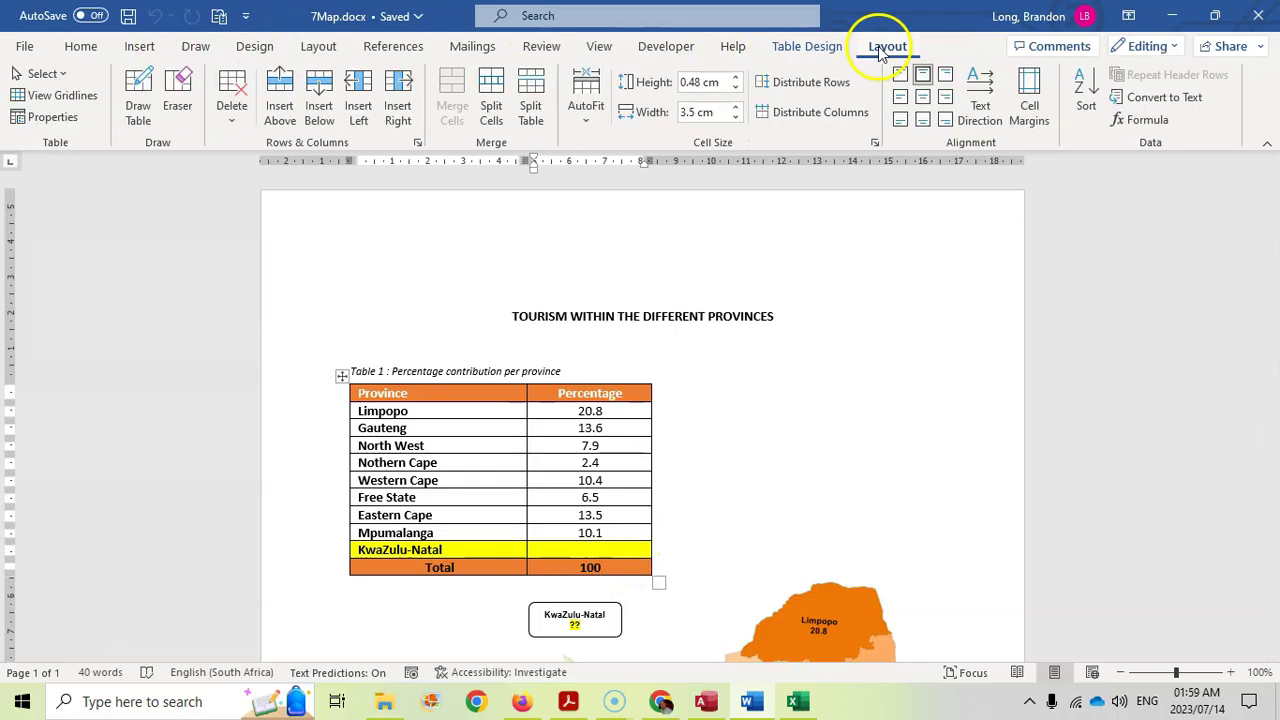
pyautogui.click(1145, 121)
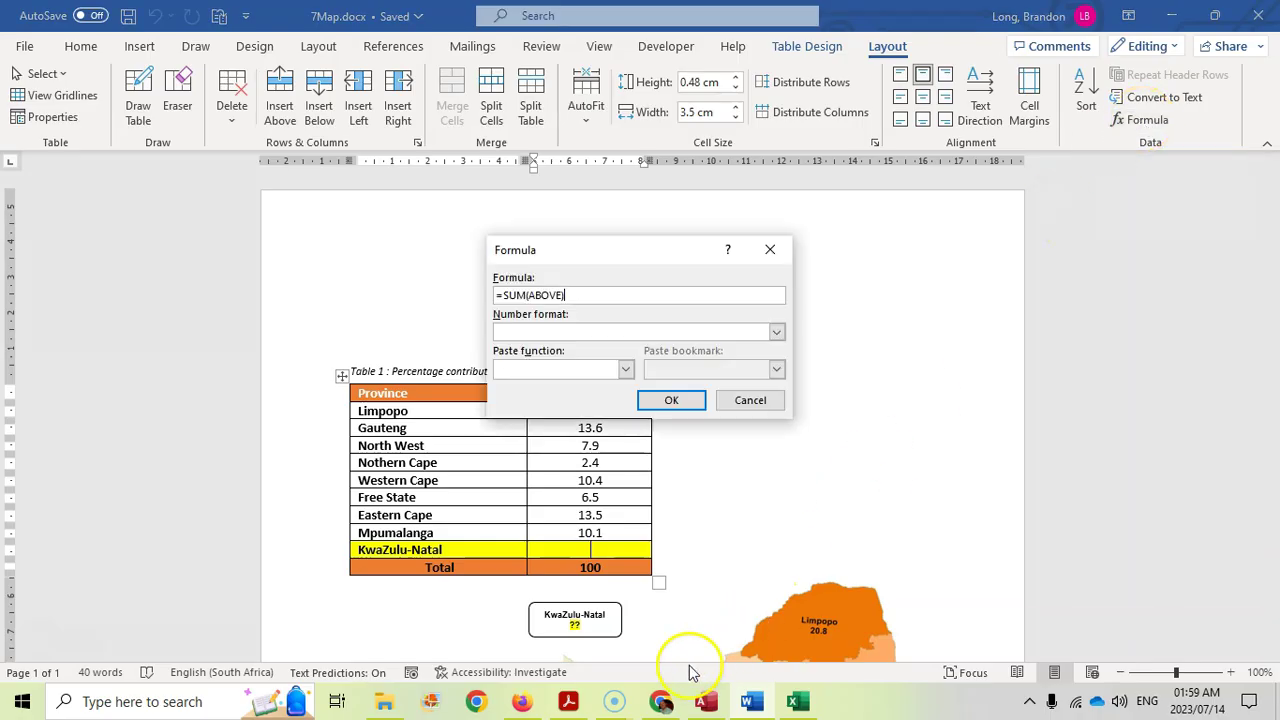
pyautogui.click(656, 694)
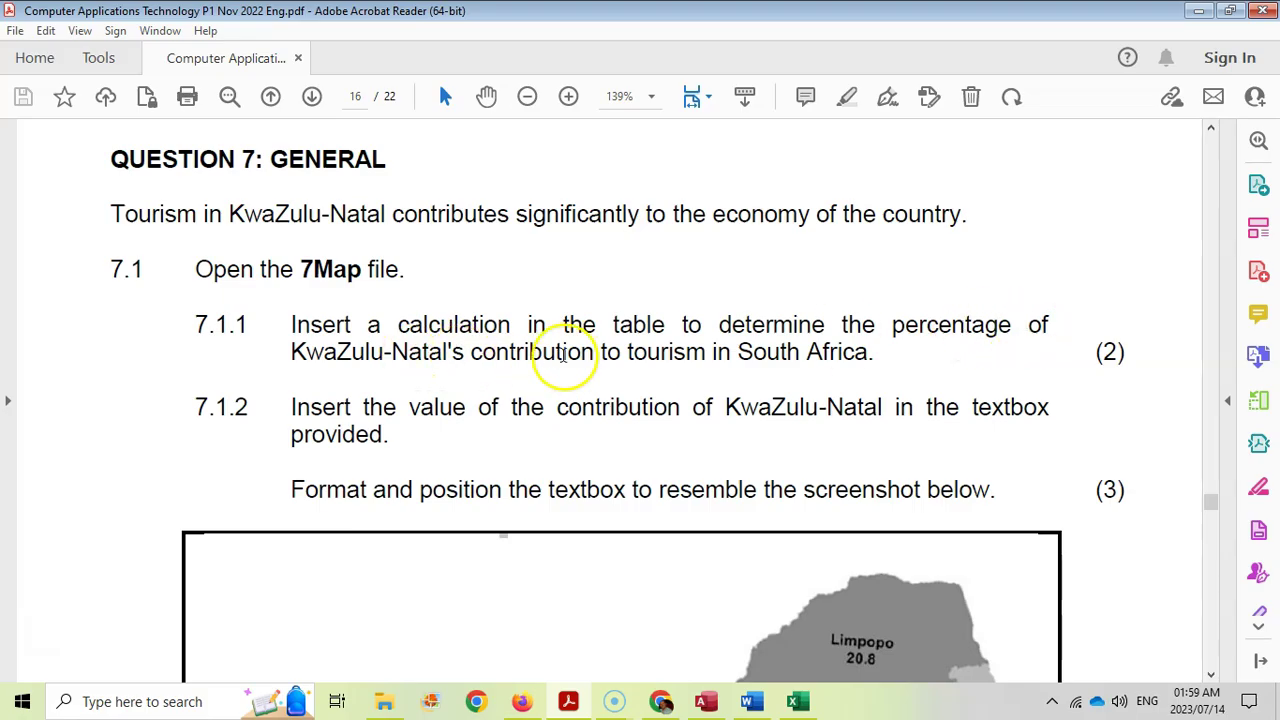
pyautogui.click(1198, 11)
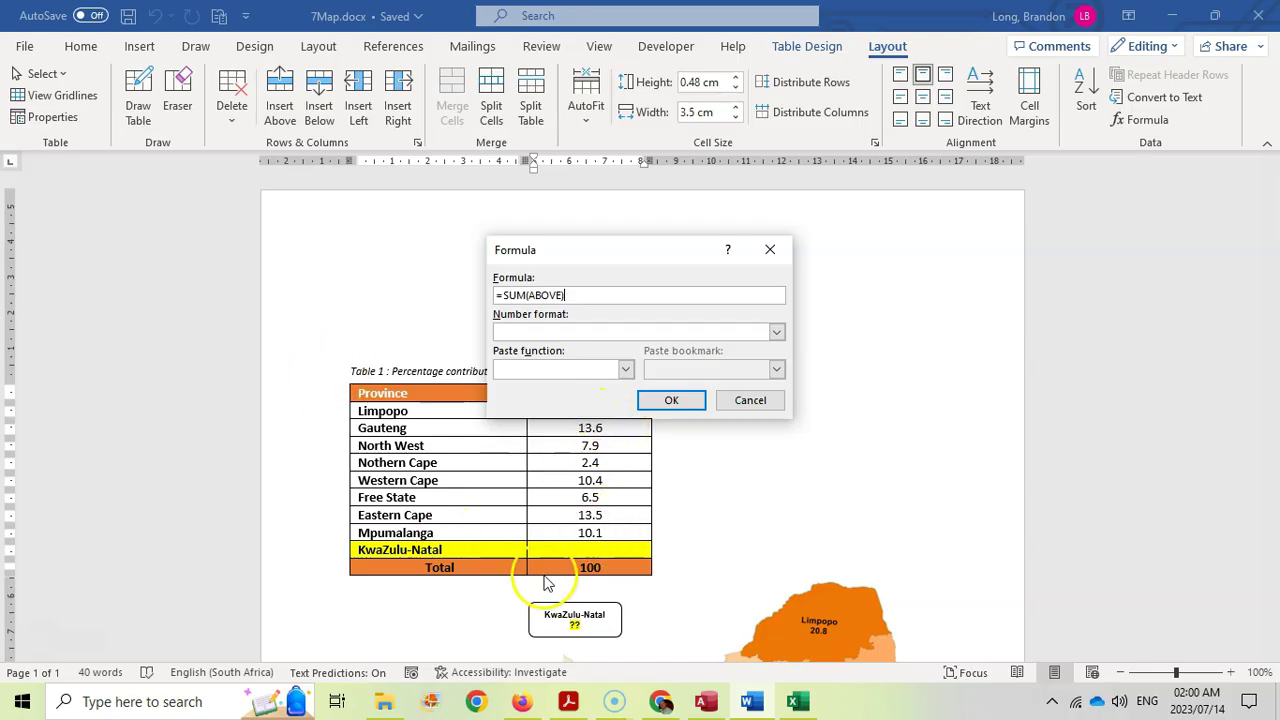
pyautogui.click(503, 295)
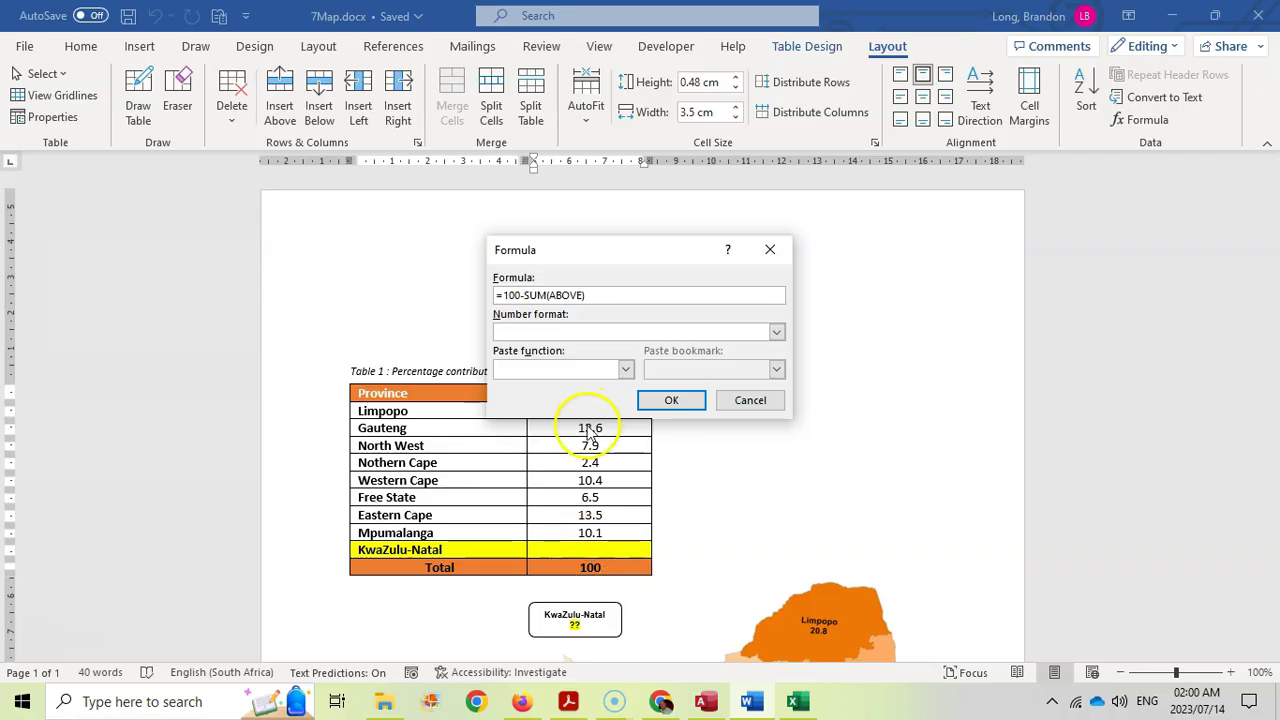
pyautogui.moveTo(611, 251); pyautogui.dragTo(836, 231)
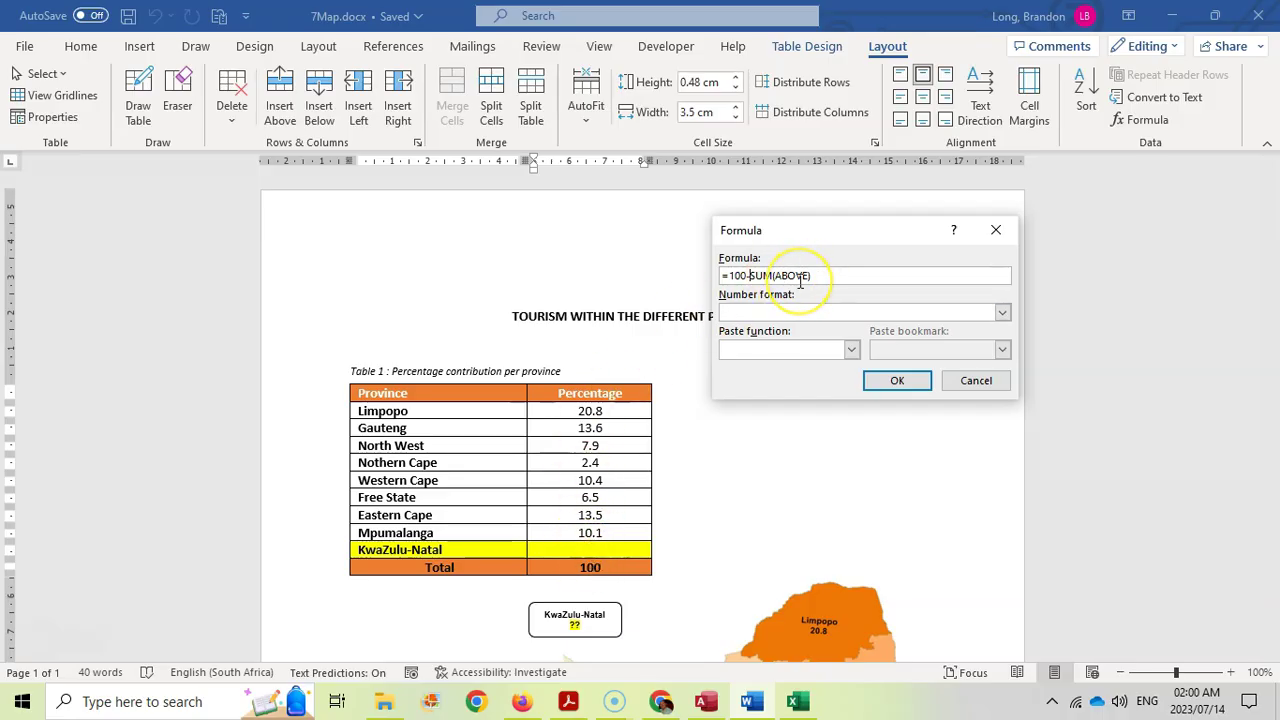
pyautogui.click(897, 383)
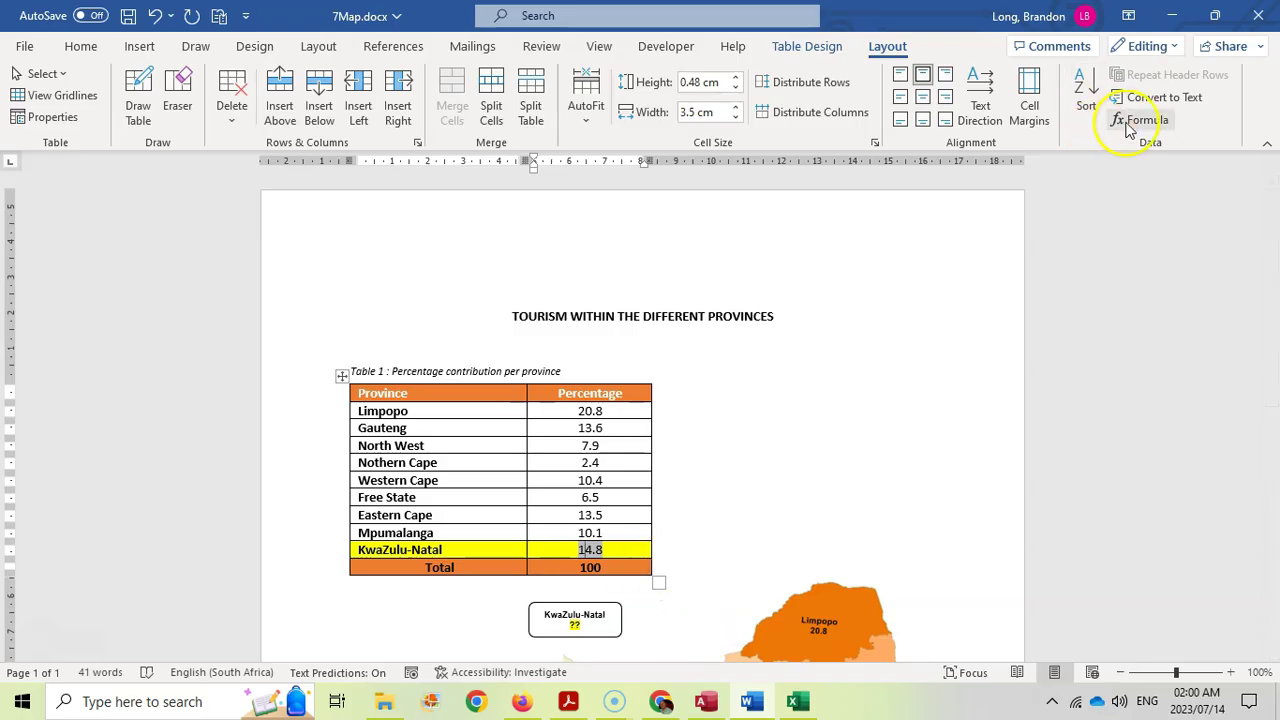
pyautogui.click(568, 701)
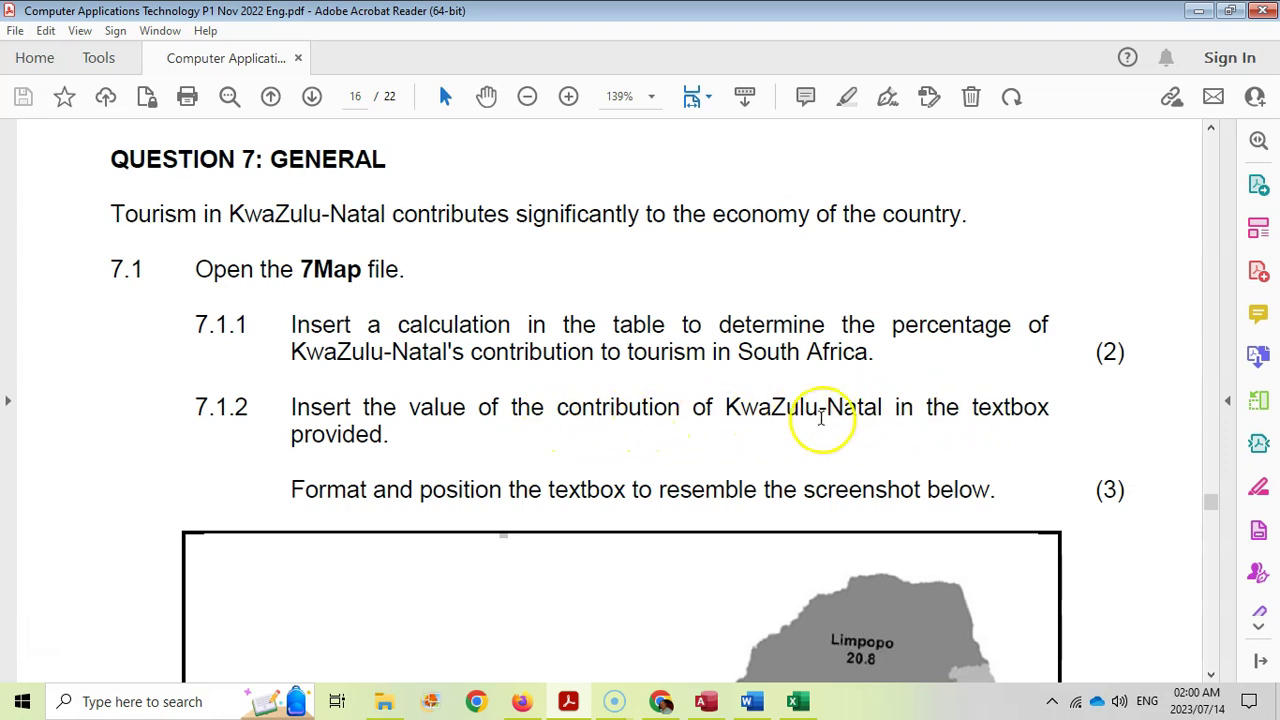
# - Scroll the exam paper to the reference map's KwaZulu-Natal label, then return to 7Map
pyautogui.scroll(-3, 822, 418)
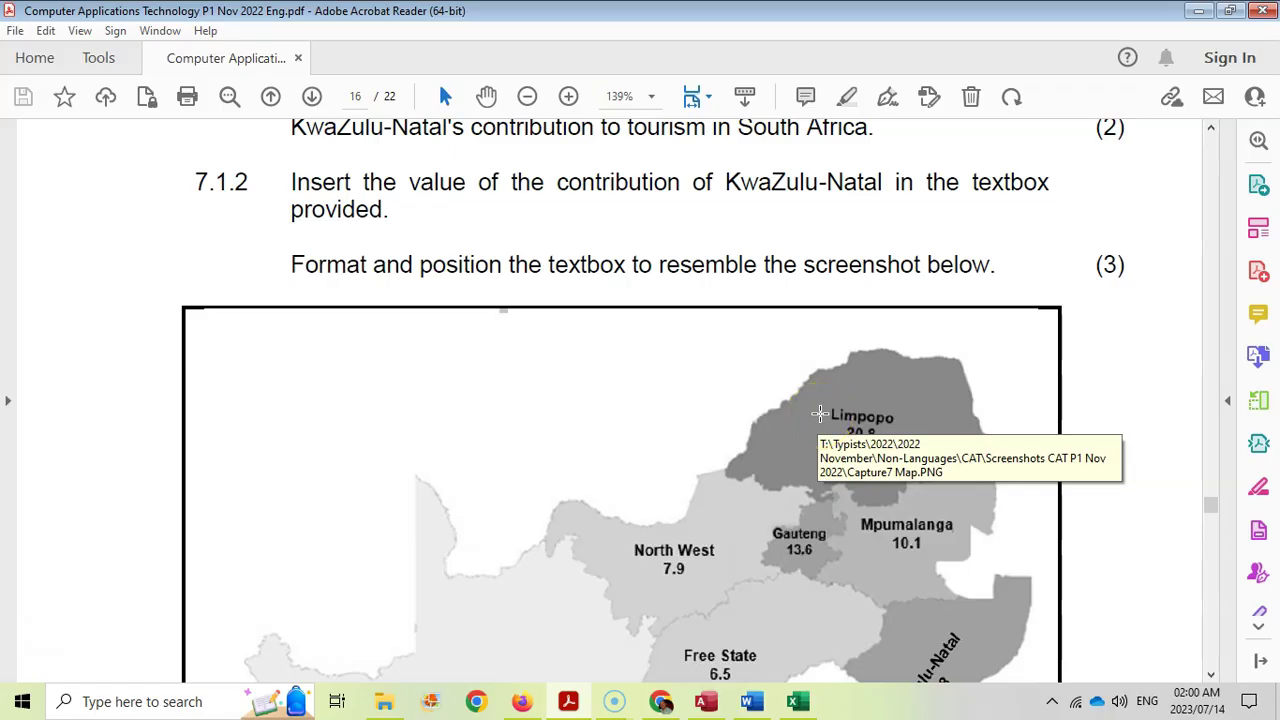
pyautogui.scroll(-3, 820, 413)
pyautogui.scroll(-2, 951, 486)
pyautogui.scroll(3, 903, 451)
pyautogui.hotkey('alt', 'Tab')
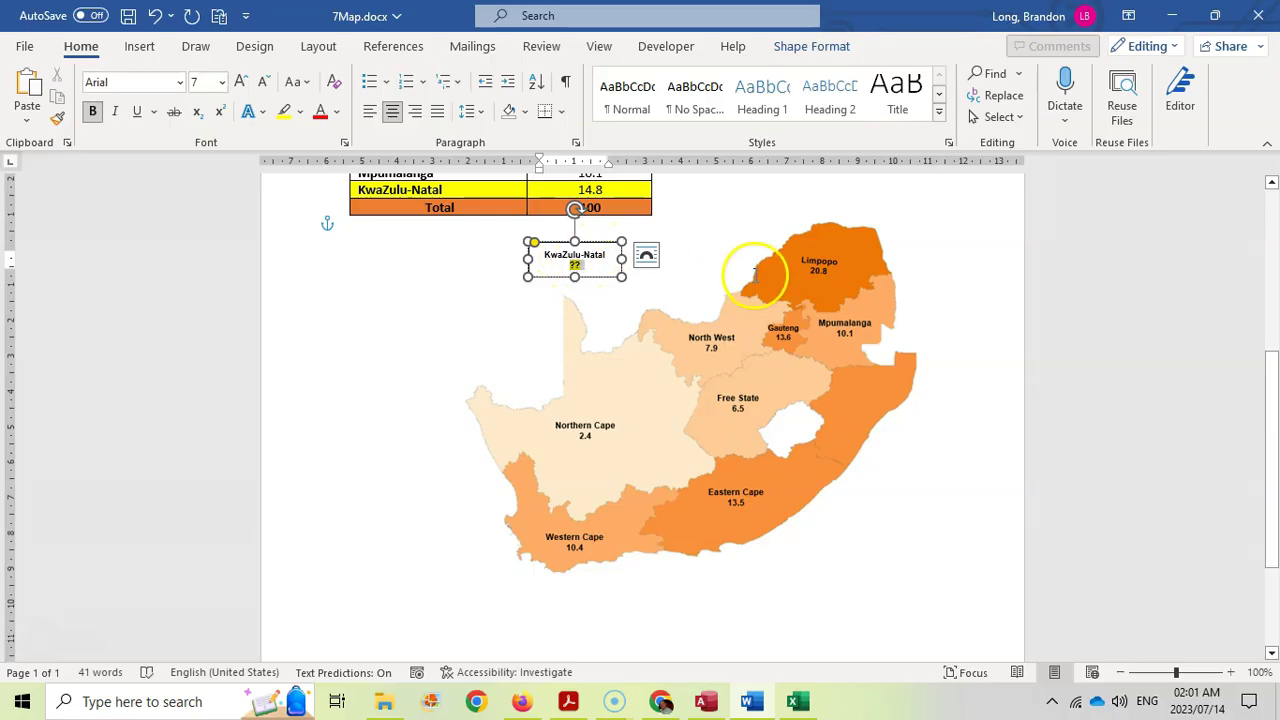
# - Type 14.8 into the KwaZulu-Natal label and move it onto the KwaZulu-Natal region
pyautogui.write('14.8')
pyautogui.scroll(1, 757, 275)
pyautogui.moveTo(622, 303); pyautogui.dragTo(792, 472)
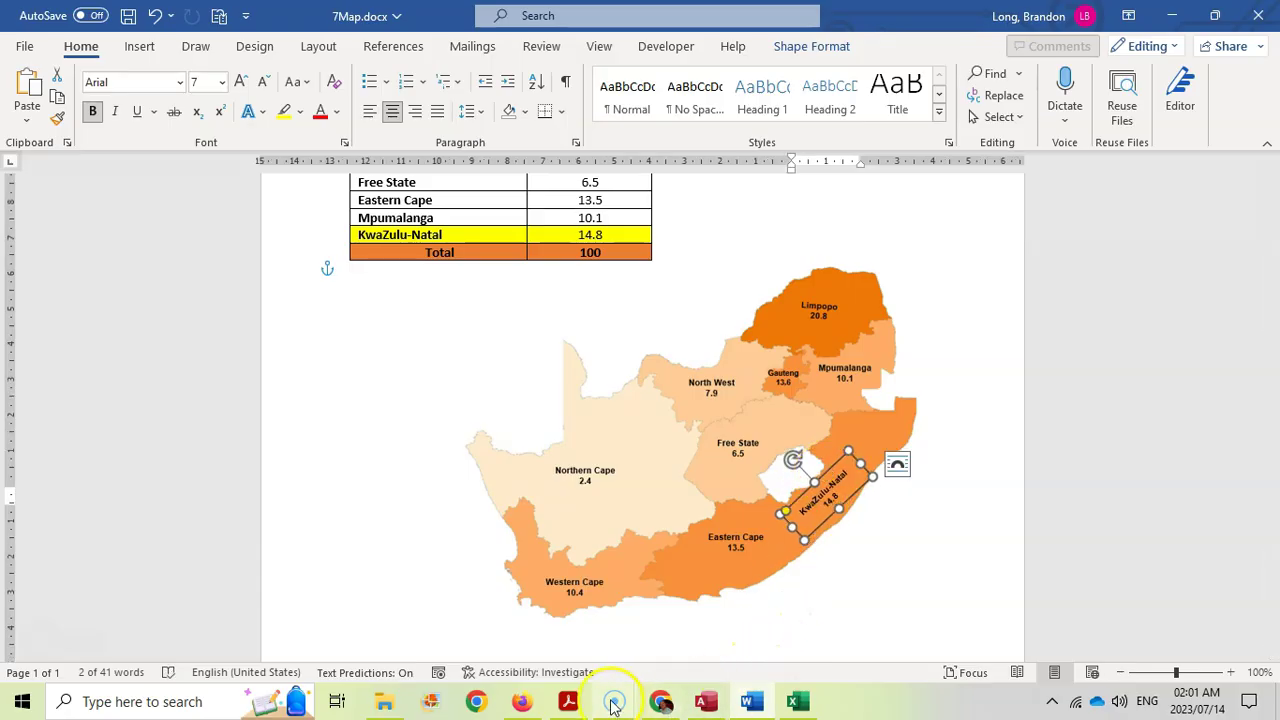
pyautogui.click(706, 701)
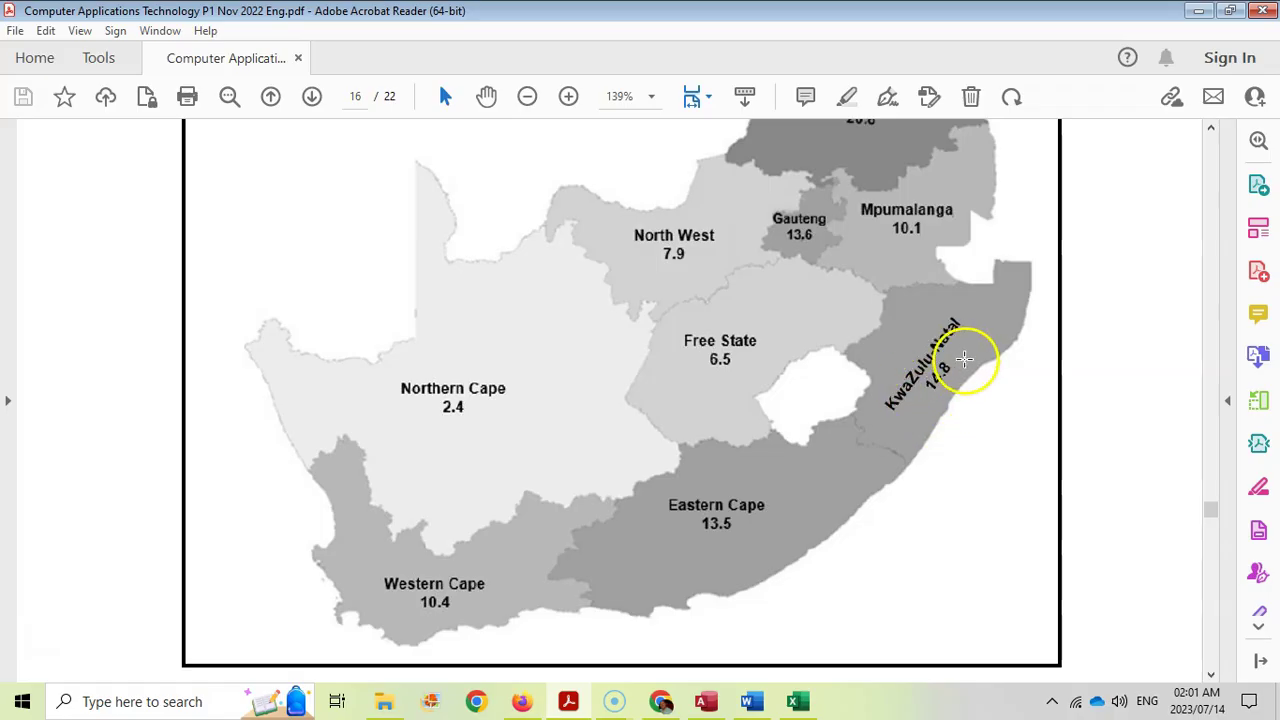
pyautogui.hotkey('alt', 'Tab')
pyautogui.moveTo(840, 455); pyautogui.dragTo(860, 440)
pyautogui.click(905, 505)
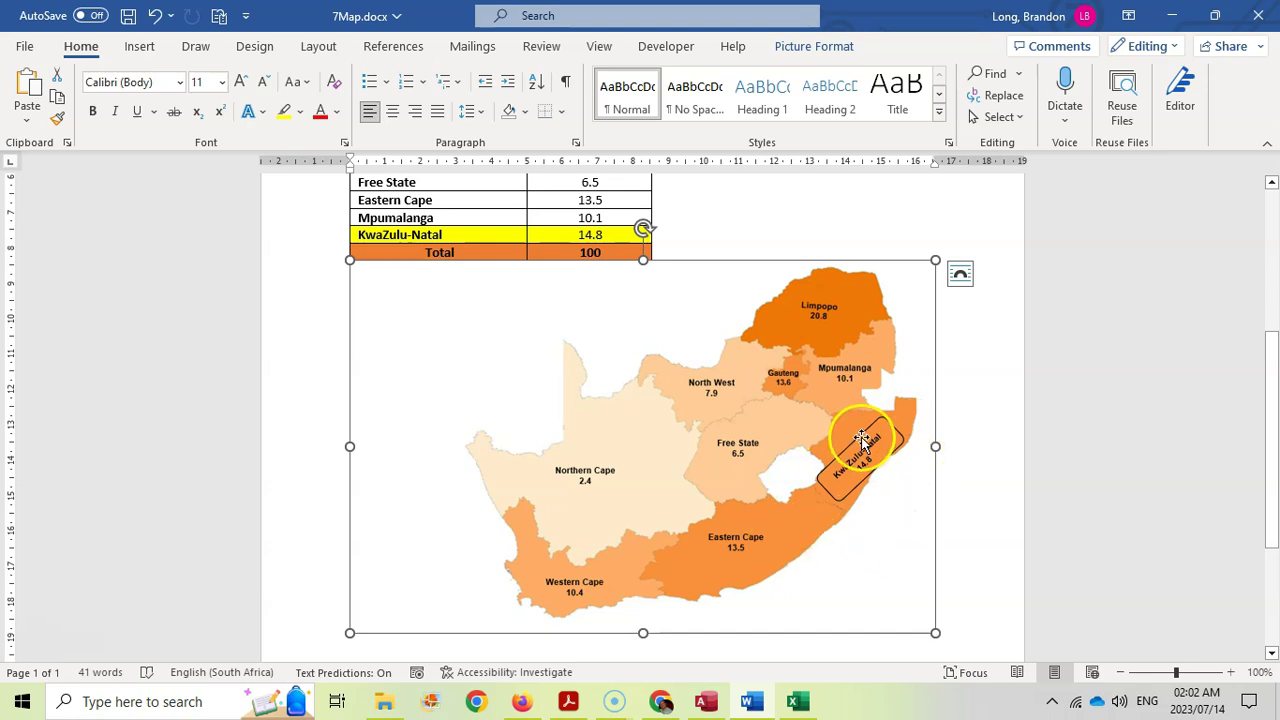
# - Remove the label's outline and rotate it to follow the region's slope
pyautogui.click(861, 438)
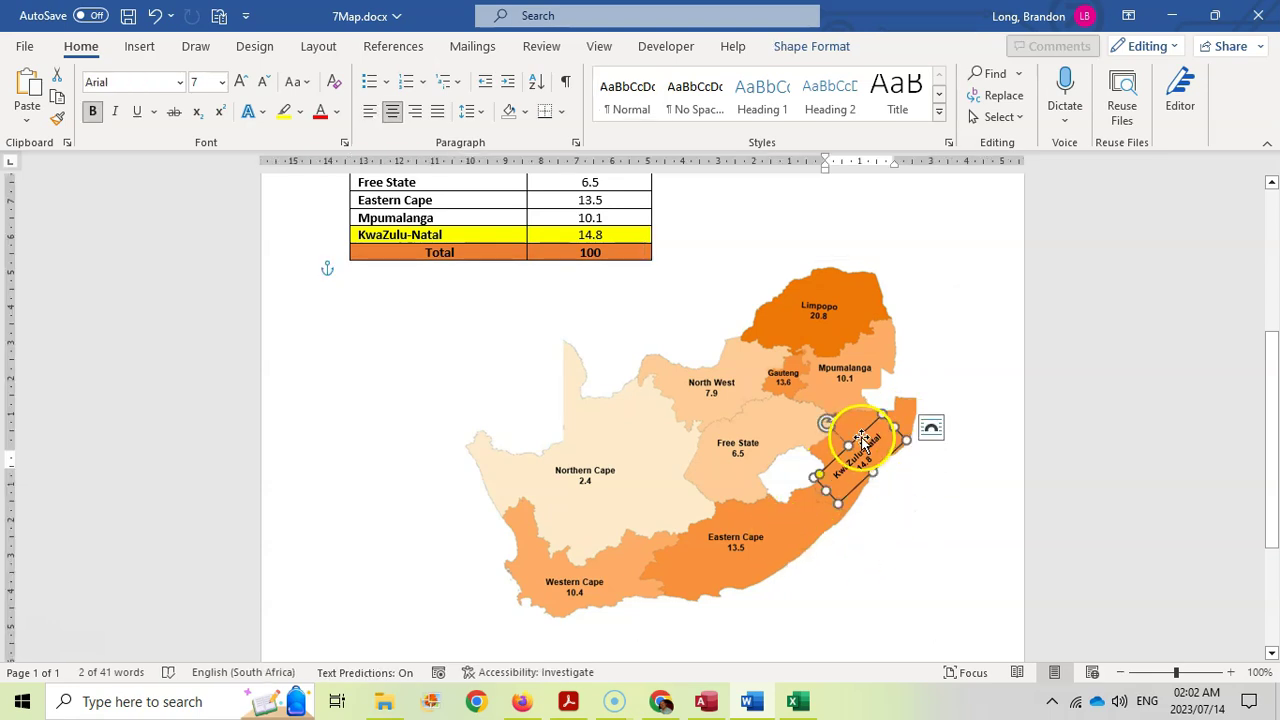
pyautogui.click(814, 48)
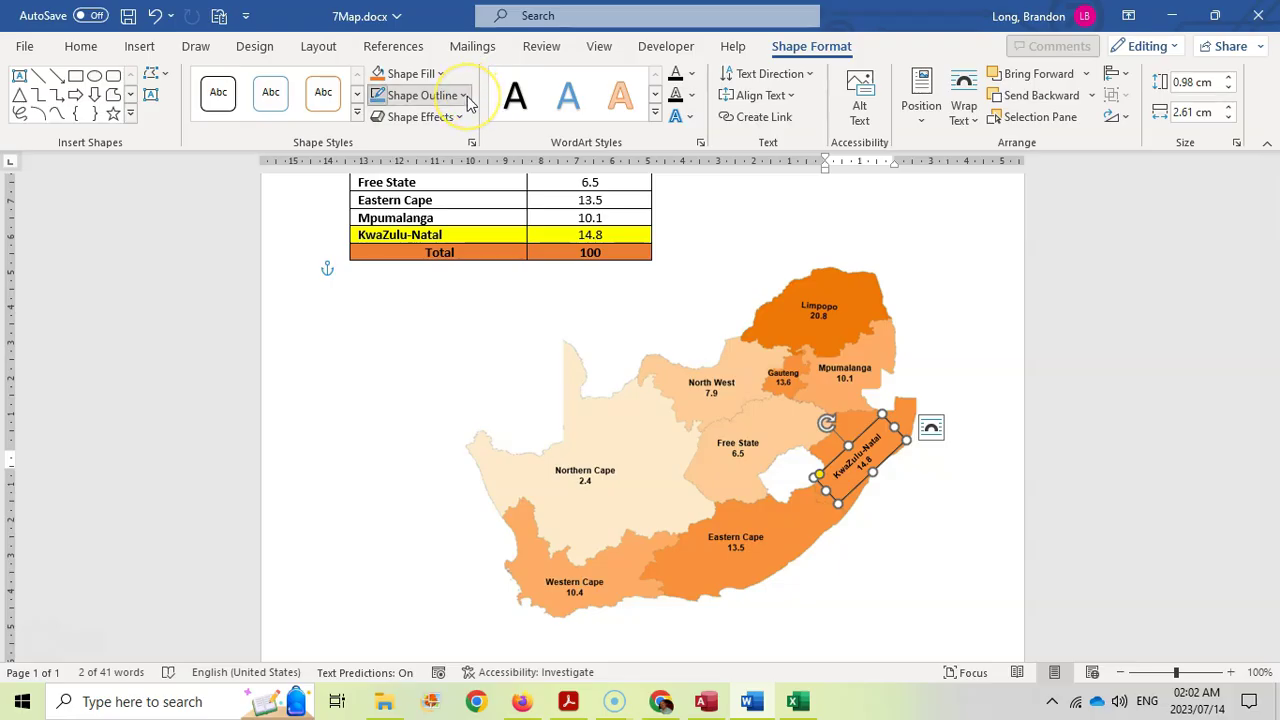
pyautogui.click(464, 96)
pyautogui.click(414, 302)
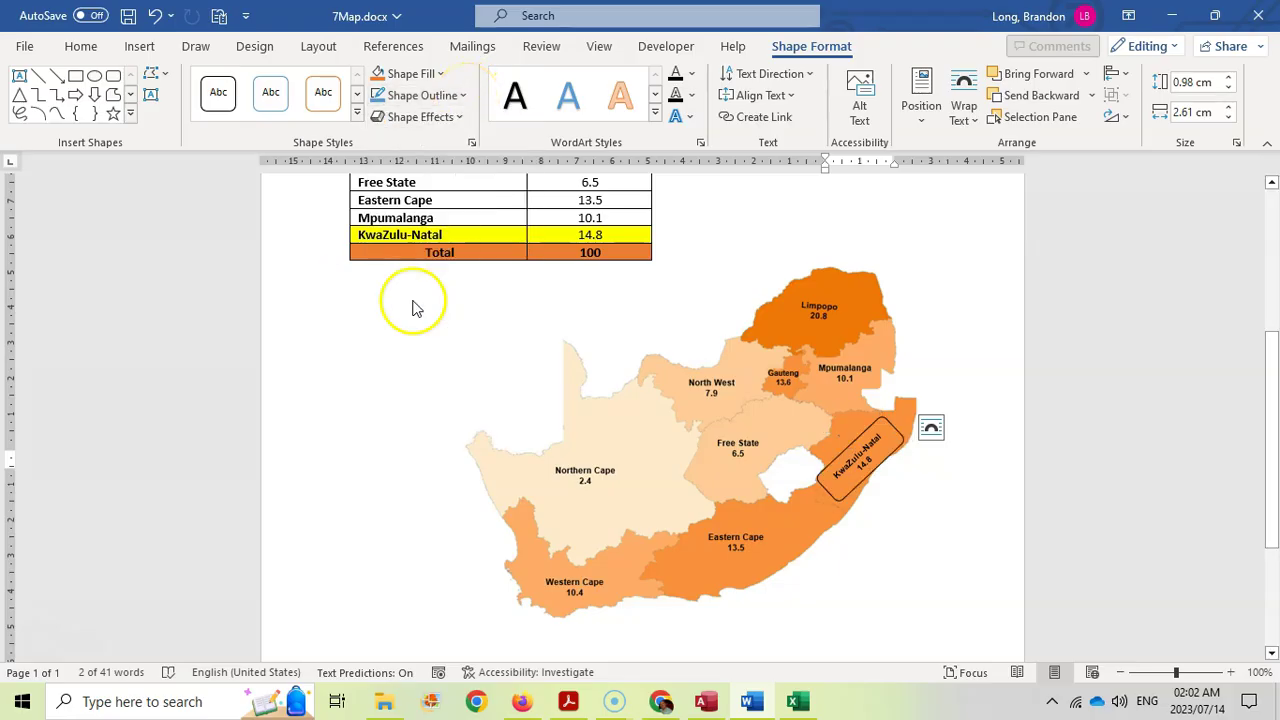
pyautogui.click(882, 521)
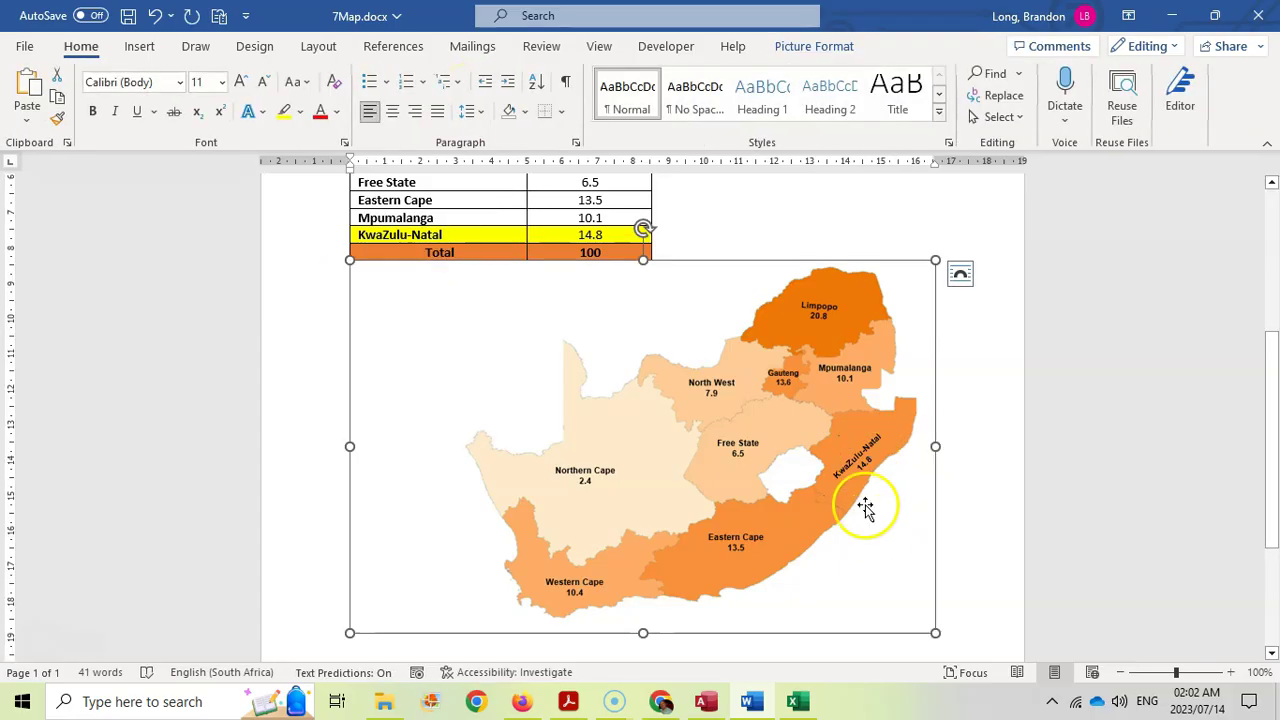
pyautogui.click(850, 447)
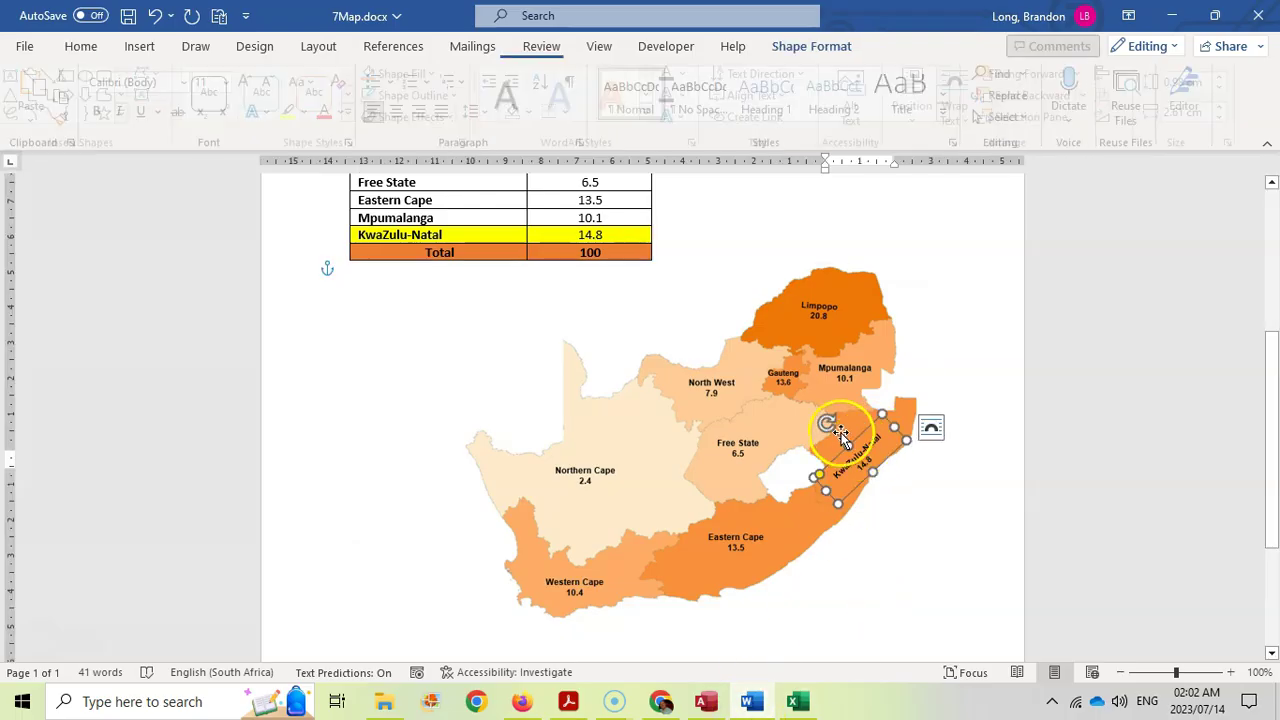
pyautogui.moveTo(826, 424); pyautogui.dragTo(821, 428)
# - Compare the label with the exam's map and scroll the paper down to question 7.2
pyautogui.click(585, 705)
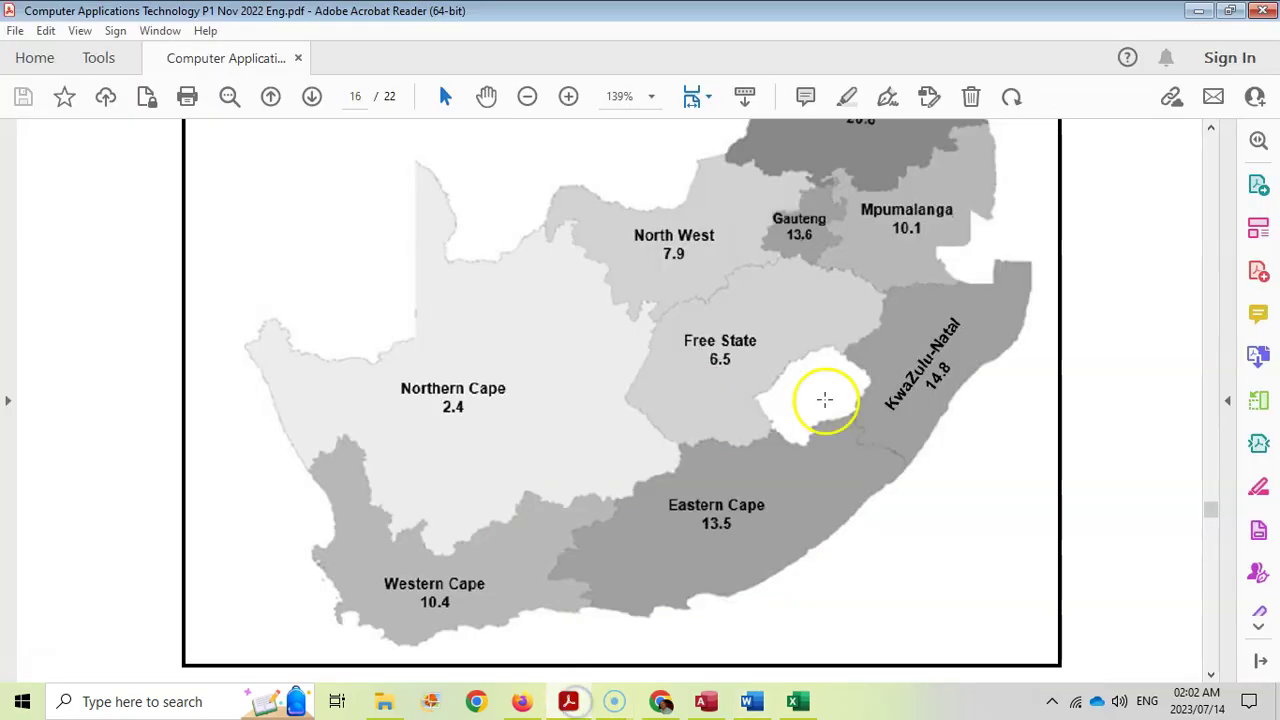
pyautogui.scroll(6, 834, 400)
pyautogui.scroll(-5, 950, 420)
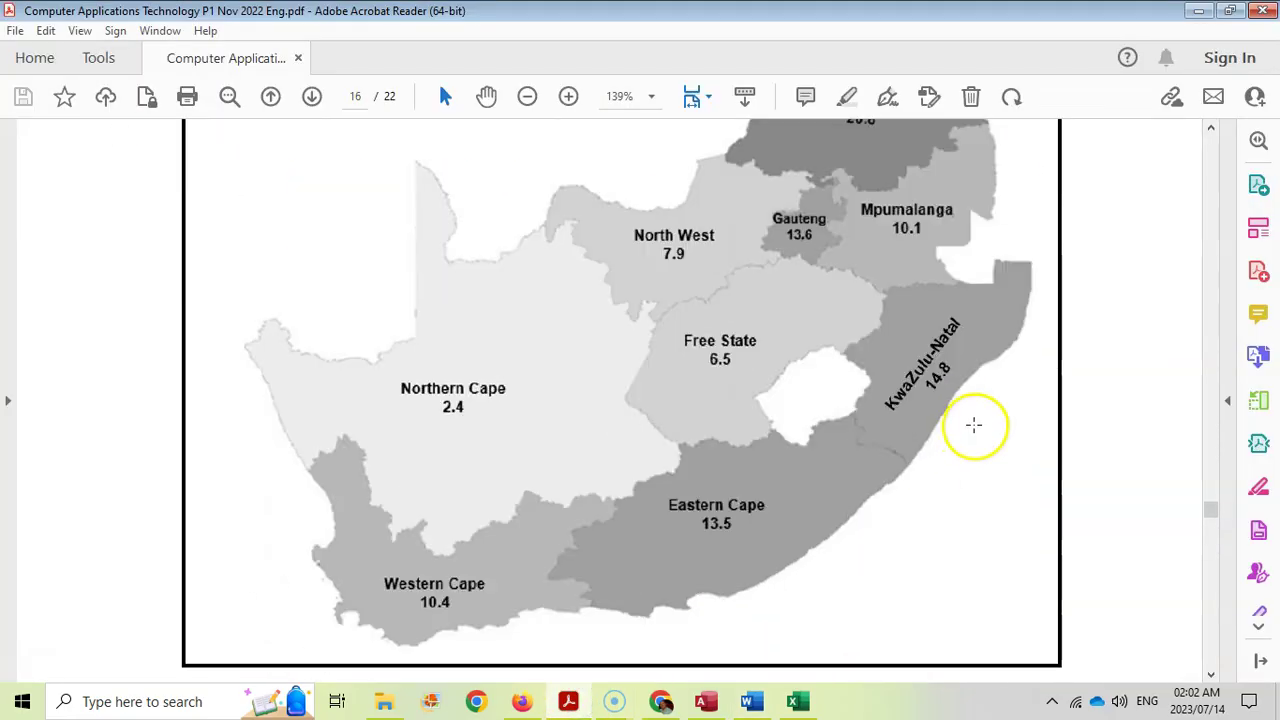
pyautogui.click(750, 702)
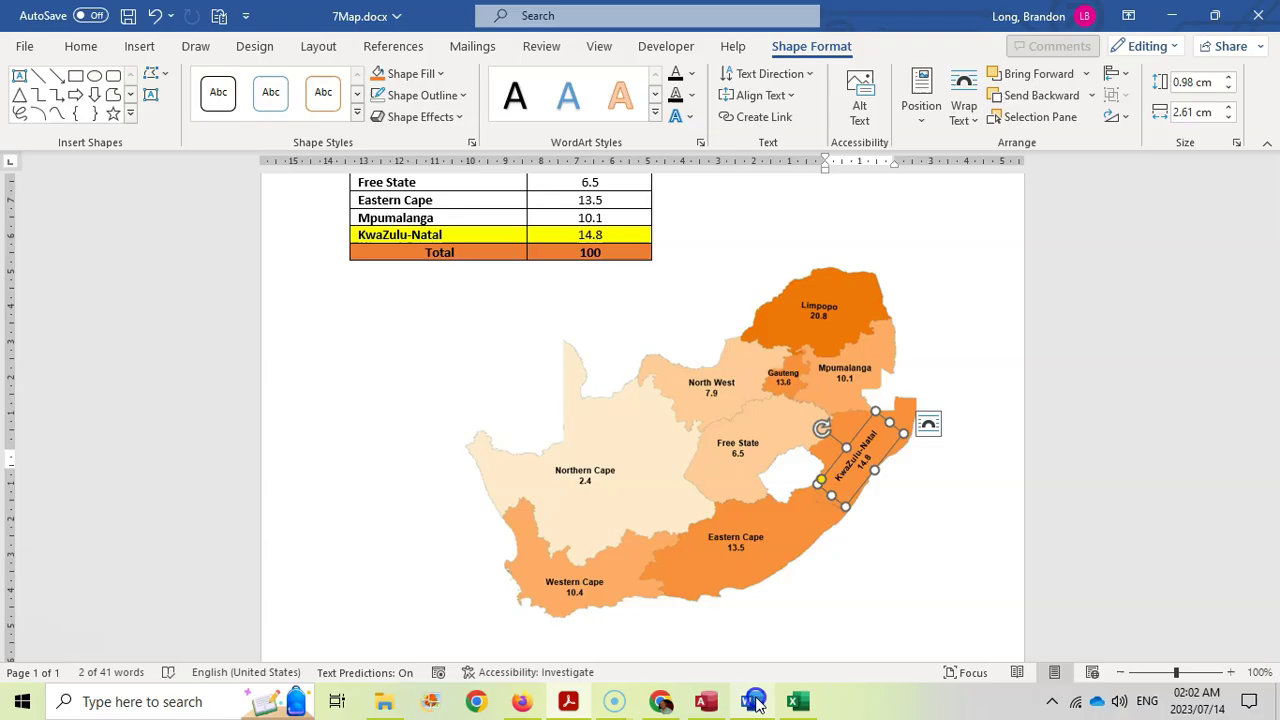
pyautogui.click(568, 702)
pyautogui.scroll(-2, 610, 429)
pyautogui.scroll(-2, 613, 428)
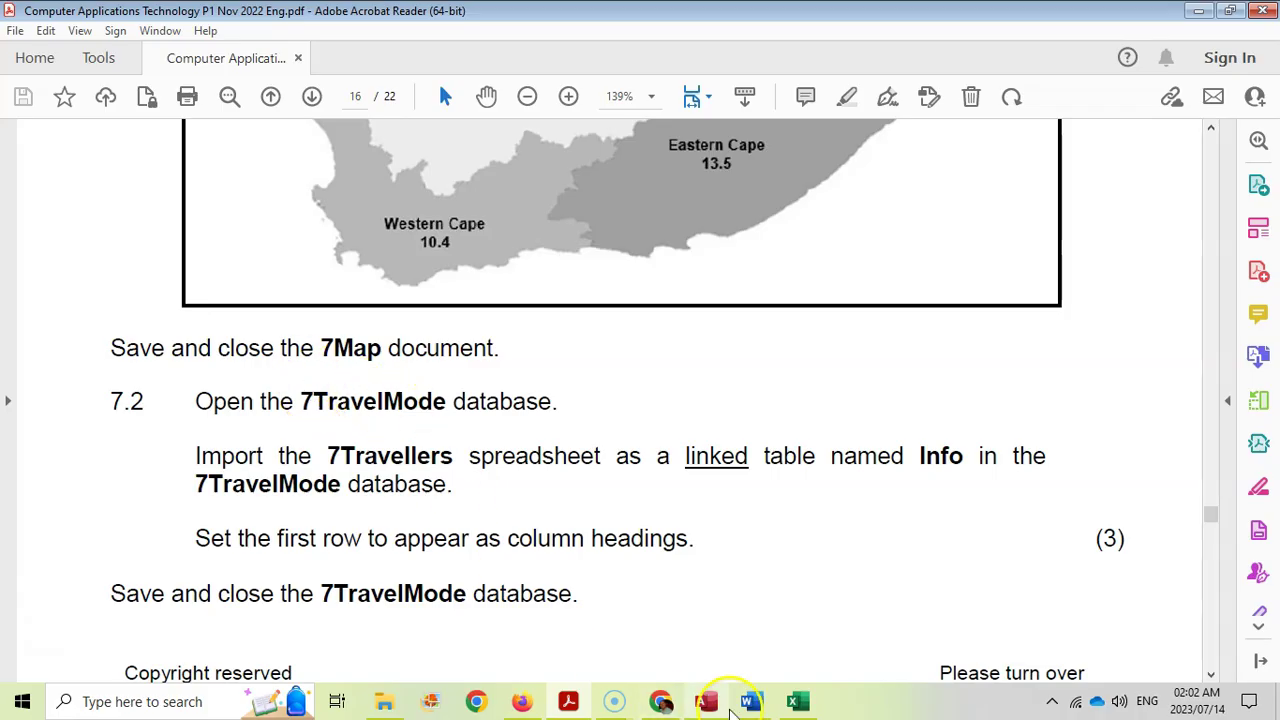
pyautogui.click(750, 702)
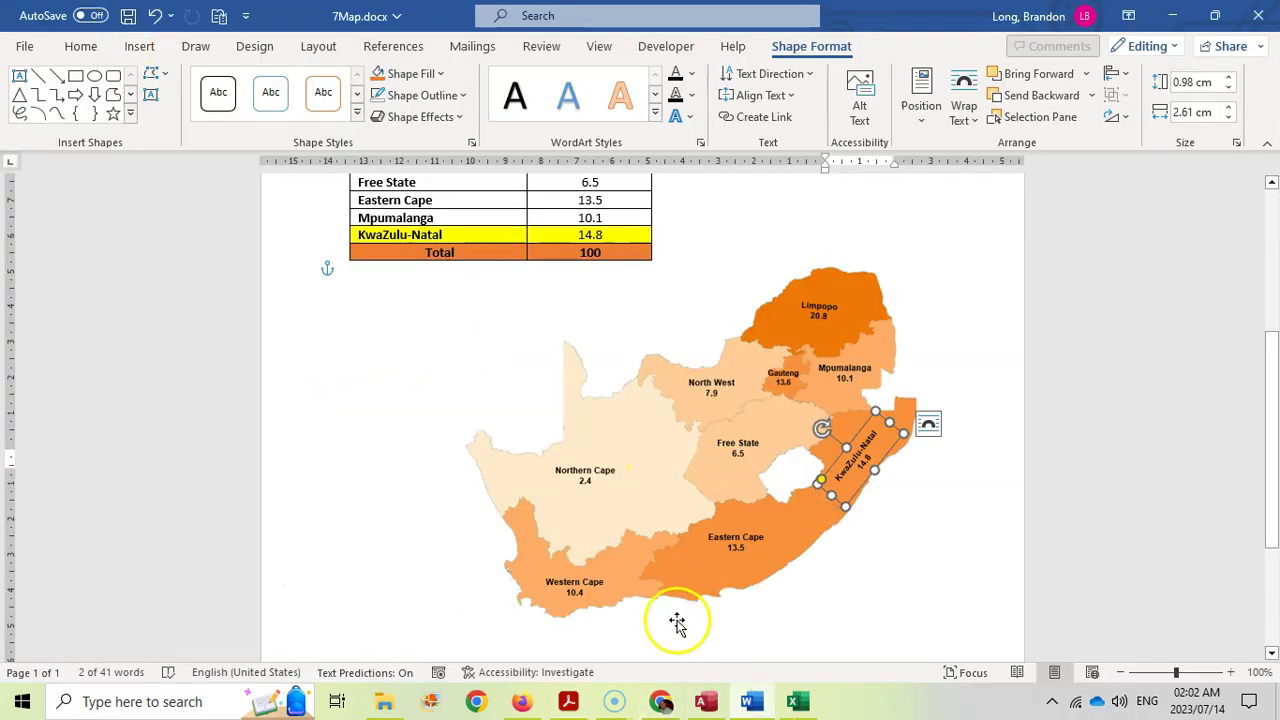
# - Start the Excel spreadsheet import via External Data > New Data Source > From File > Excel
pyautogui.moveTo(708, 698)
pyautogui.click(716, 645)
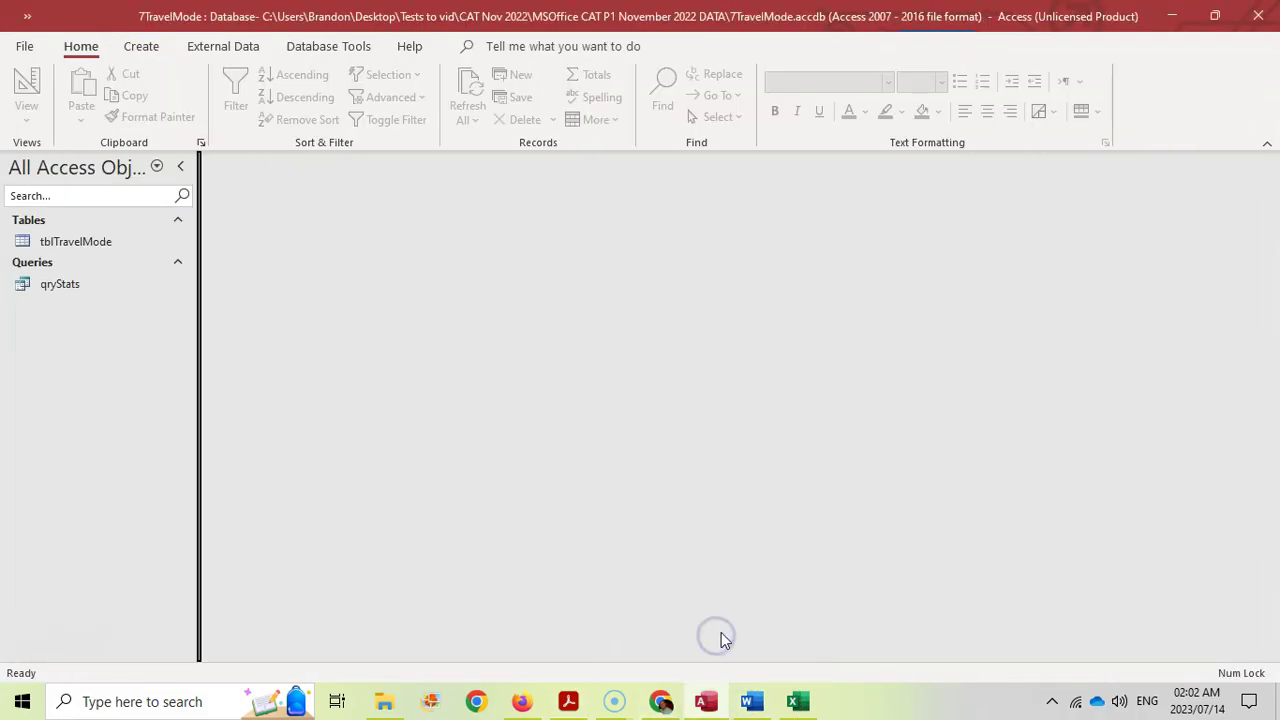
pyautogui.click(568, 701)
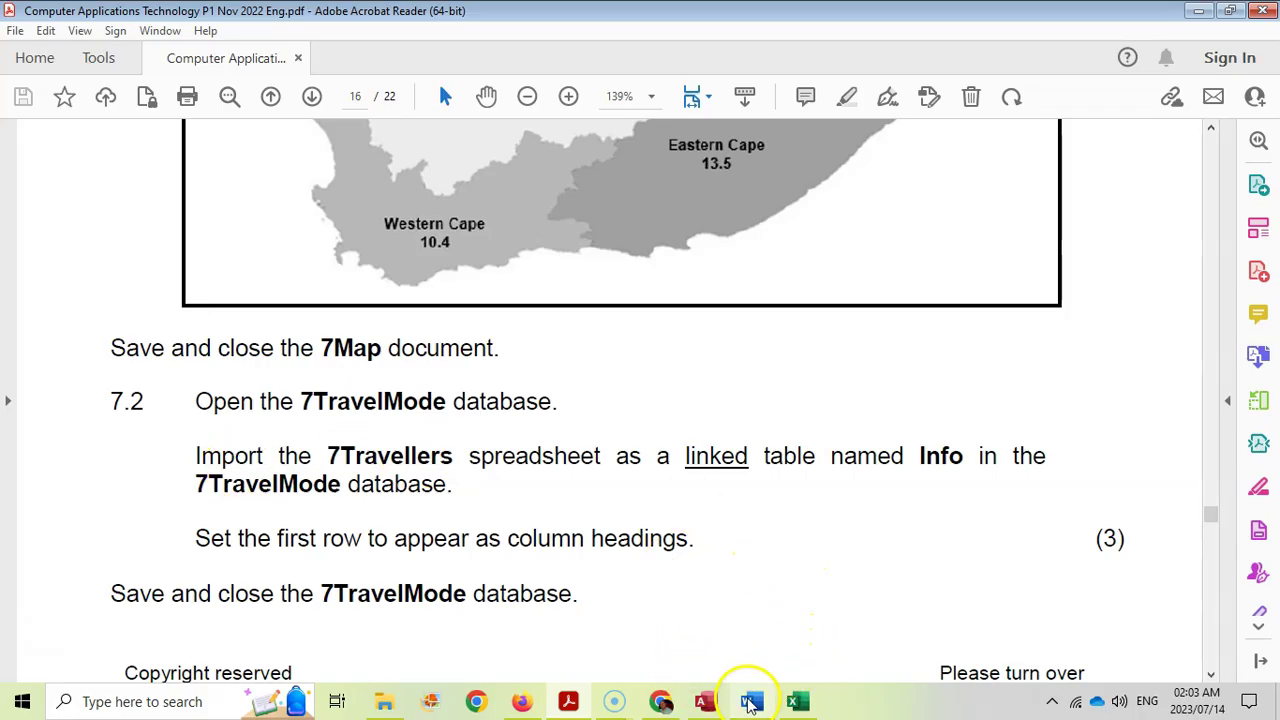
pyautogui.click(706, 701)
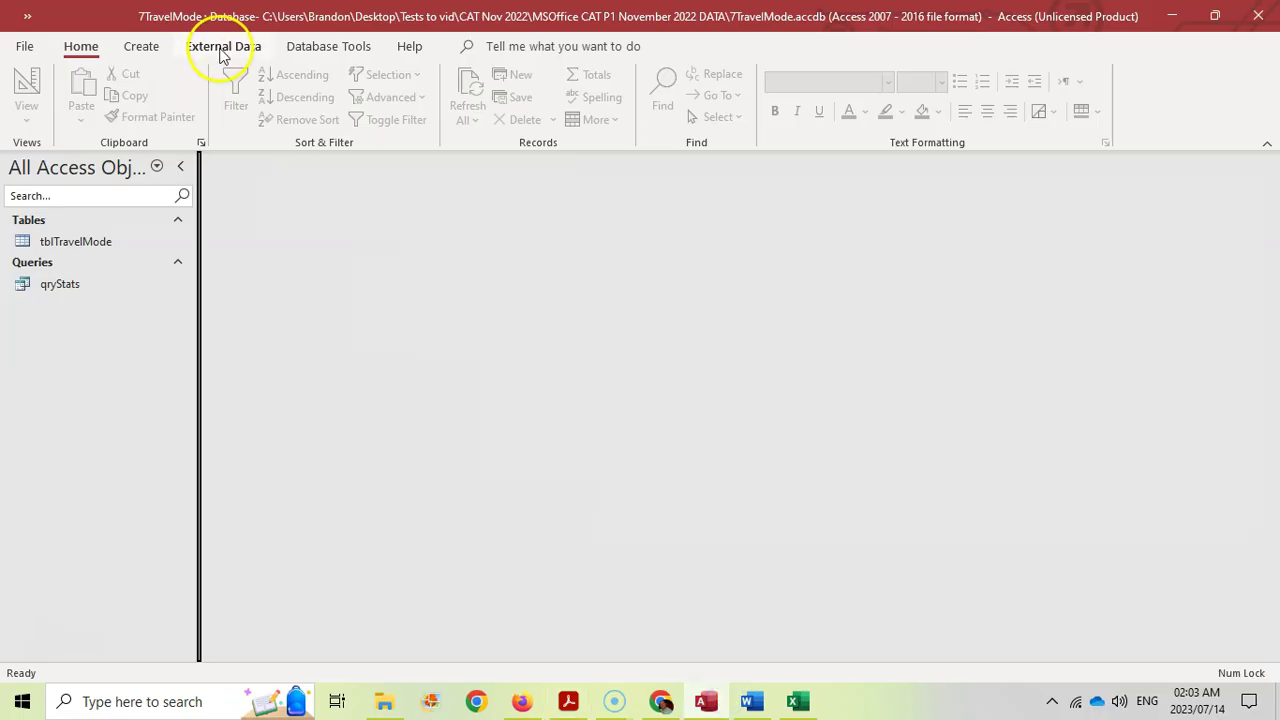
pyautogui.click(222, 50)
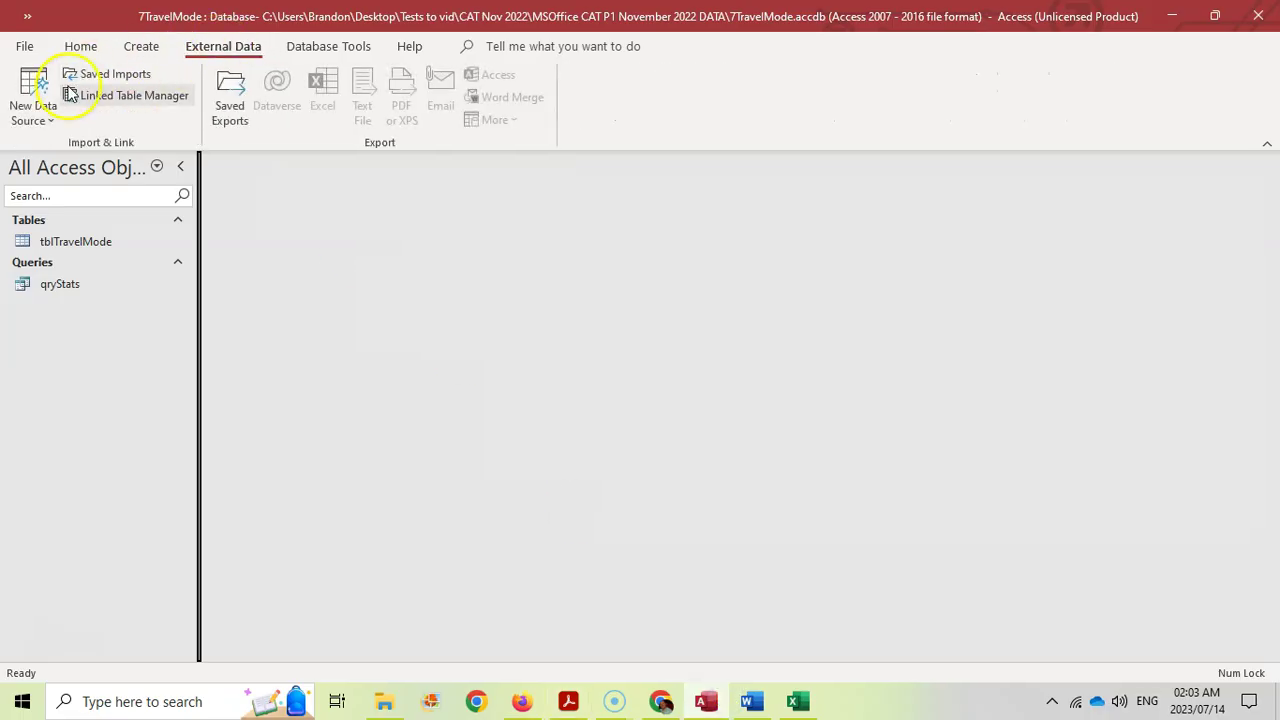
pyautogui.click(33, 110)
pyautogui.moveTo(63, 163)
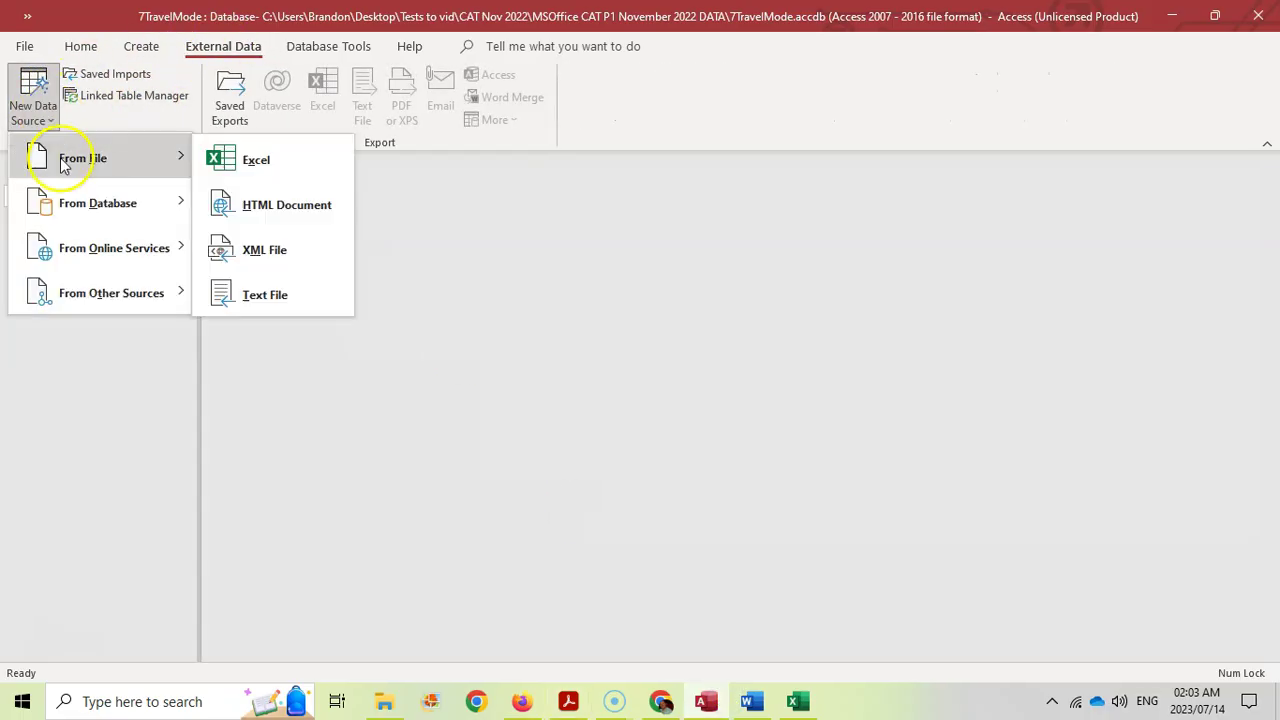
pyautogui.click(262, 160)
pyautogui.click(567, 690)
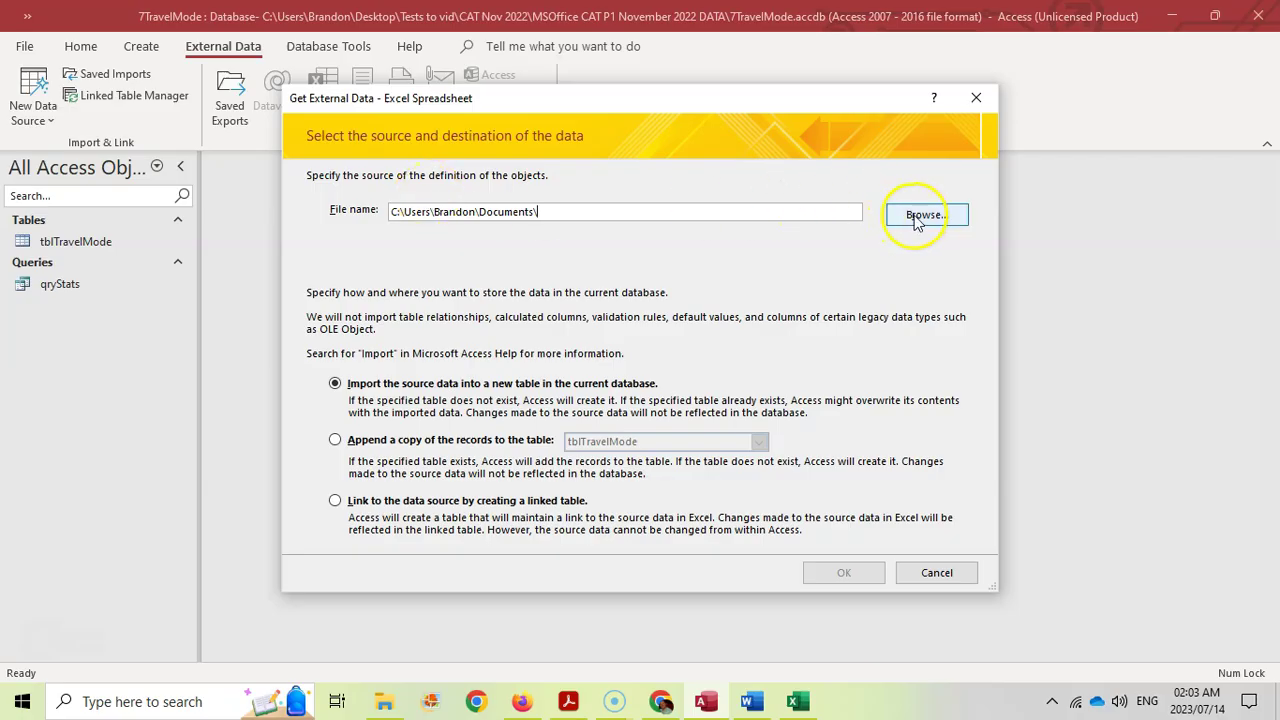
# - Select 7Travellers.xlsx as the source file, checking the question for the table name Info
pyautogui.click(926, 215)
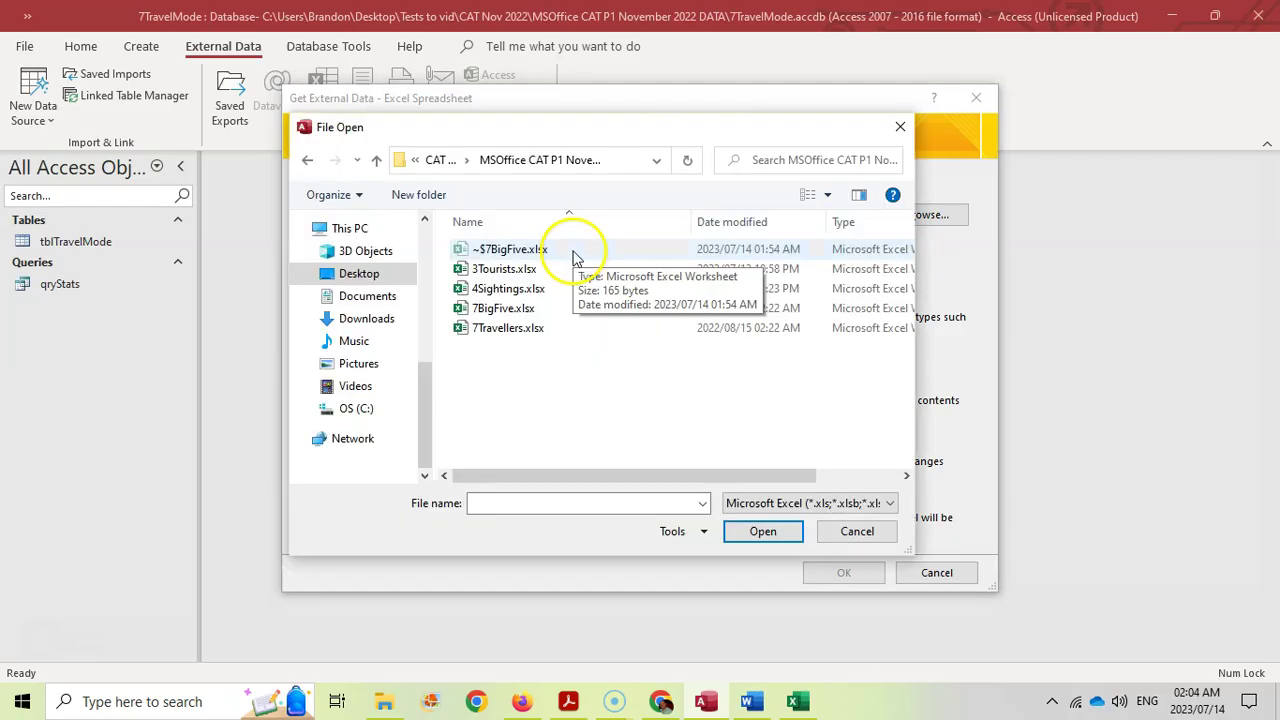
pyautogui.click(512, 336)
pyautogui.click(764, 531)
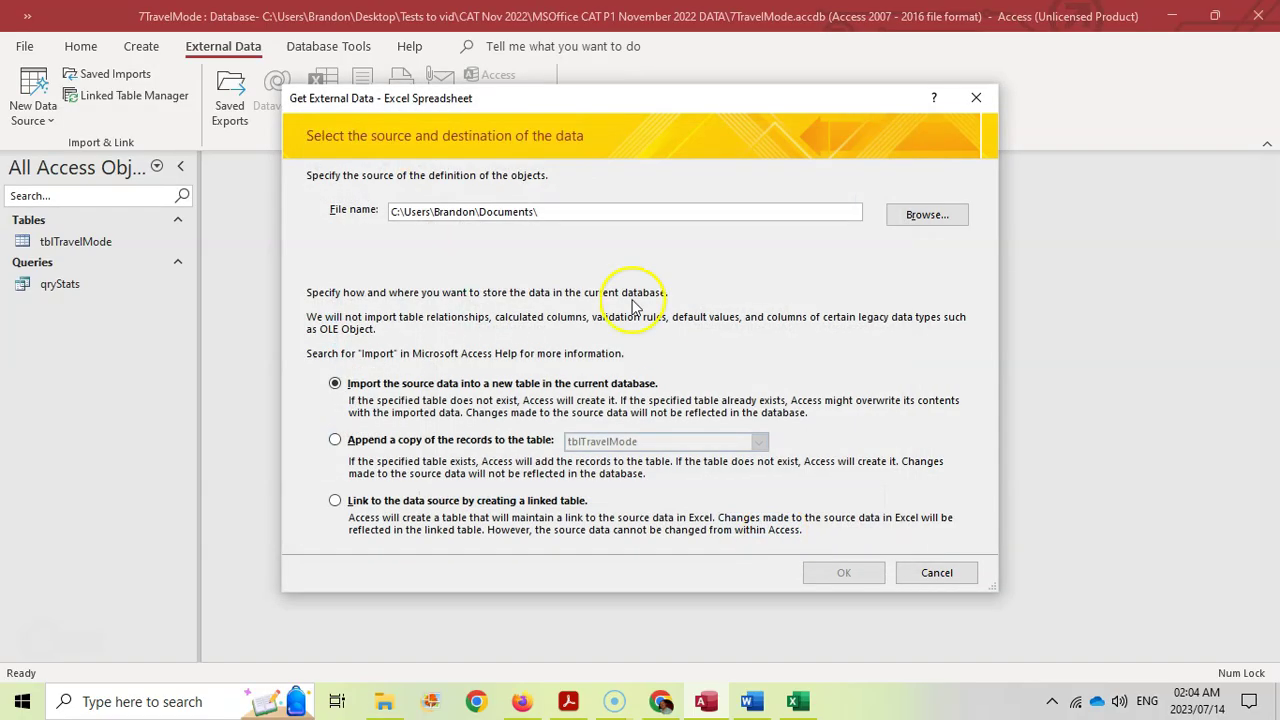
pyautogui.click(567, 702)
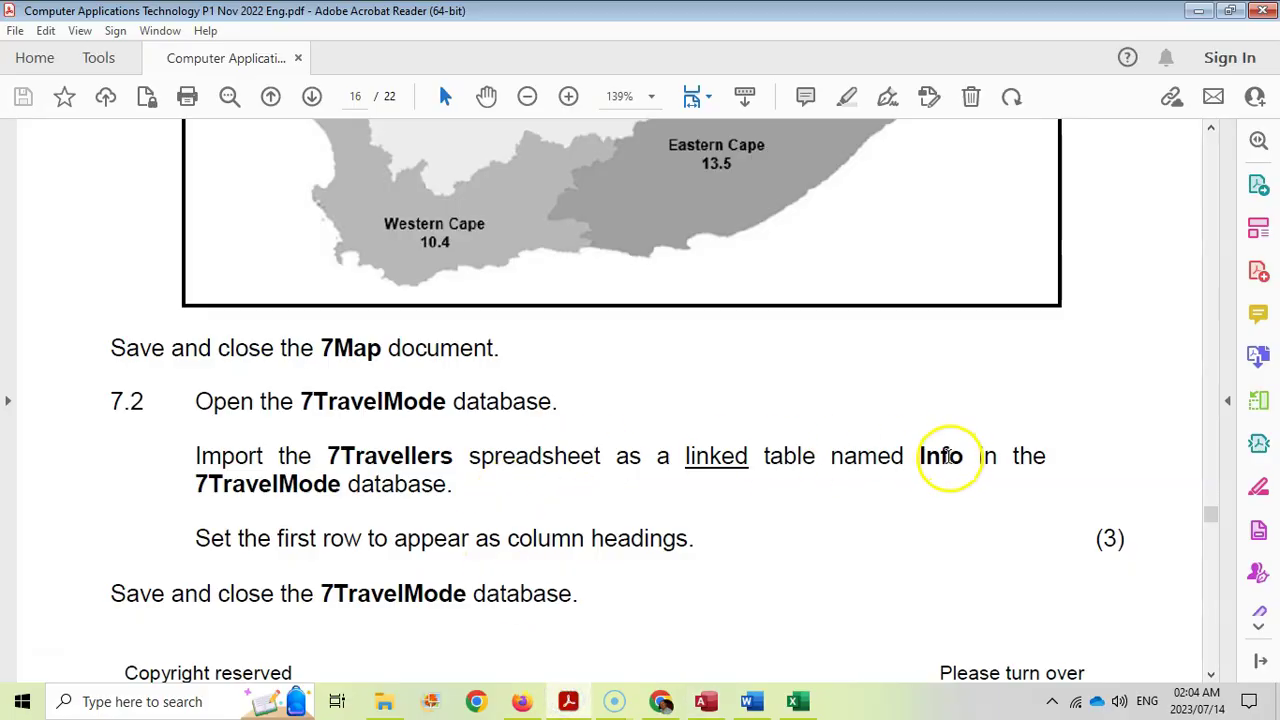
pyautogui.doubleClick(916, 456)
pyautogui.doubleClick(716, 456)
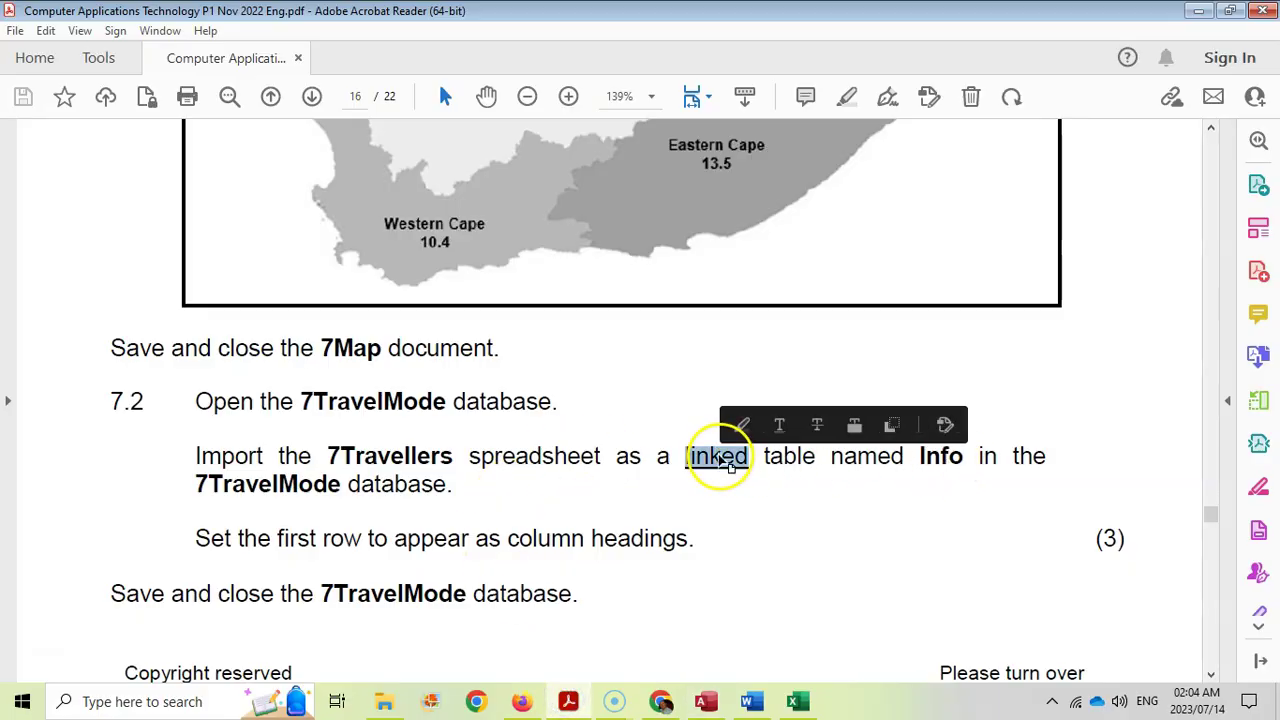
pyautogui.hotkey('alt', 'Tab')
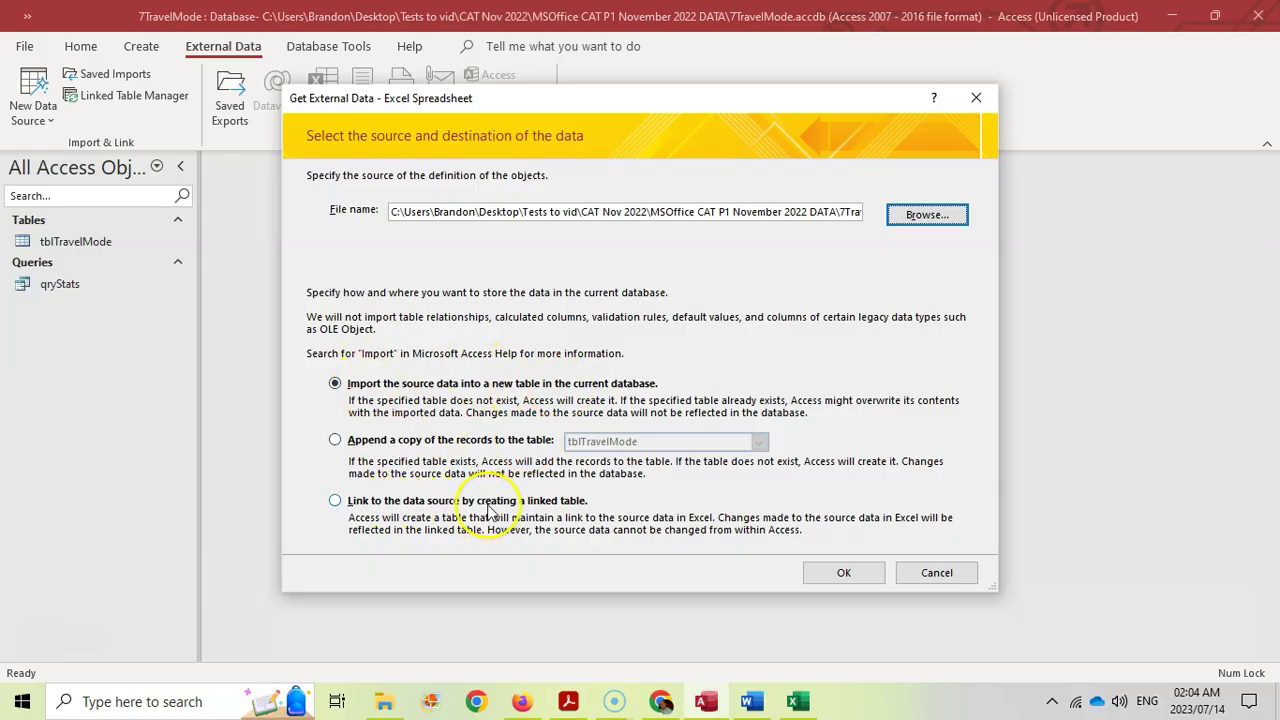
# - Link the spreadsheet with first-row column headings as table Info and finish the wizard
pyautogui.click(336, 502)
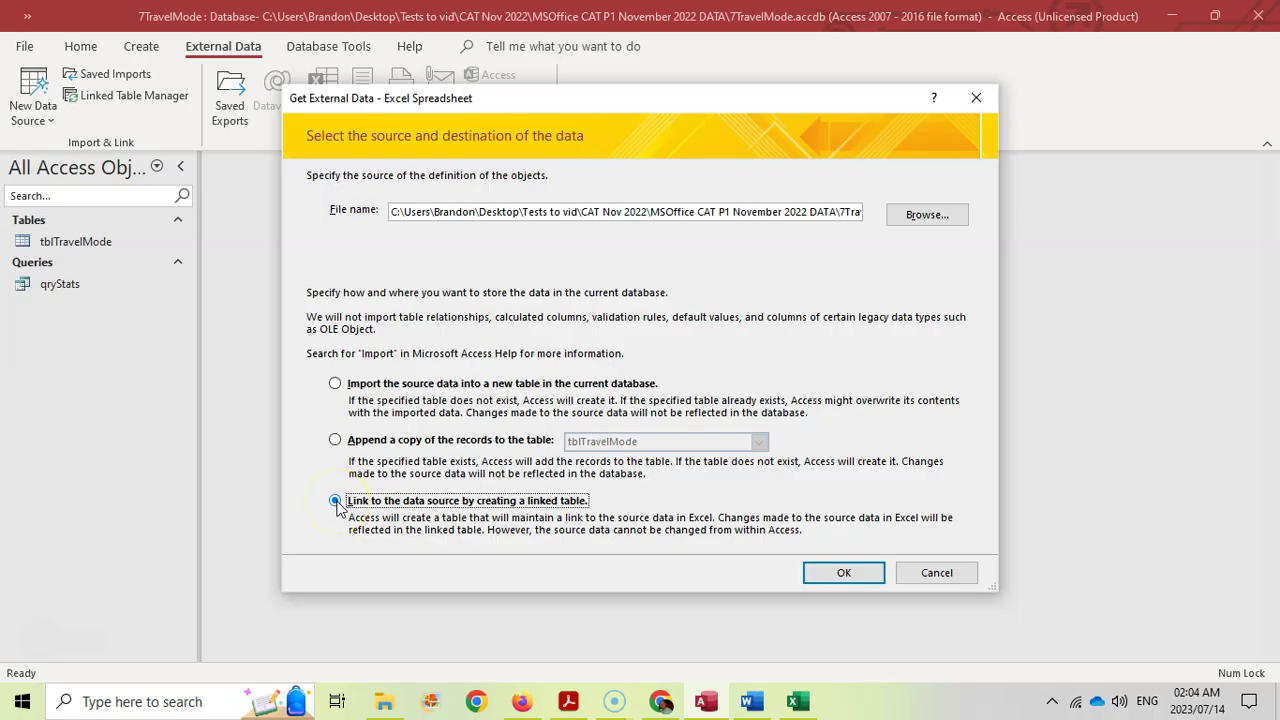
pyautogui.click(858, 574)
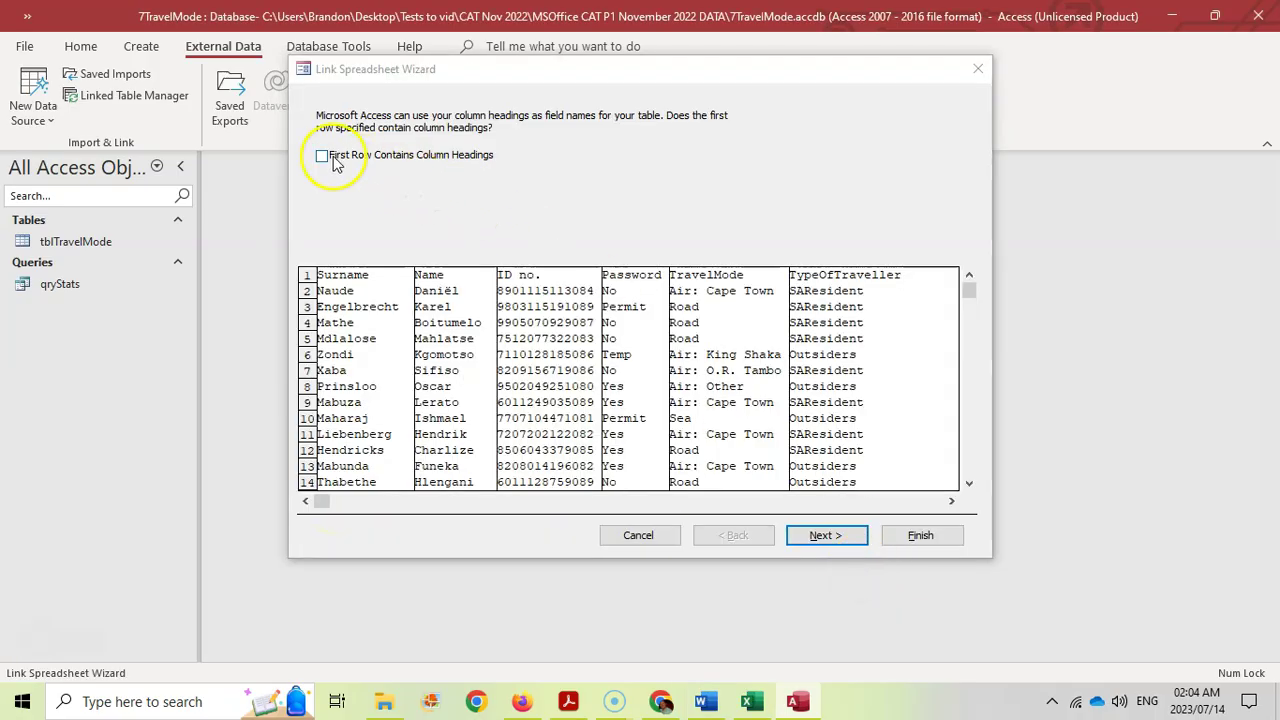
pyautogui.click(322, 156)
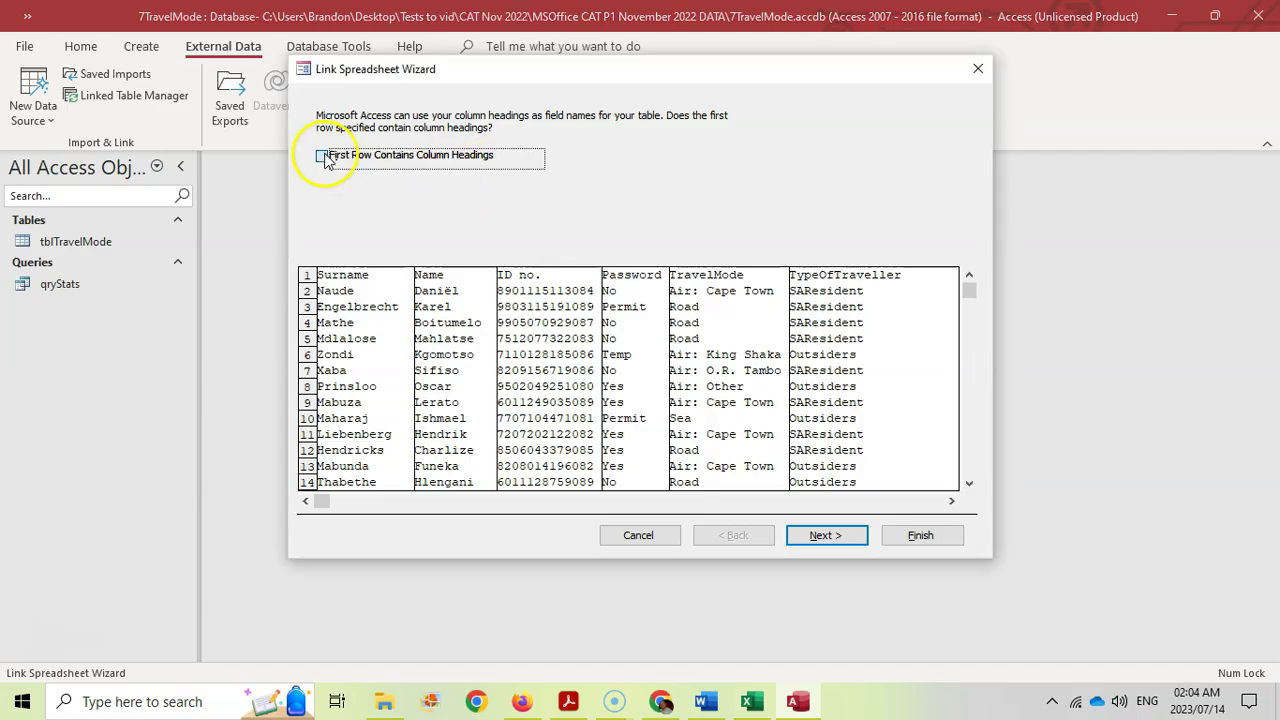
pyautogui.hotkey('alt', 'Tab')
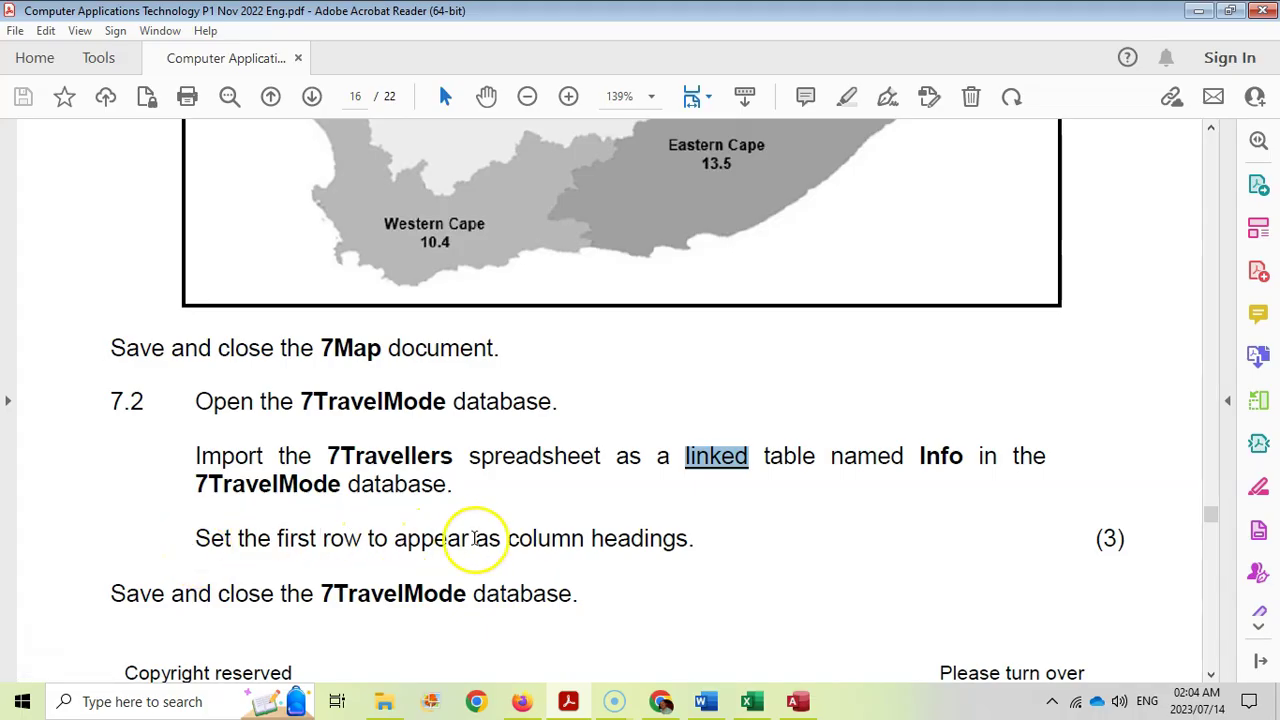
pyautogui.click(797, 701)
pyautogui.click(820, 534)
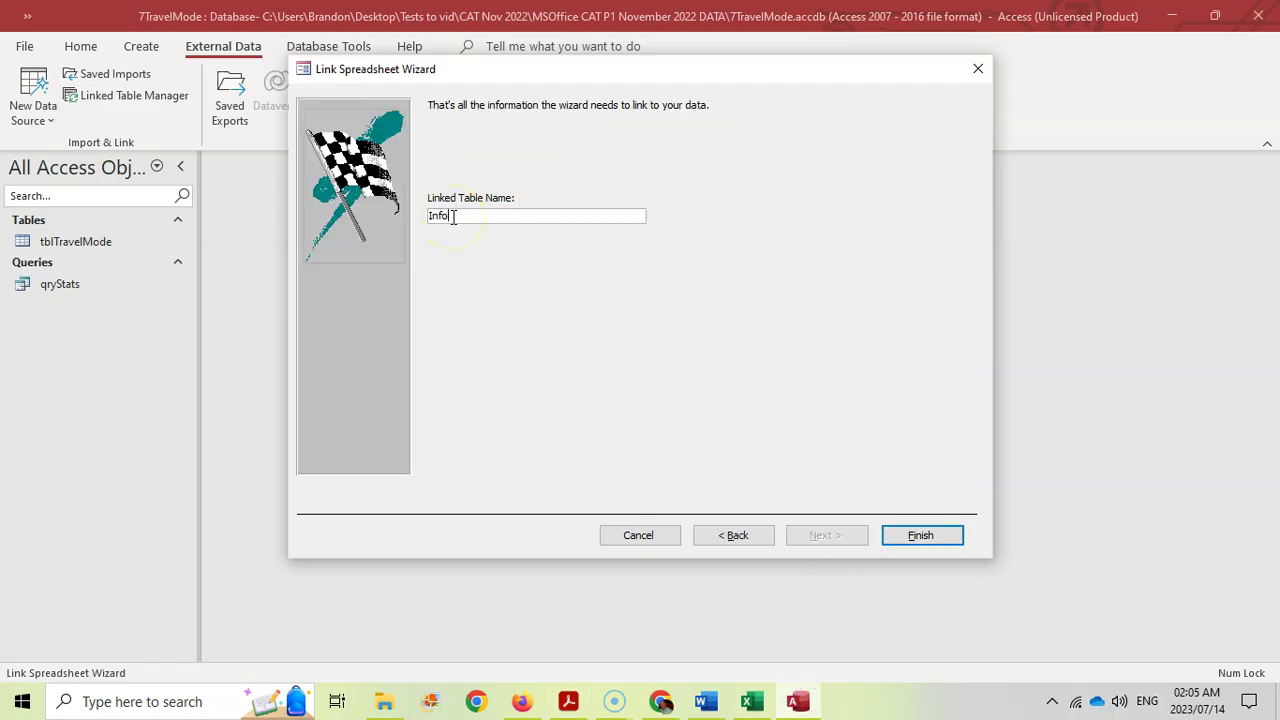
pyautogui.click(906, 537)
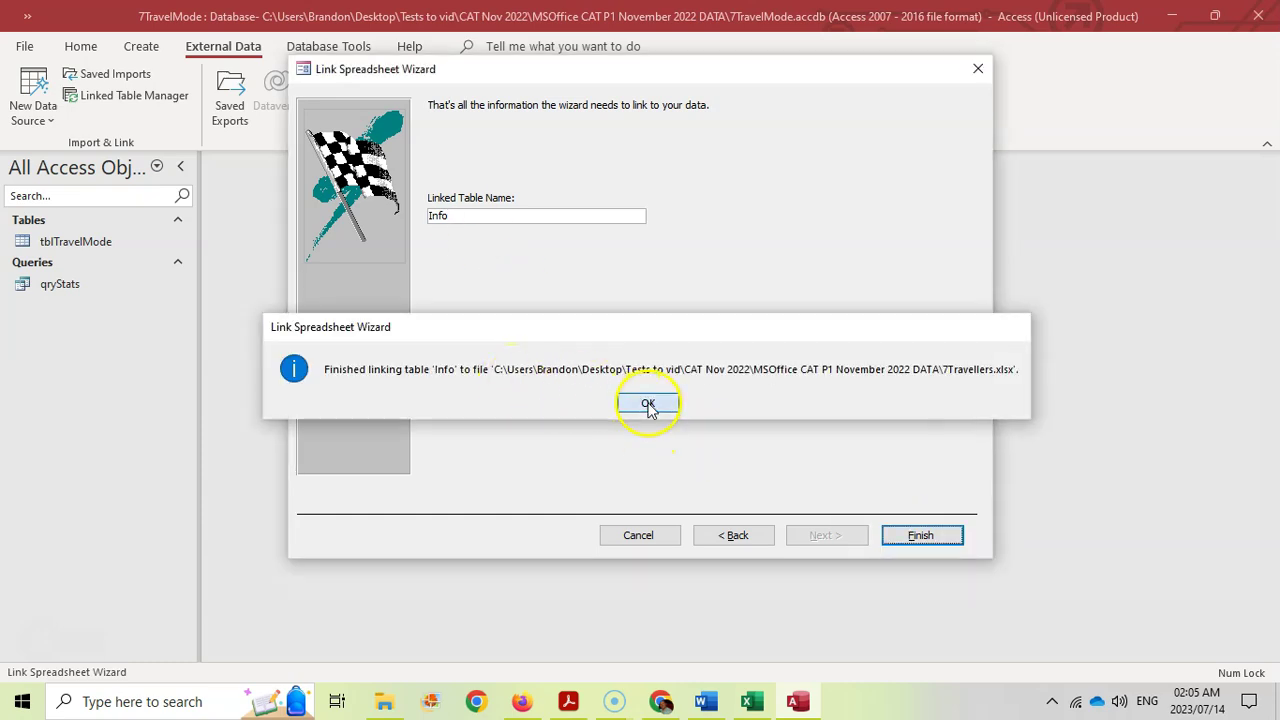
pyautogui.click(648, 403)
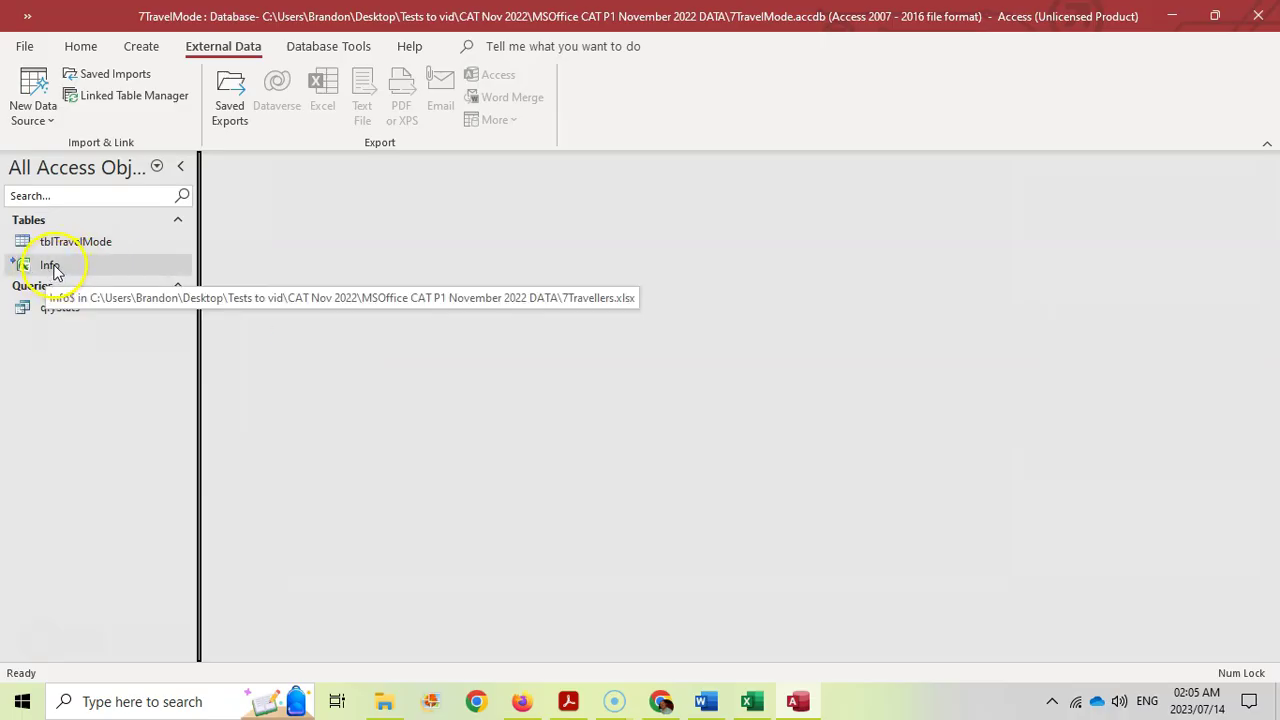
pyautogui.doubleClick(54, 270)
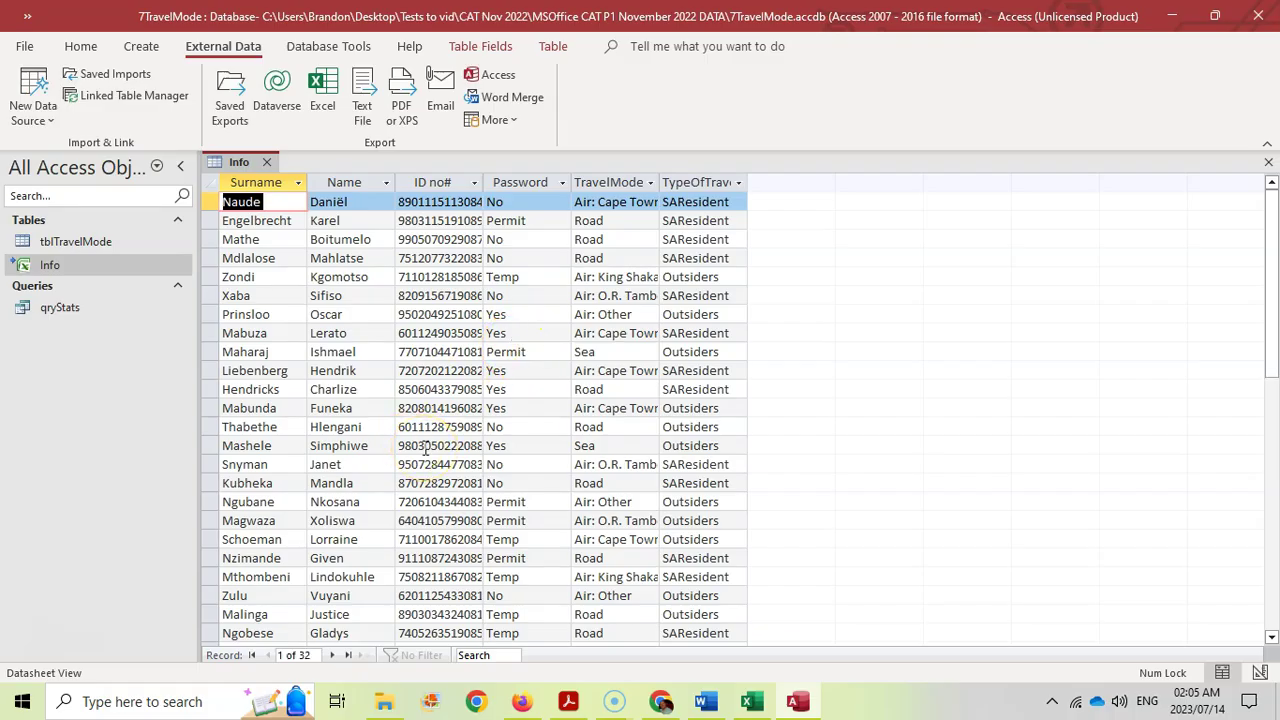
pyautogui.click(266, 162)
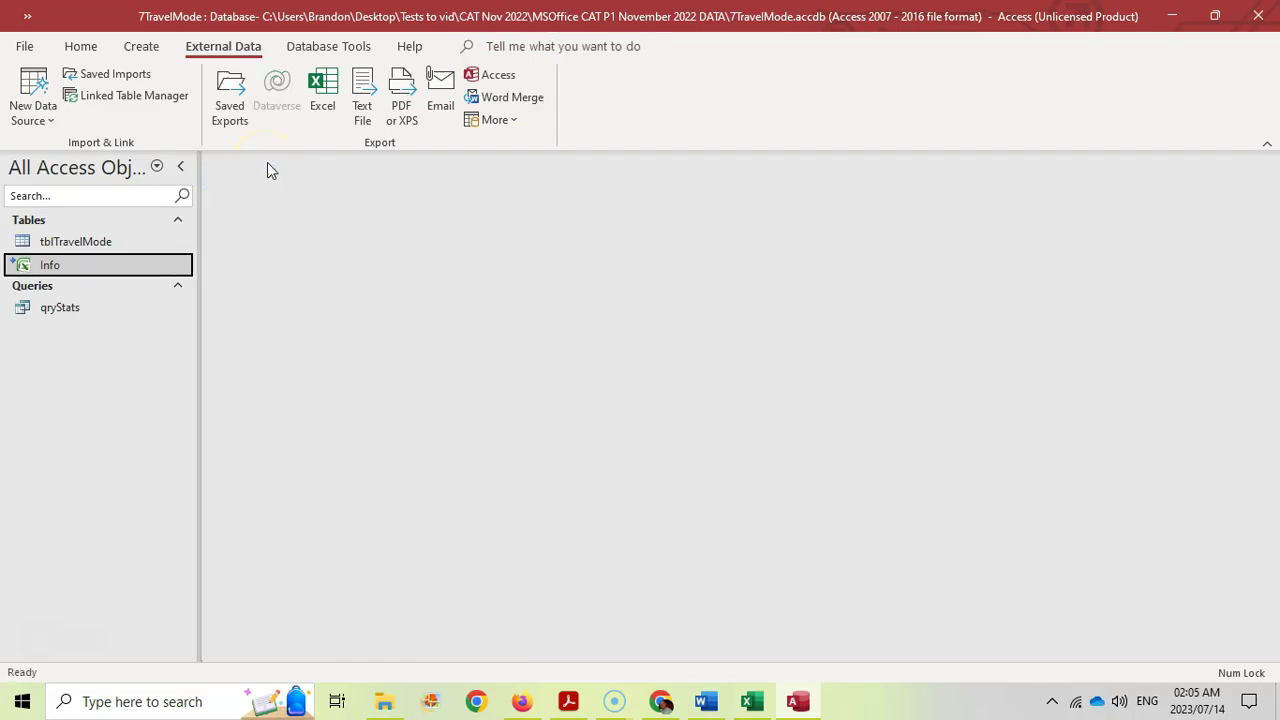
# - Close Access, read question 7.3, and look over the 7BigFive sightings in B2:H7
pyautogui.click(1258, 18)
pyautogui.scroll(-5, 549, 427)
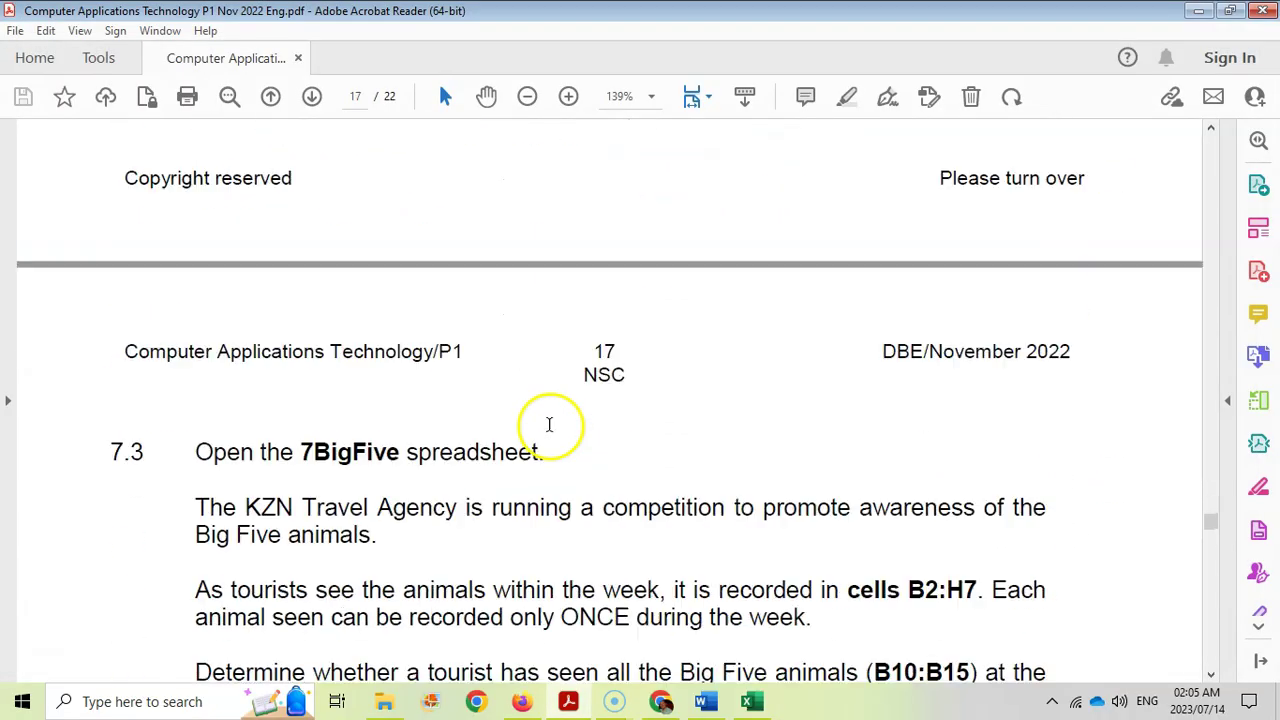
pyautogui.scroll(-5, 549, 425)
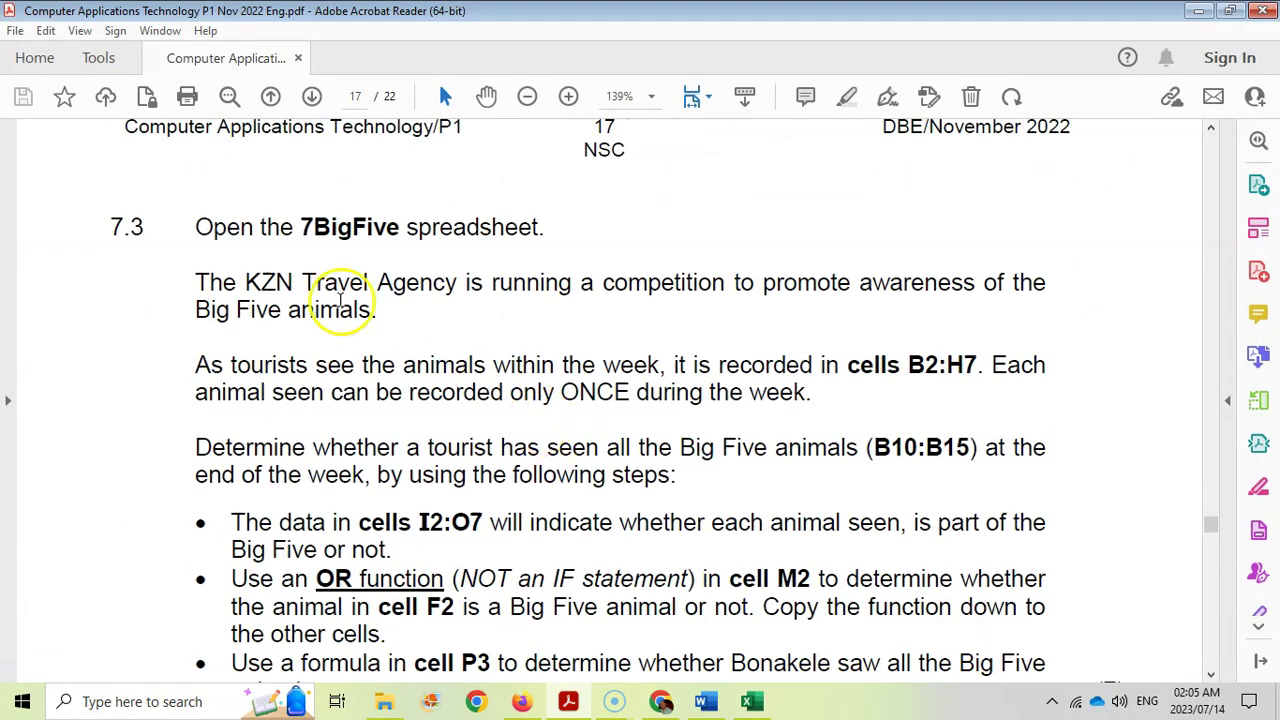
pyautogui.click(754, 702)
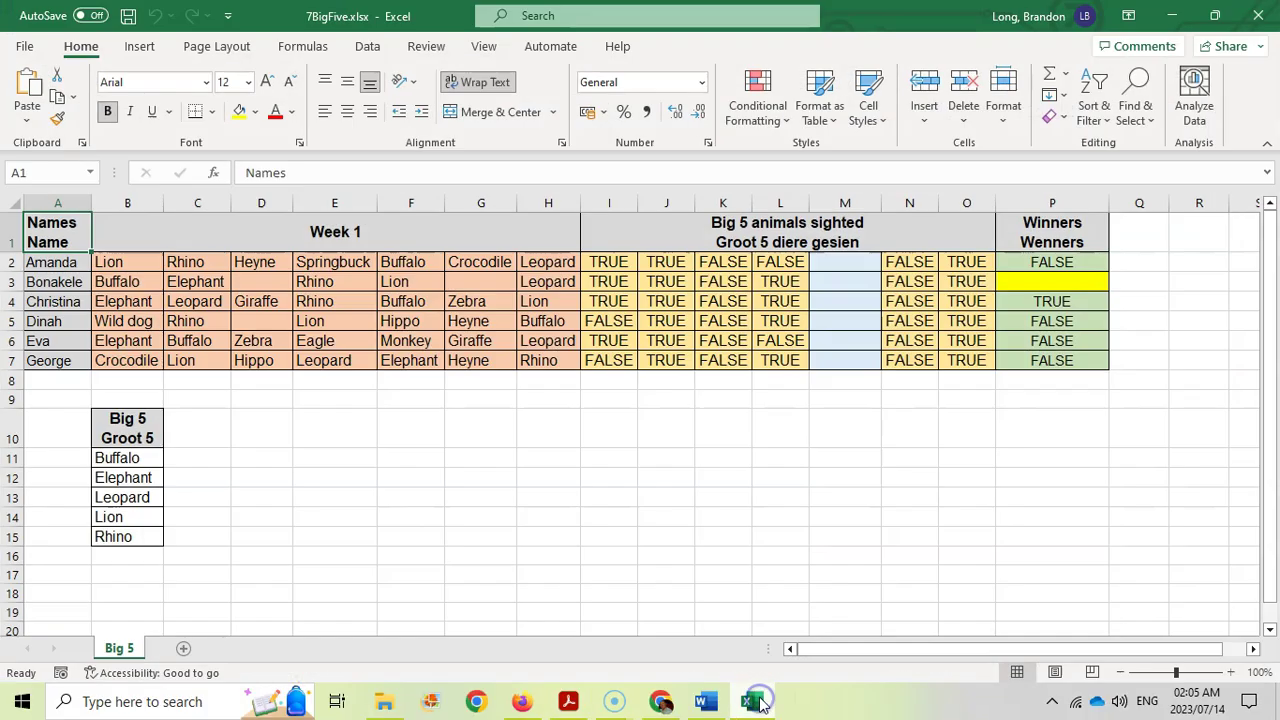
pyautogui.click(758, 700)
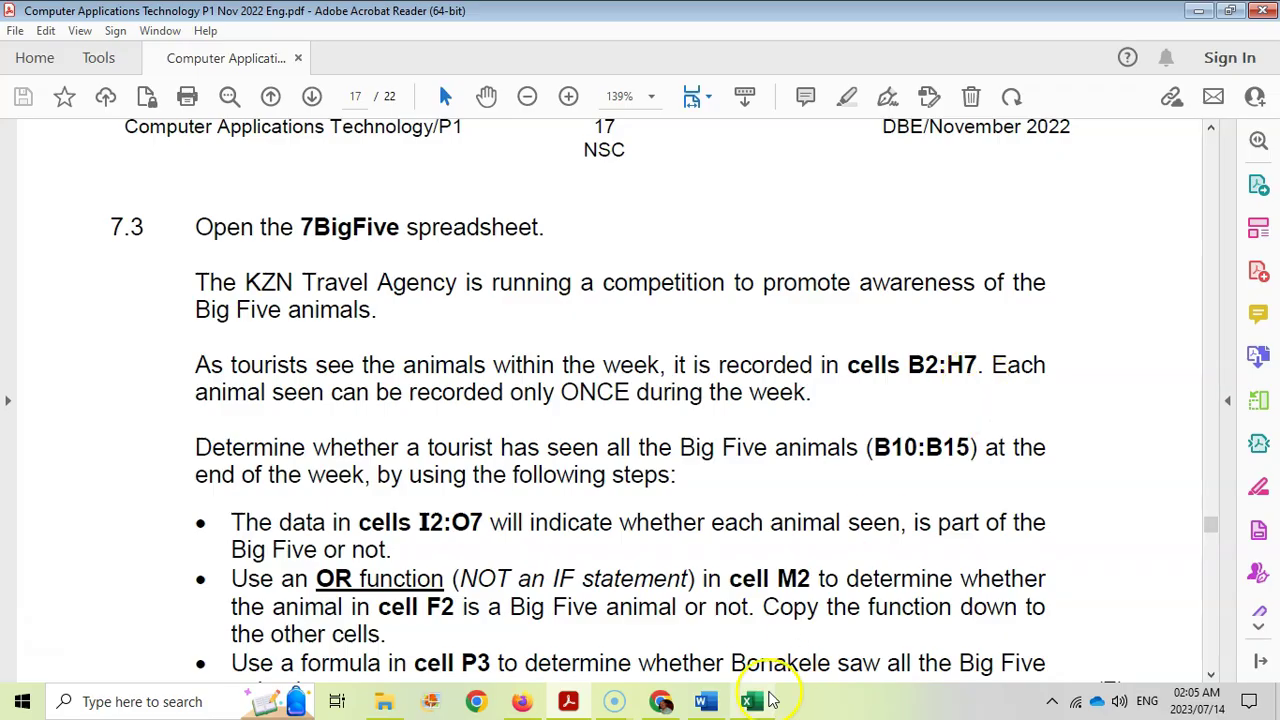
pyautogui.click(750, 701)
pyautogui.moveTo(110, 262); pyautogui.dragTo(543, 362)
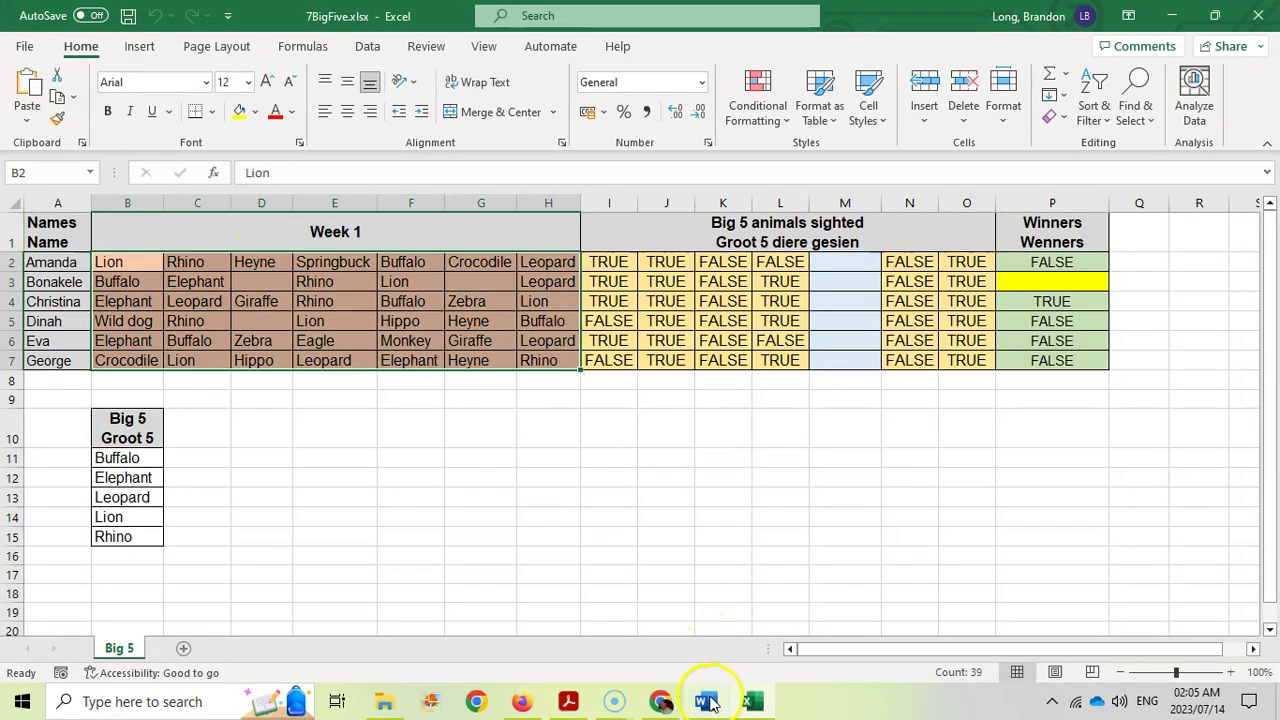
pyautogui.click(568, 701)
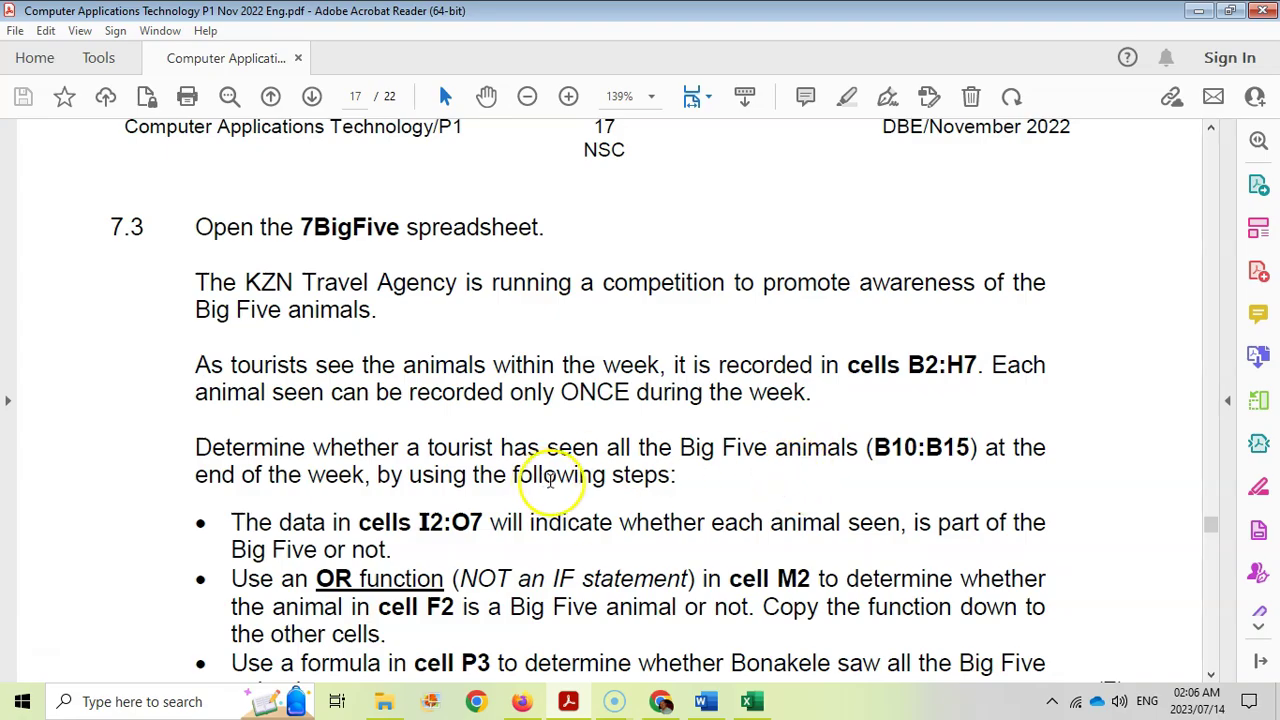
pyautogui.scroll(-3, 645, 488)
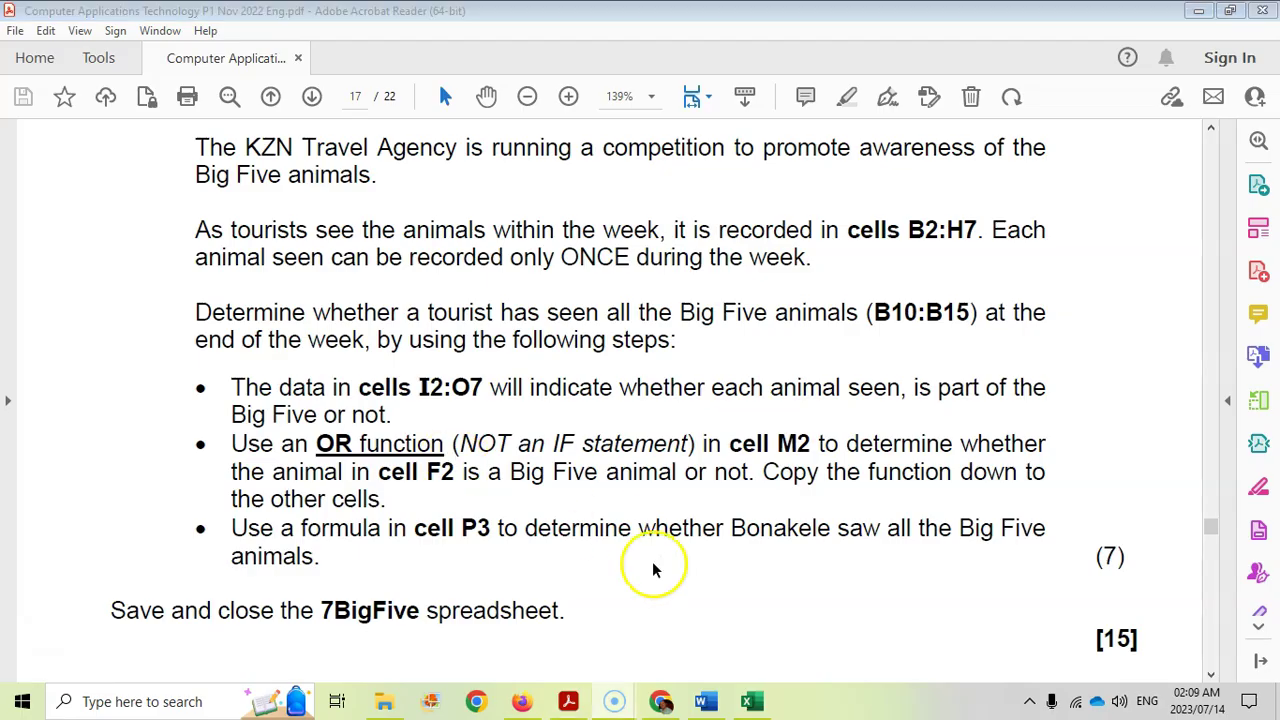
# - Inspect the indicator cells I2:O7 and animals in row 2 against the Big Five list B11:B15
pyautogui.click(752, 701)
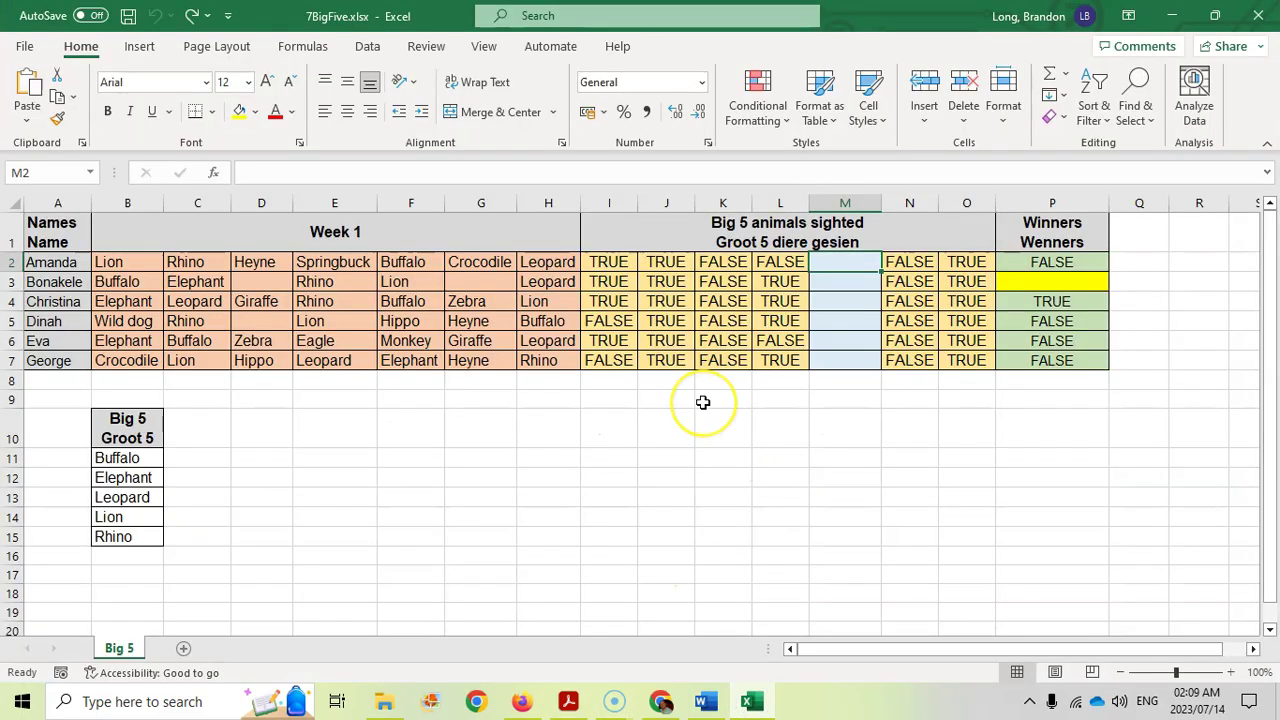
pyautogui.moveTo(615, 260); pyautogui.dragTo(966, 360)
pyautogui.click(618, 262)
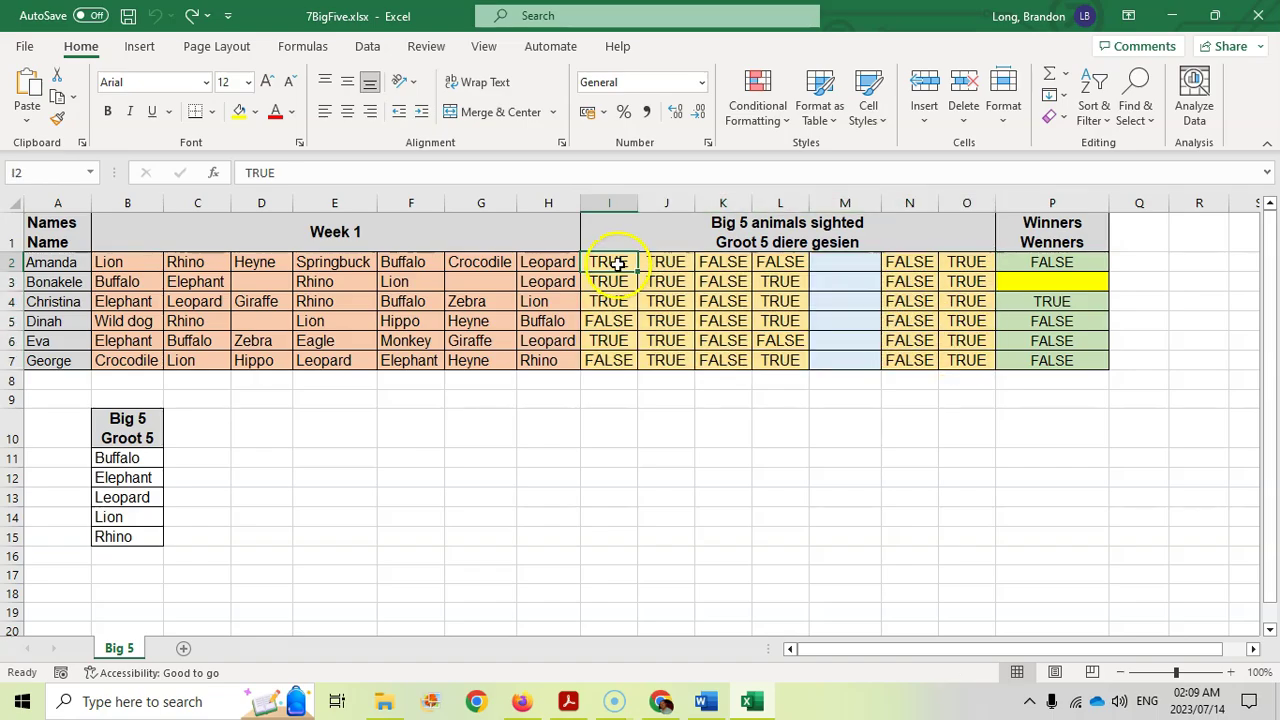
pyautogui.click(125, 263)
pyautogui.click(623, 261)
pyautogui.click(105, 264)
pyautogui.click(110, 517)
pyautogui.moveTo(114, 451); pyautogui.dragTo(114, 536)
pyautogui.hotkey('ctrl', 'z')
pyautogui.click(183, 262)
pyautogui.click(258, 262)
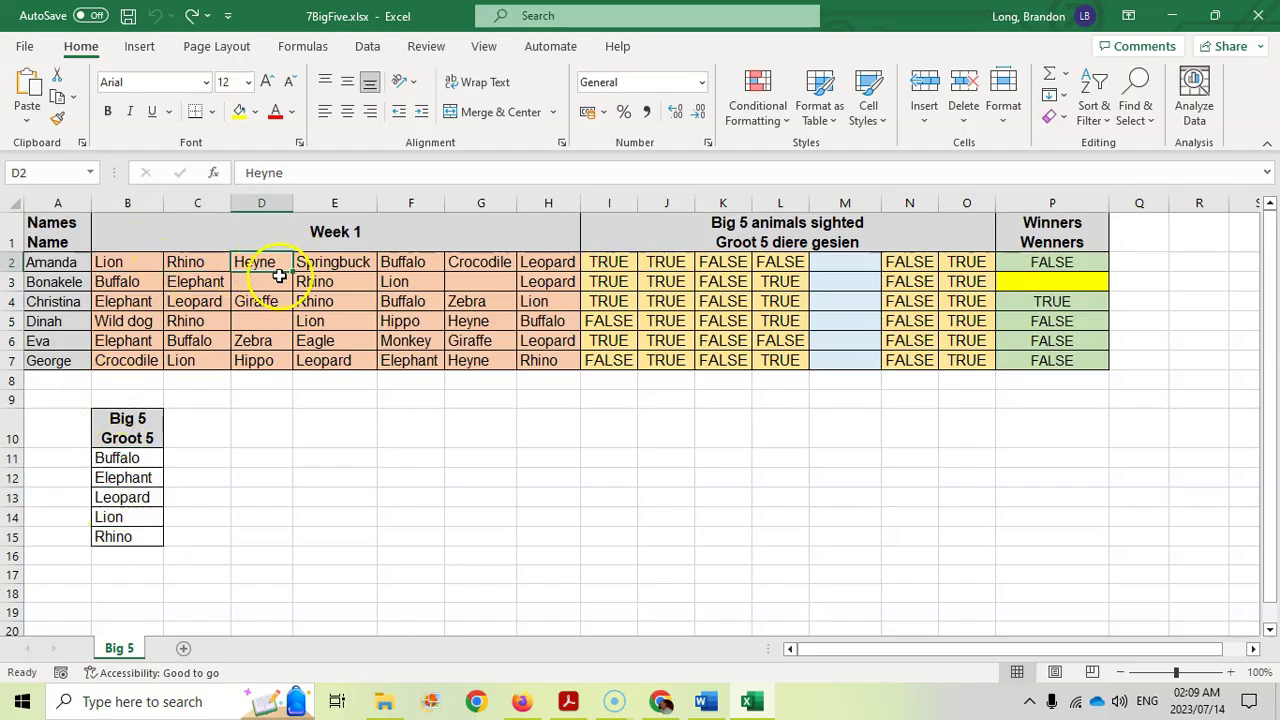
pyautogui.click(724, 261)
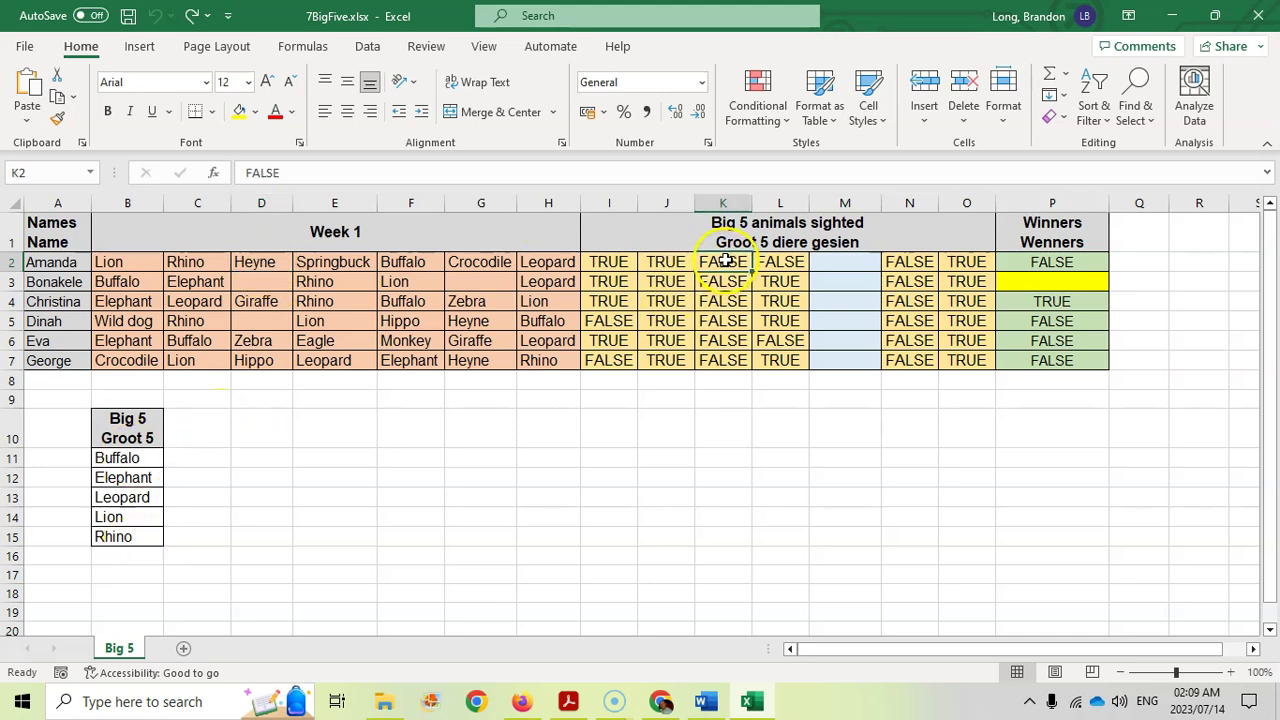
pyautogui.click(568, 701)
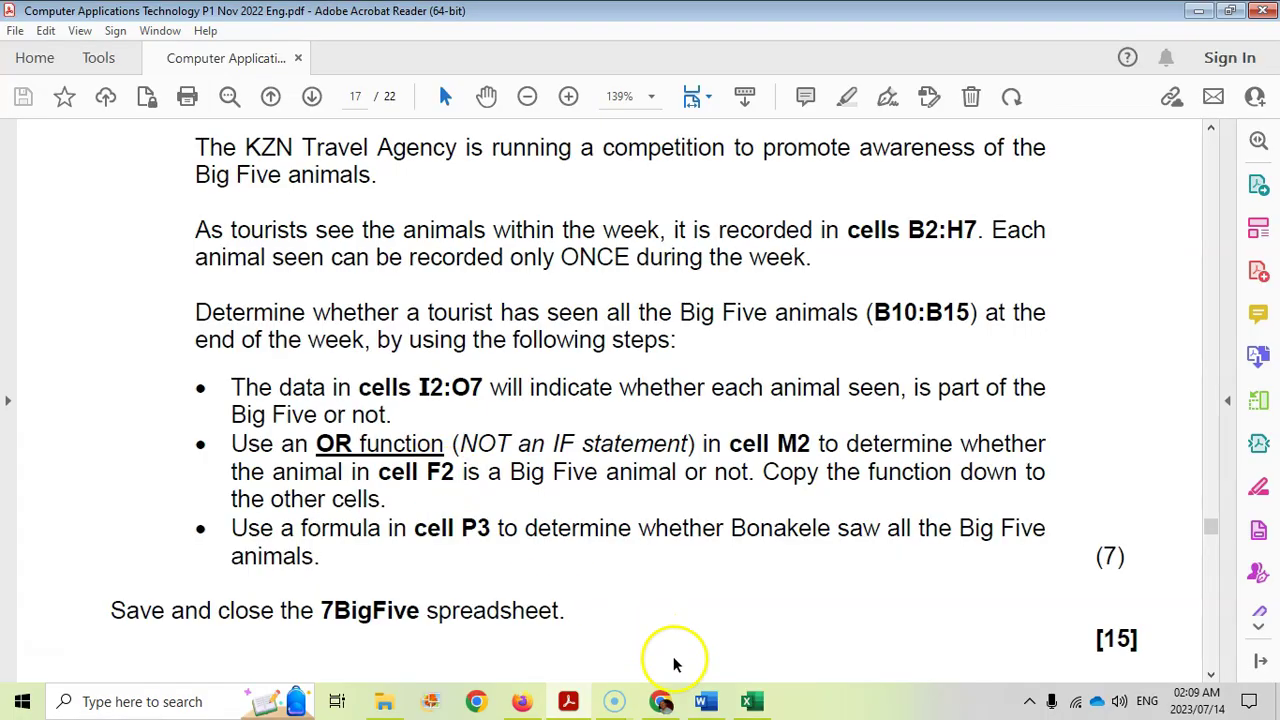
# - Review F2 and the Big Five list B11:B15, then select cell M2
pyautogui.click(752, 701)
pyautogui.click(839, 264)
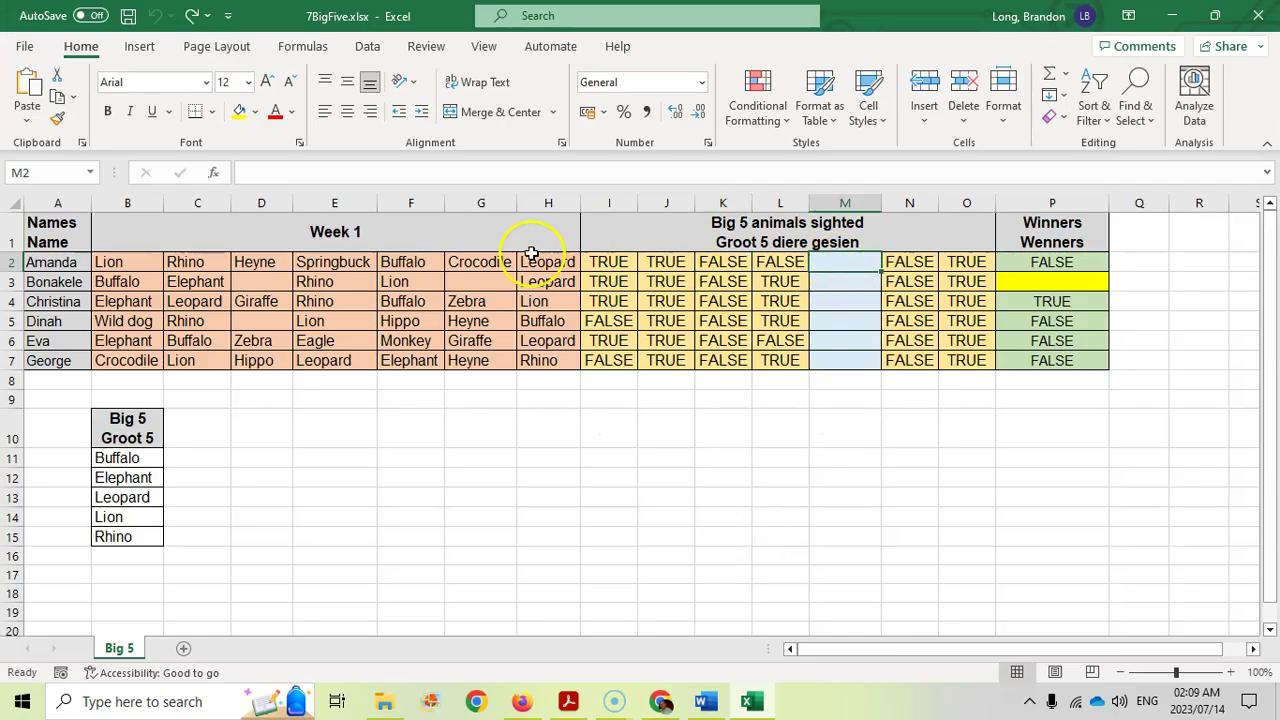
pyautogui.click(413, 265)
pyautogui.click(106, 457)
pyautogui.moveTo(106, 457); pyautogui.dragTo(106, 540)
pyautogui.click(137, 457)
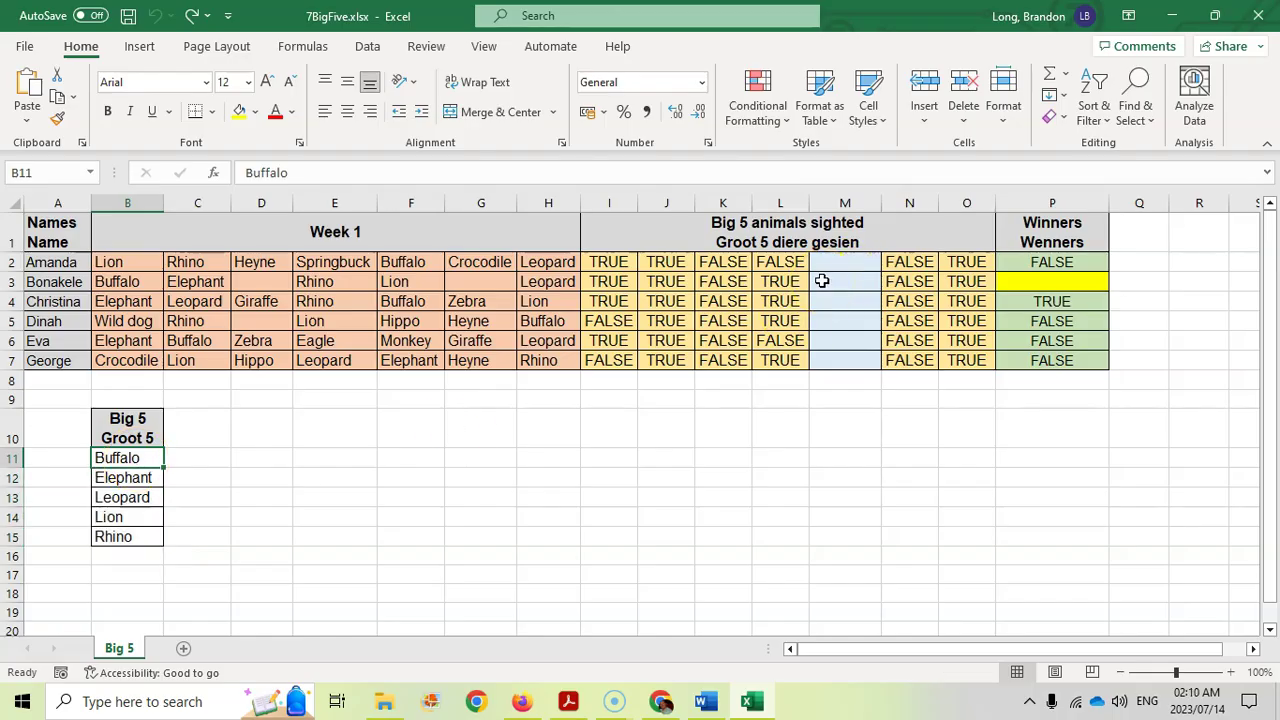
pyautogui.click(853, 262)
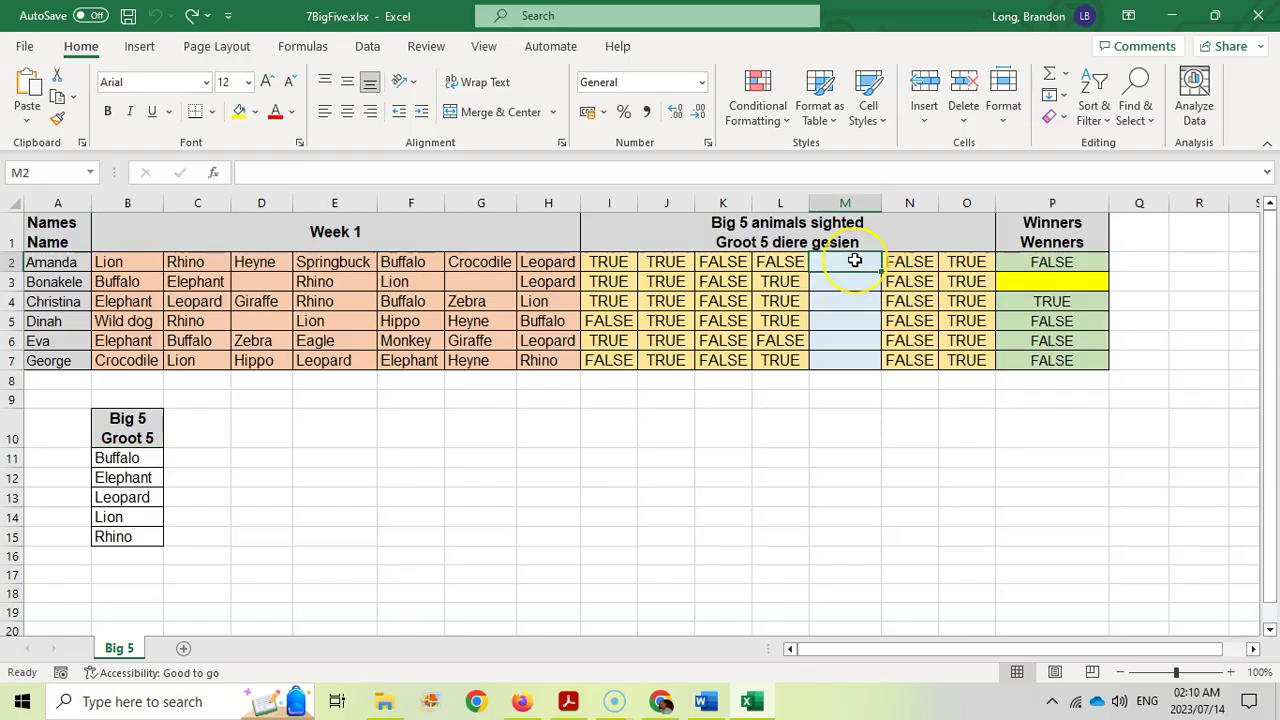
# - Enter =OR(F2=B11,F2=B12,F2=B13,F2=B14,F2=B15) in cell M2
pyautogui.write('=OR(')
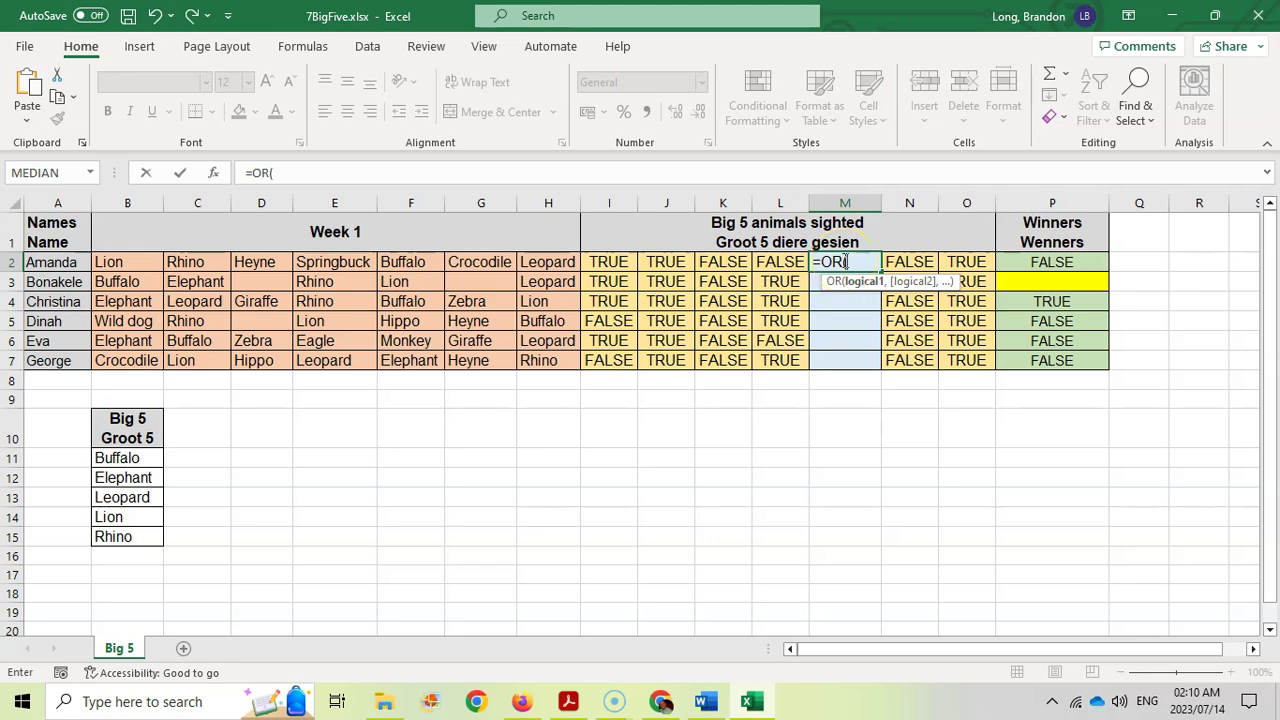
pyautogui.click(415, 262)
pyautogui.write('=')
pyautogui.click(144, 458)
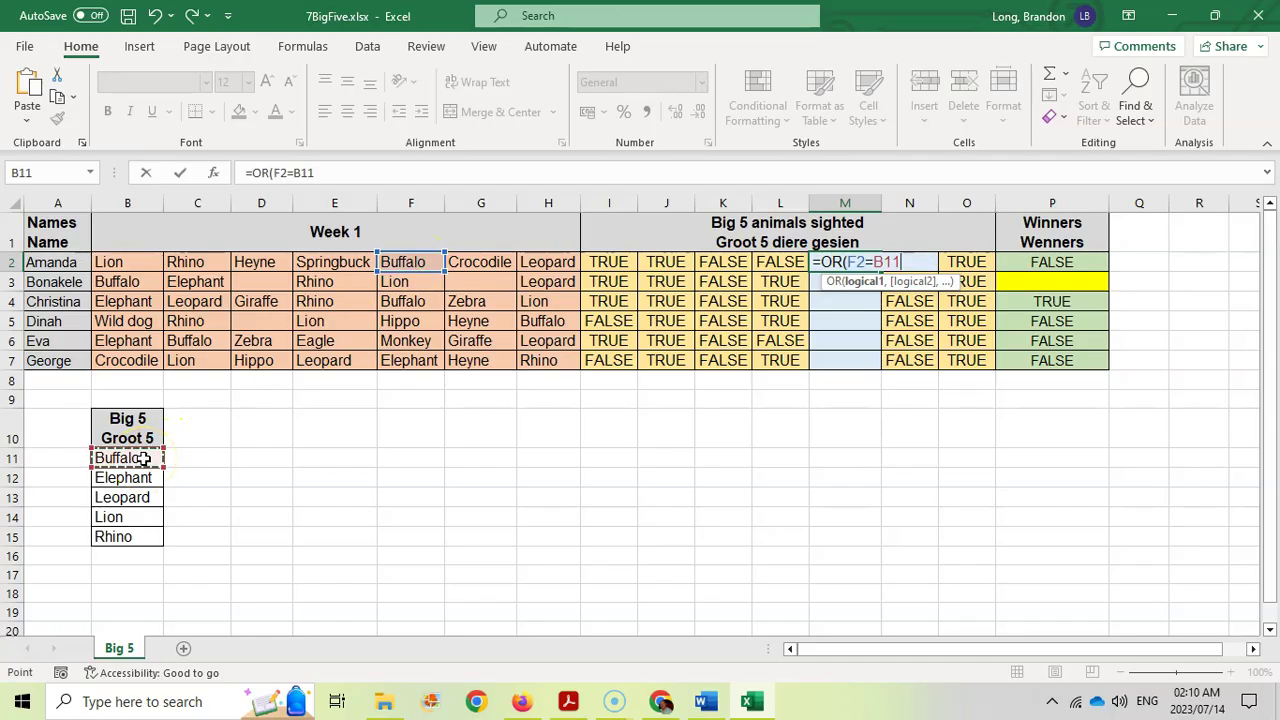
pyautogui.write(',')
pyautogui.click(413, 261)
pyautogui.write('=')
pyautogui.click(152, 477)
pyautogui.write(',')
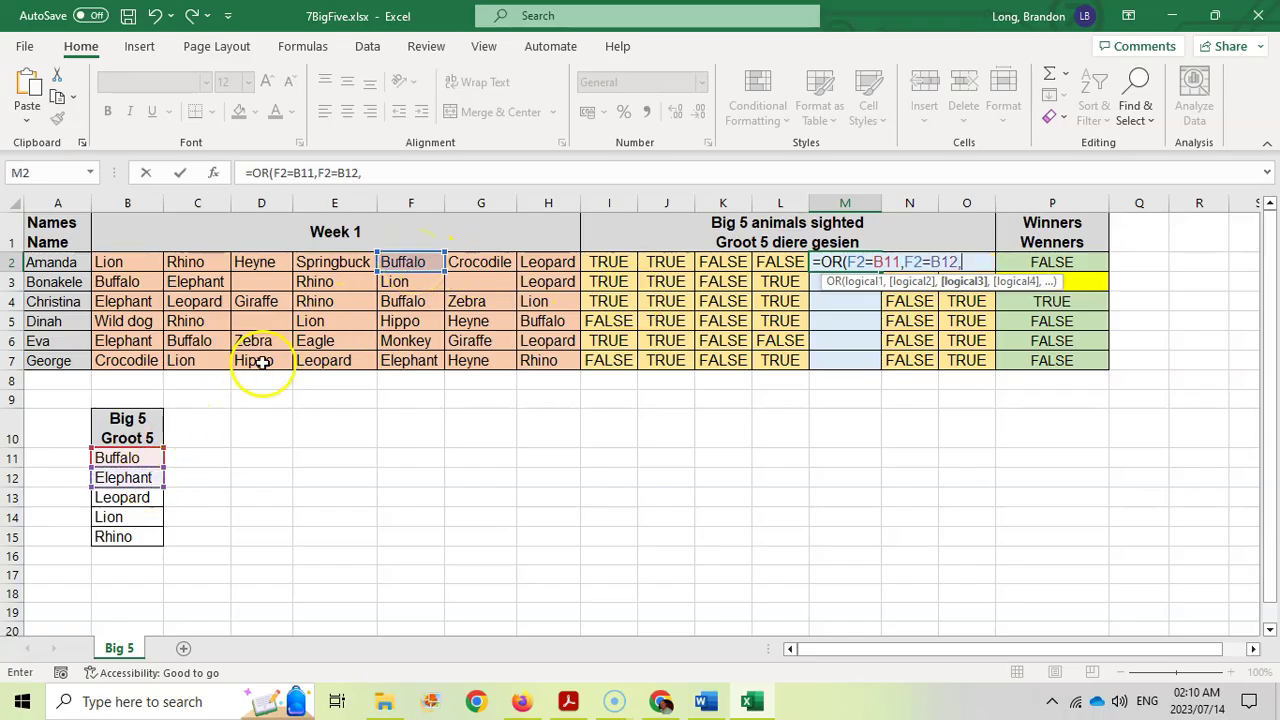
pyautogui.click(408, 261)
pyautogui.write('=')
pyautogui.click(138, 495)
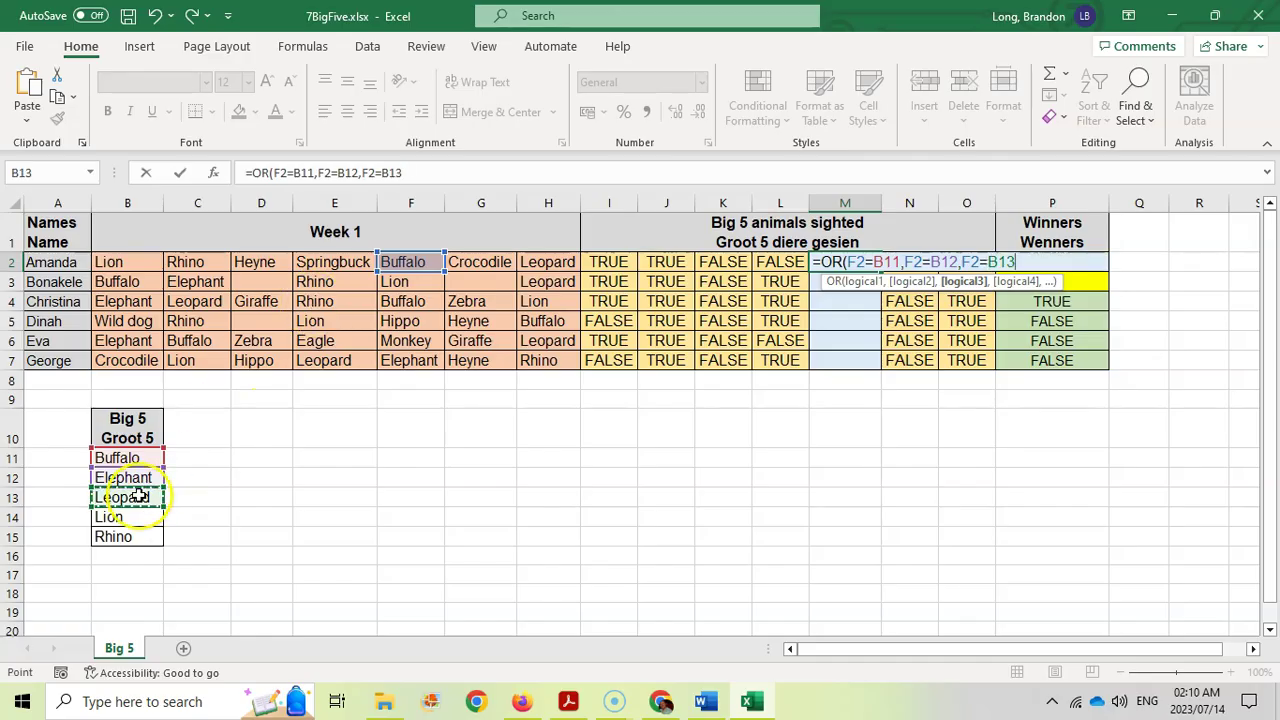
pyautogui.write(',F2')
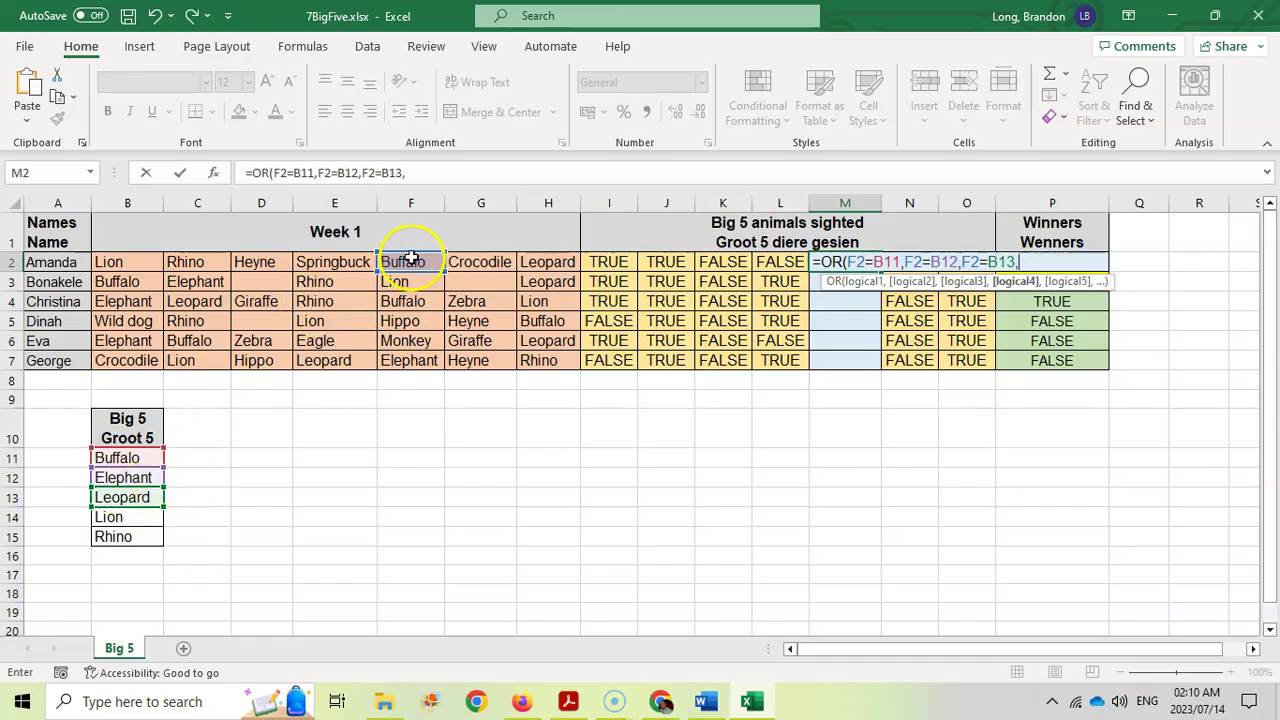
pyautogui.write('=')
pyautogui.click(135, 516)
pyautogui.write(',')
pyautogui.click(400, 261)
pyautogui.write('=')
pyautogui.click(127, 535)
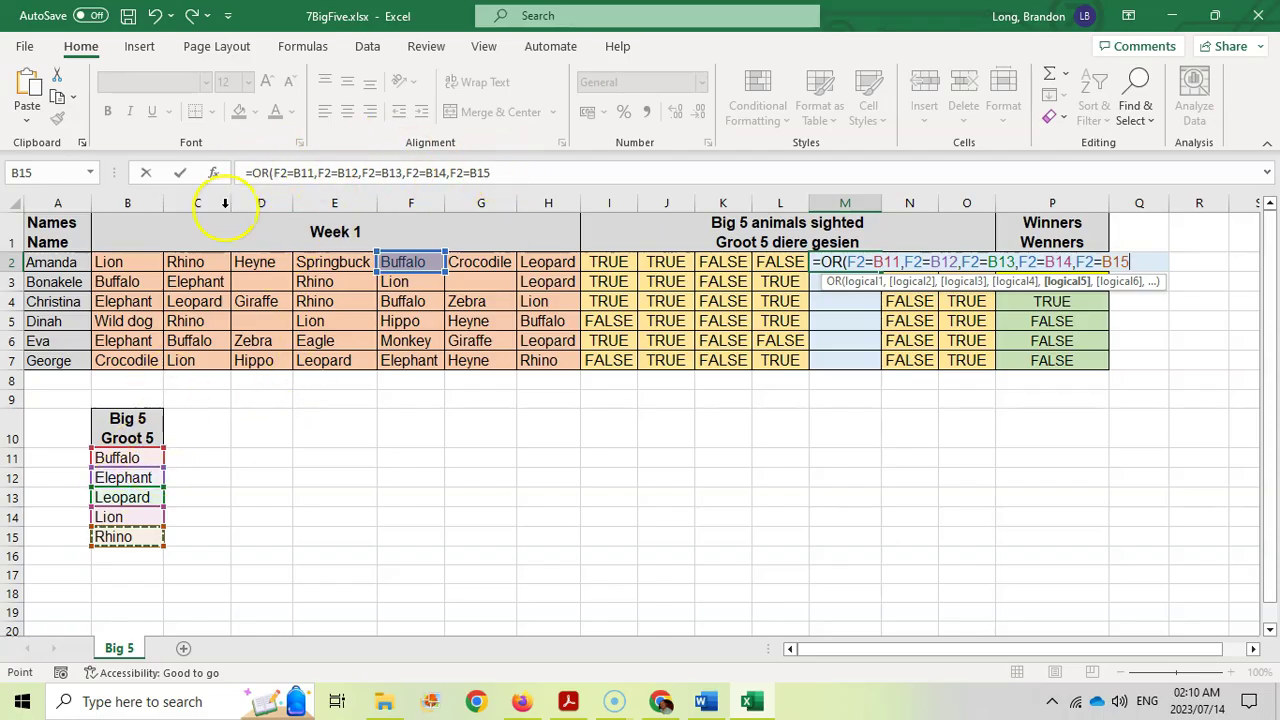
pyautogui.click(508, 173)
pyautogui.write(')')
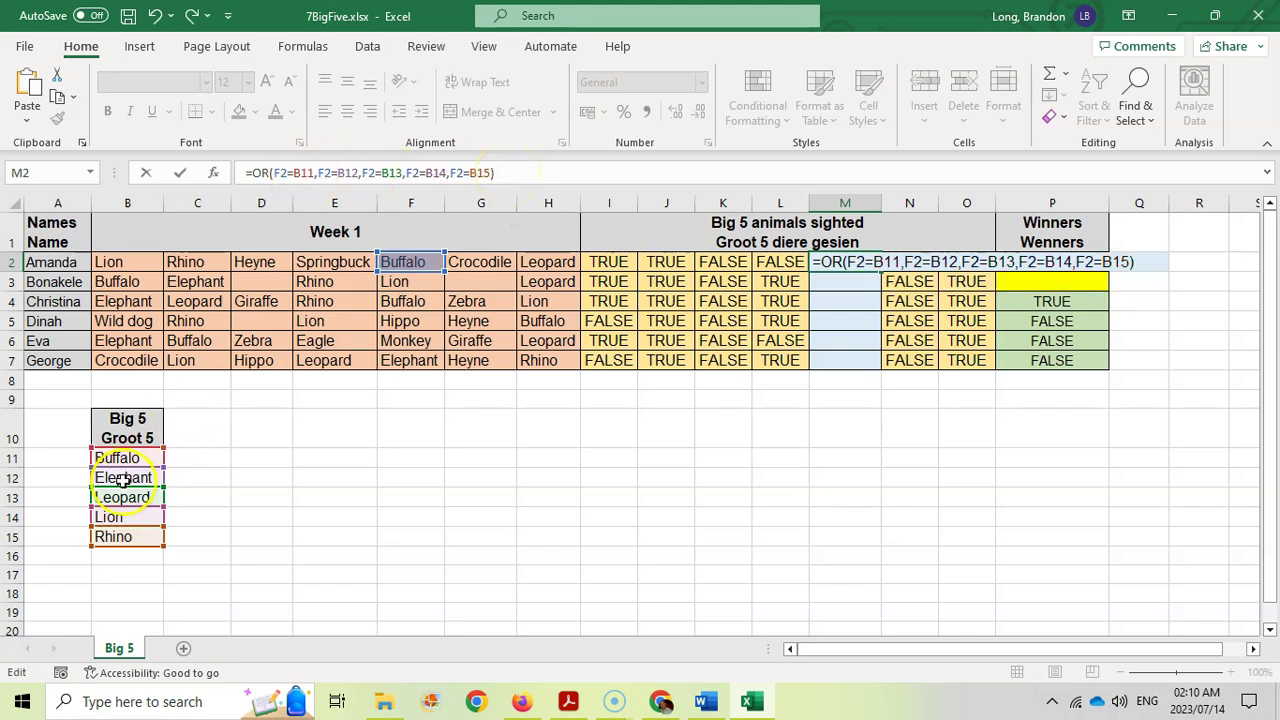
# - Make the B11 to B15 references absolute ($B$11…$B$15) and confirm the formula
pyautogui.click(304, 174)
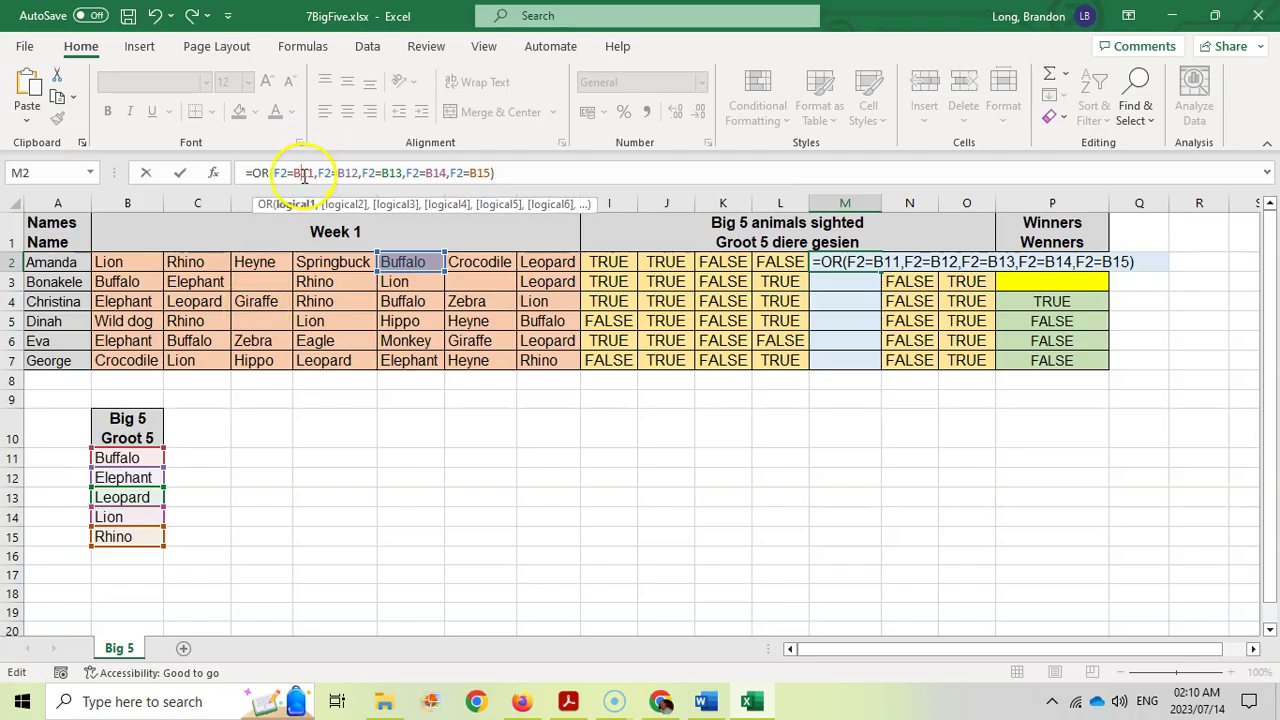
pyautogui.press('F4')
pyautogui.click(352, 173)
pyautogui.press('F4')
pyautogui.click(420, 172)
pyautogui.press('F4')
pyautogui.click(486, 173)
pyautogui.press('F4')
pyautogui.click(531, 173)
pyautogui.press('F4')
pyautogui.press('Return')
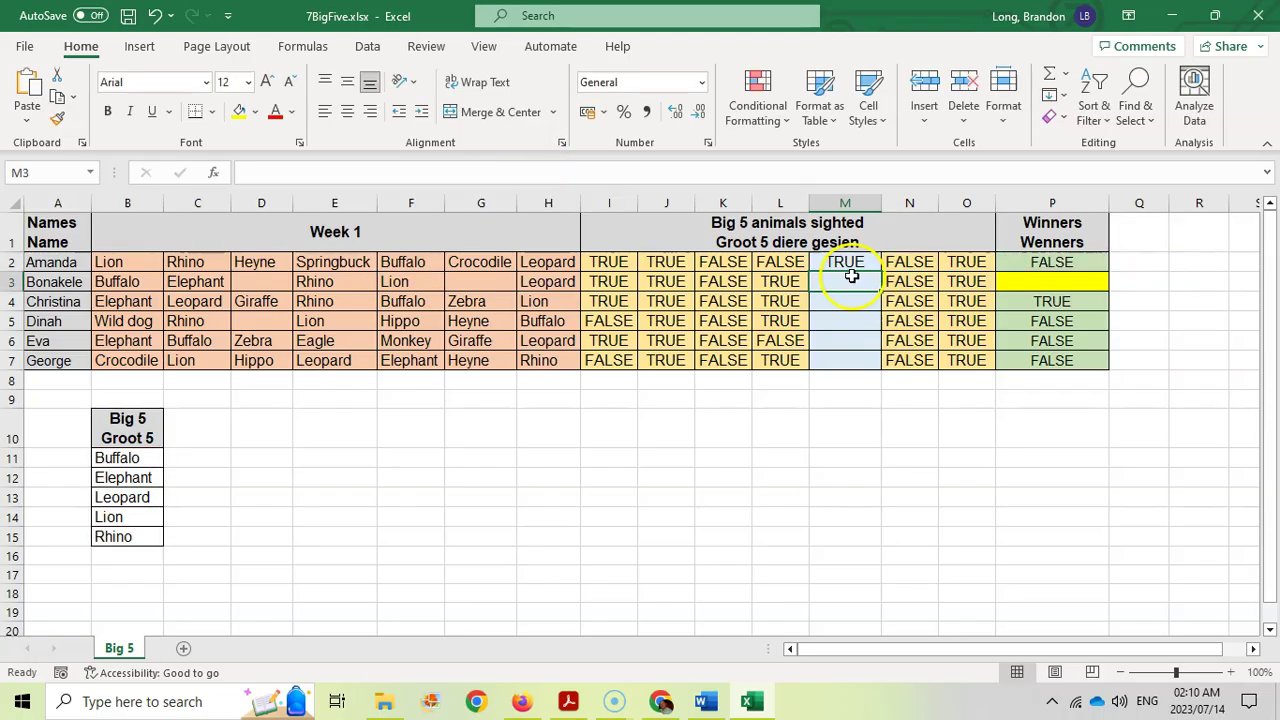
# - Fill the original M2 Big Five formula down to M7 and check the results for rows 5 and 6
pyautogui.click(851, 262)
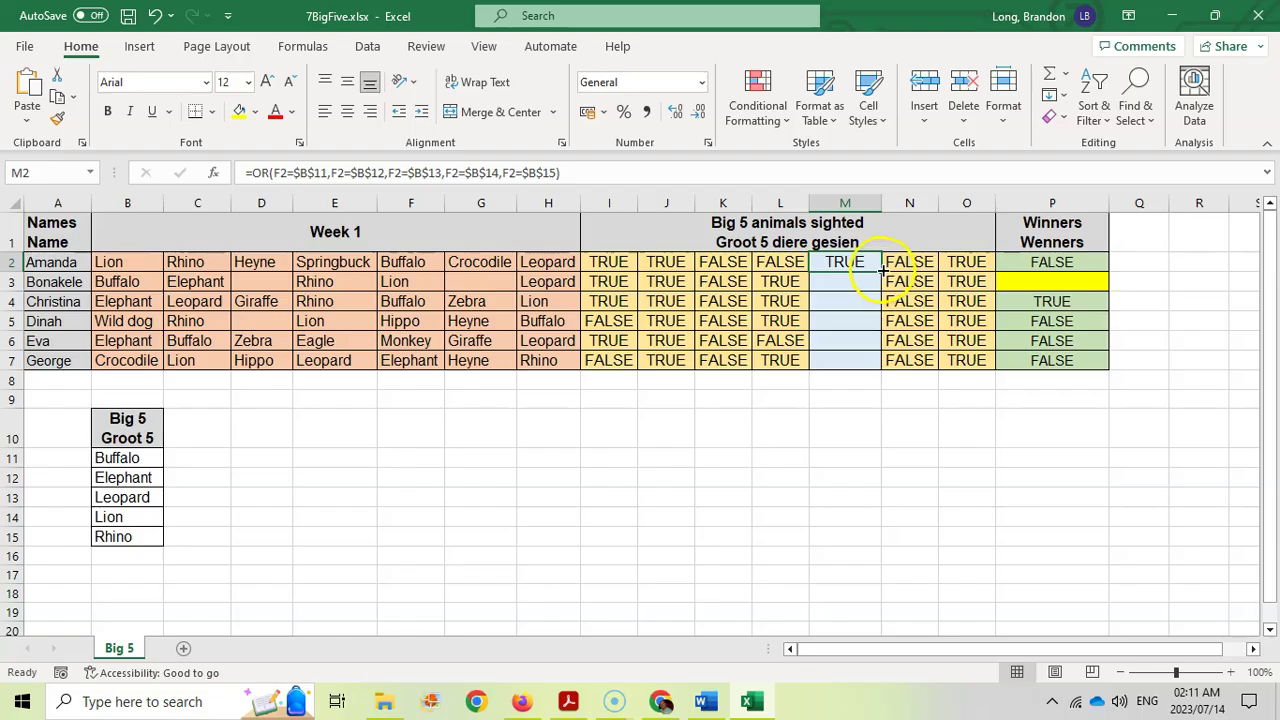
pyautogui.moveTo(881, 270); pyautogui.dragTo(852, 368)
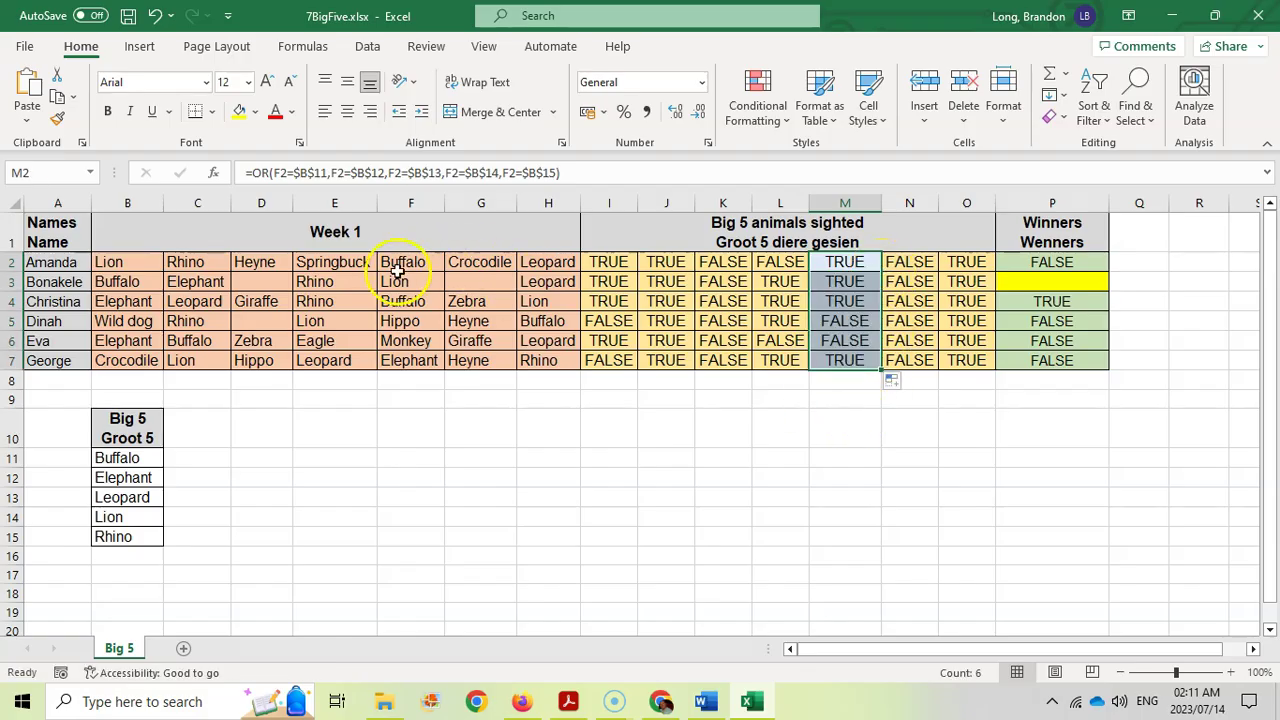
pyautogui.click(401, 320)
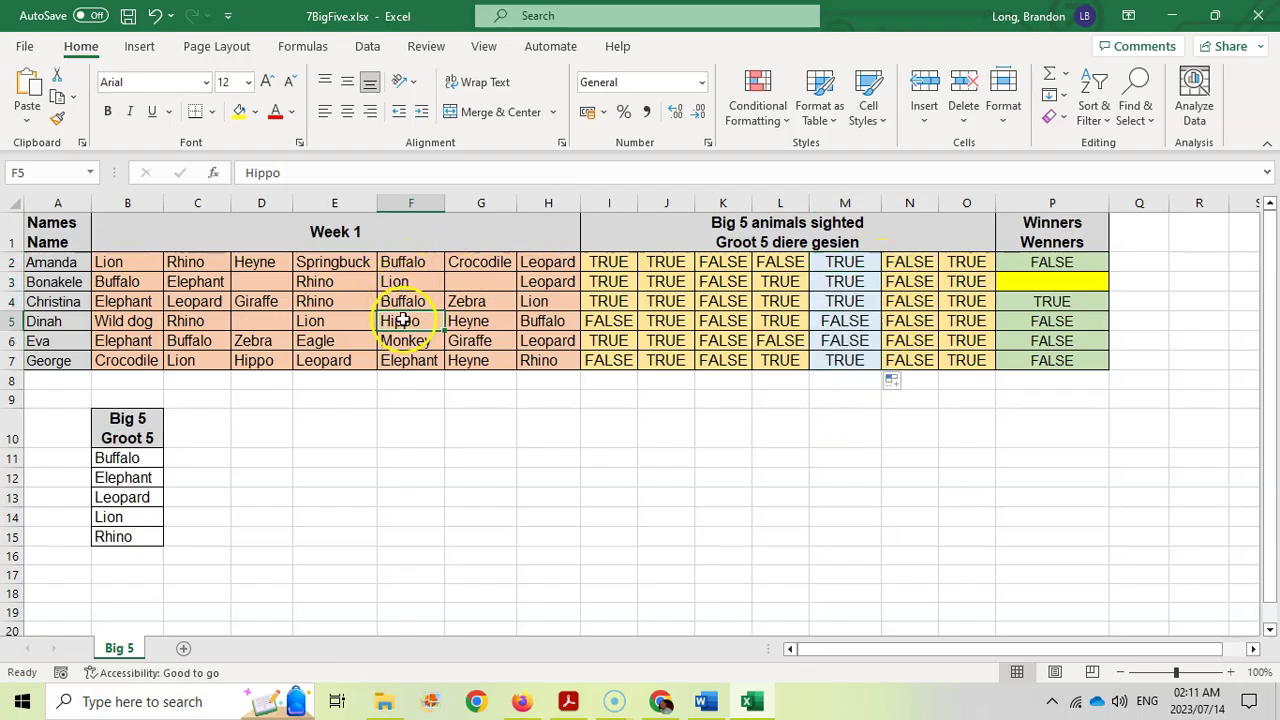
pyautogui.click(835, 320)
pyautogui.click(405, 341)
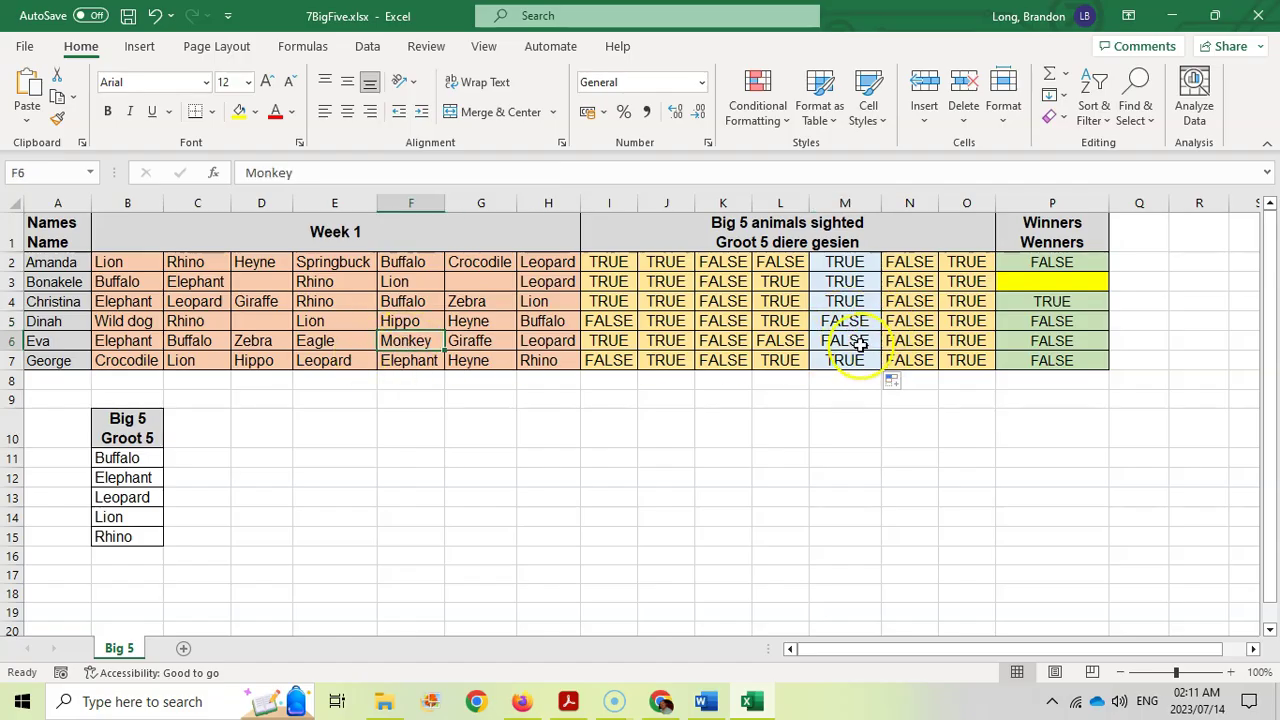
pyautogui.click(860, 343)
# - Rewrite M2 as =OR(F2=$B$11:$B$15) with absolute references to the animal list
pyautogui.click(860, 268)
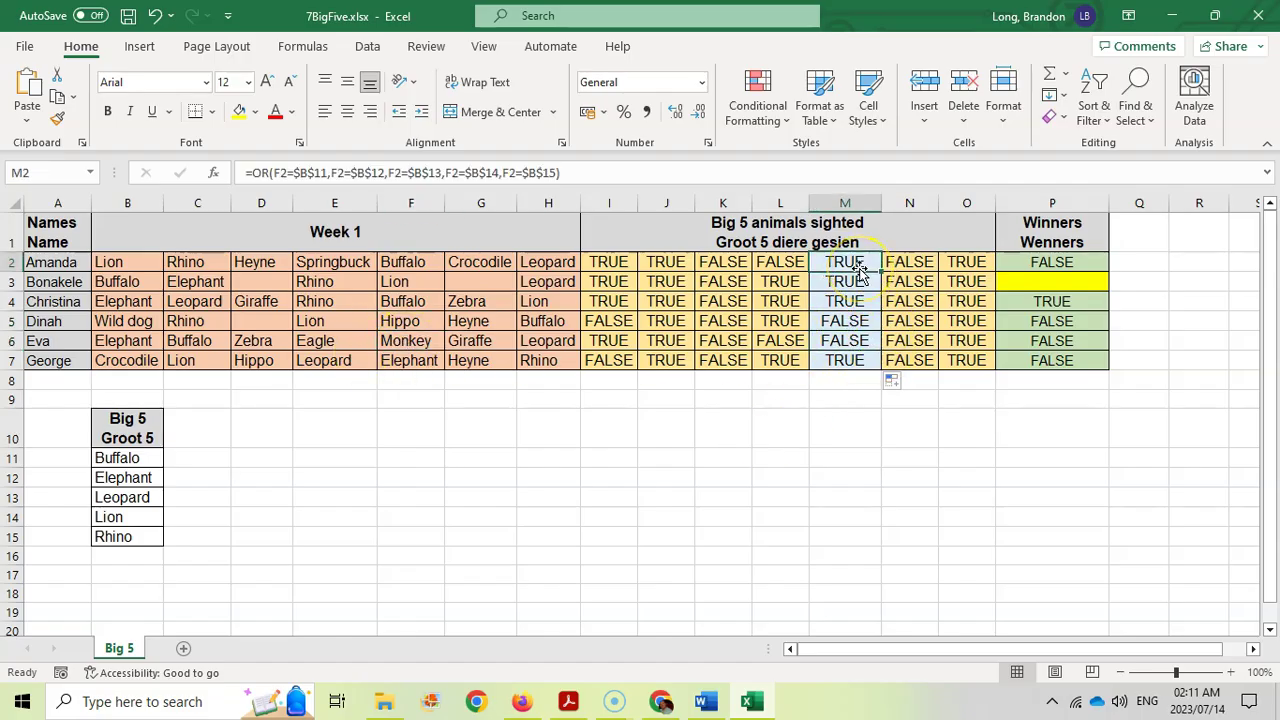
pyautogui.write('=OR(')
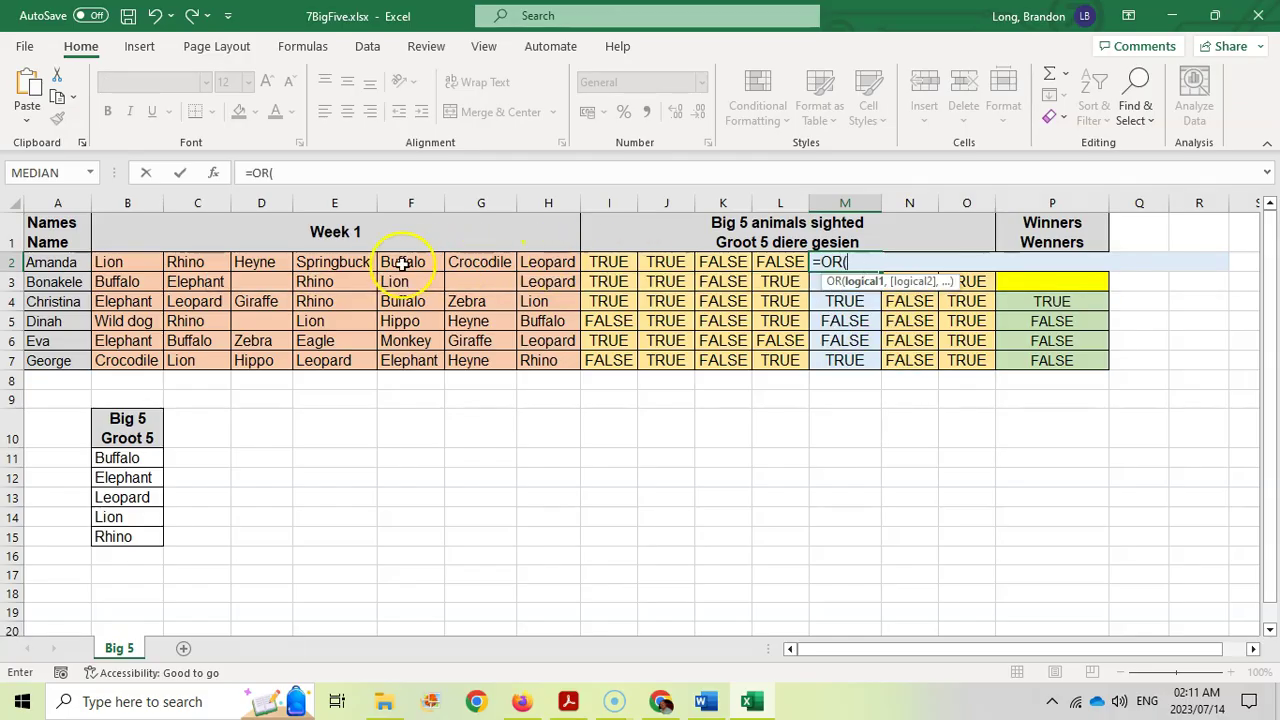
pyautogui.click(402, 264)
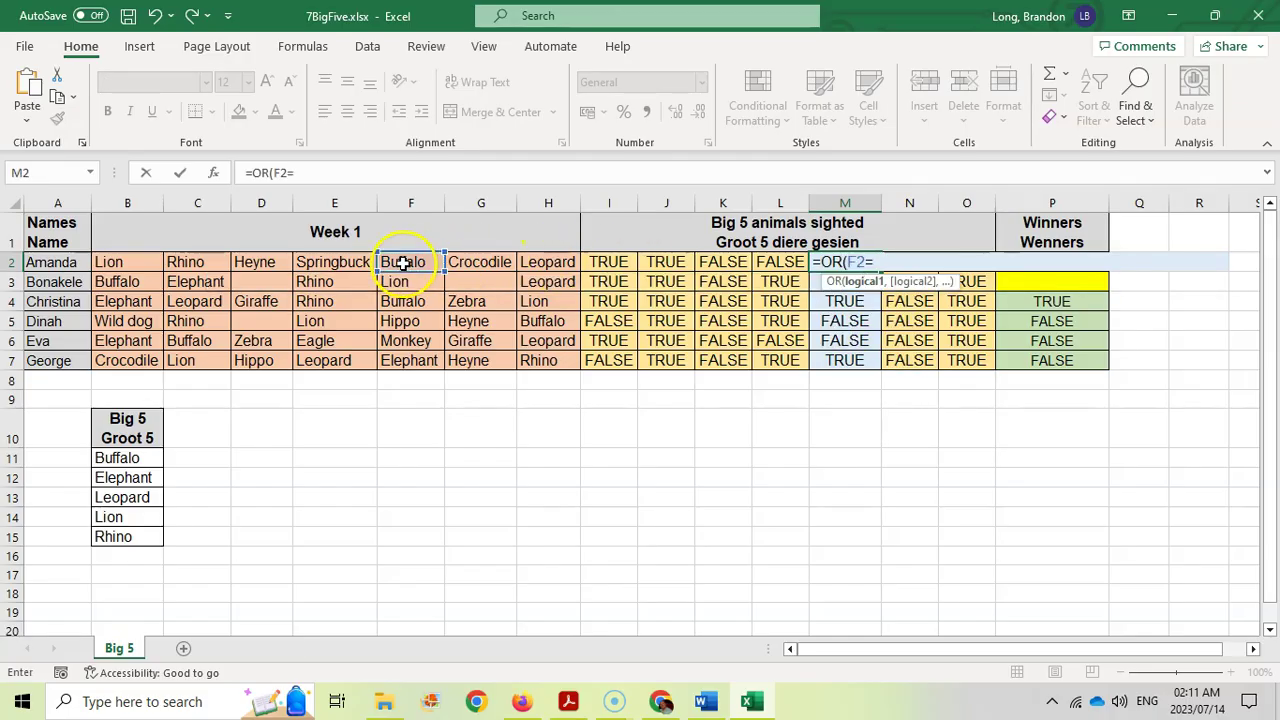
pyautogui.write('=')
pyautogui.moveTo(114, 459); pyautogui.dragTo(122, 538)
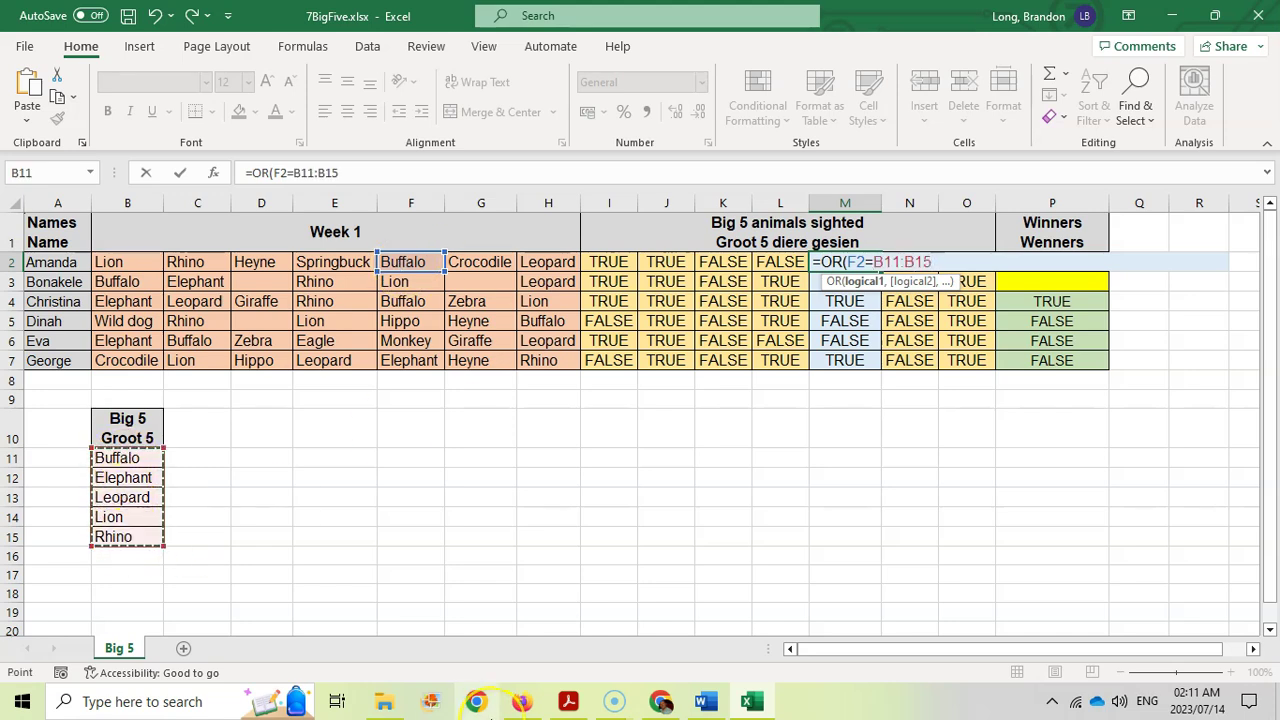
pyautogui.write(')')
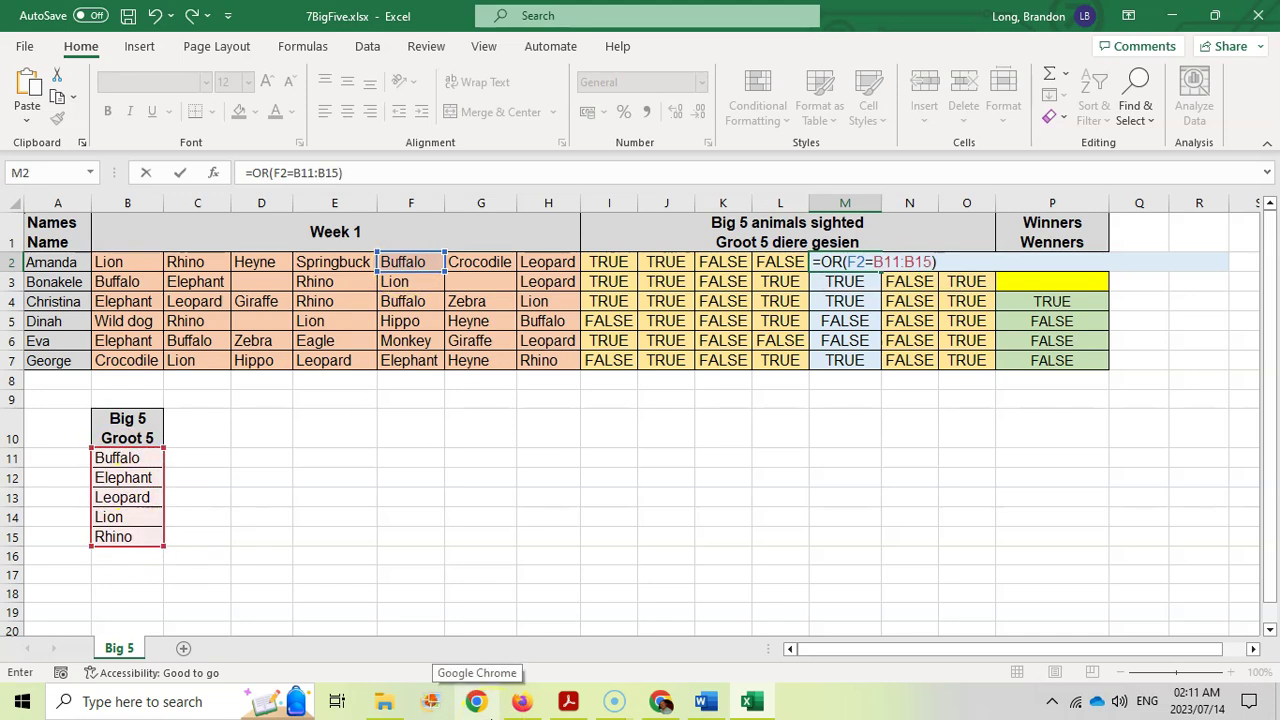
pyautogui.click(304, 173)
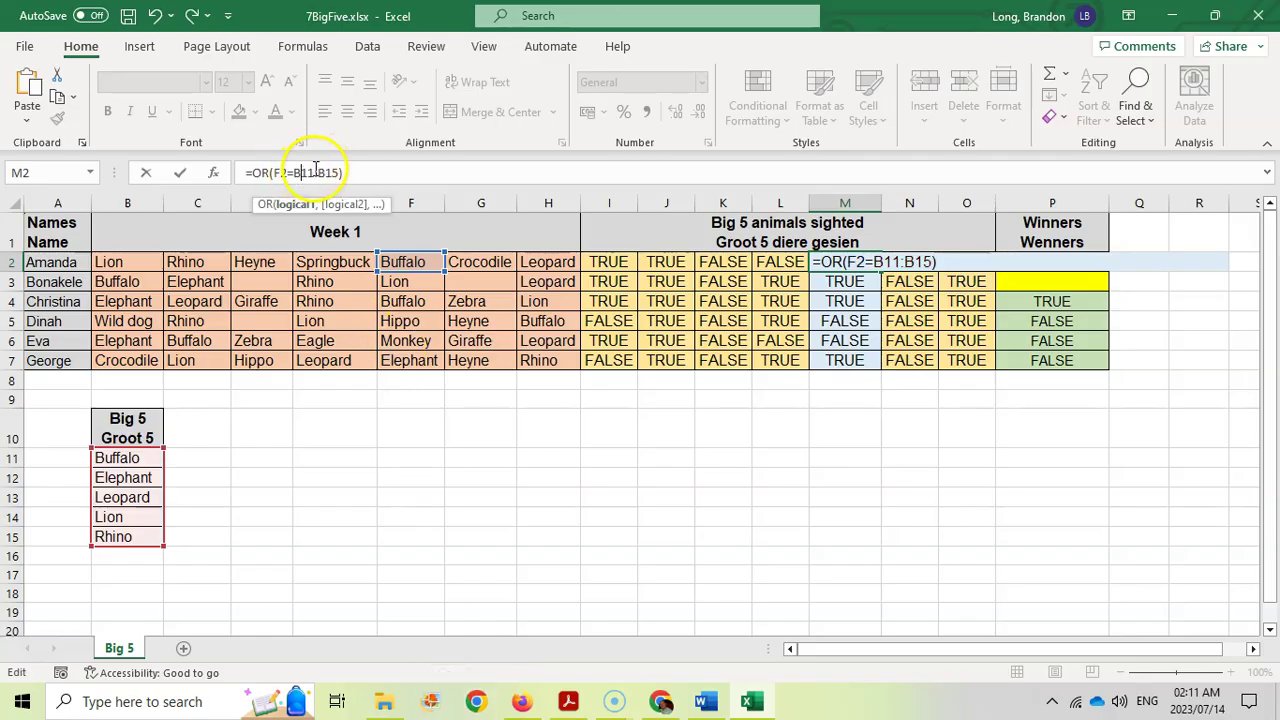
pyautogui.press('F4')
pyautogui.doubleClick(336, 173)
pyautogui.press('F4')
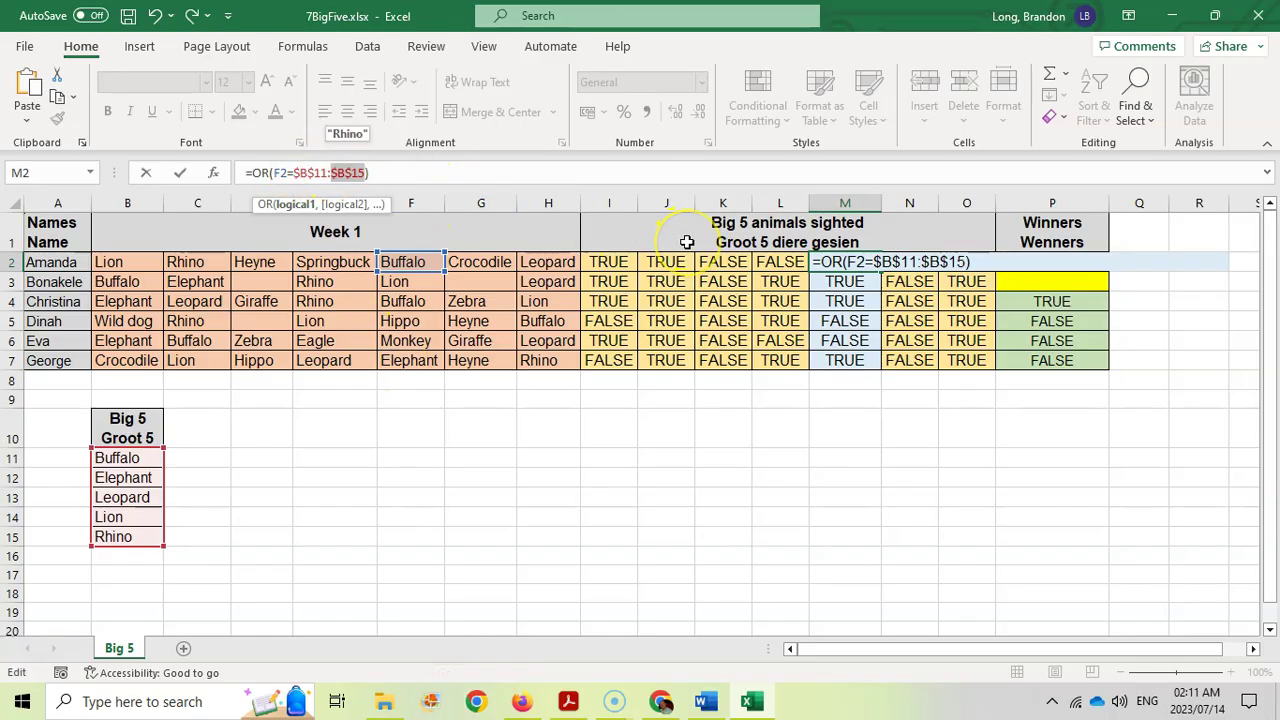
pyautogui.press('Return')
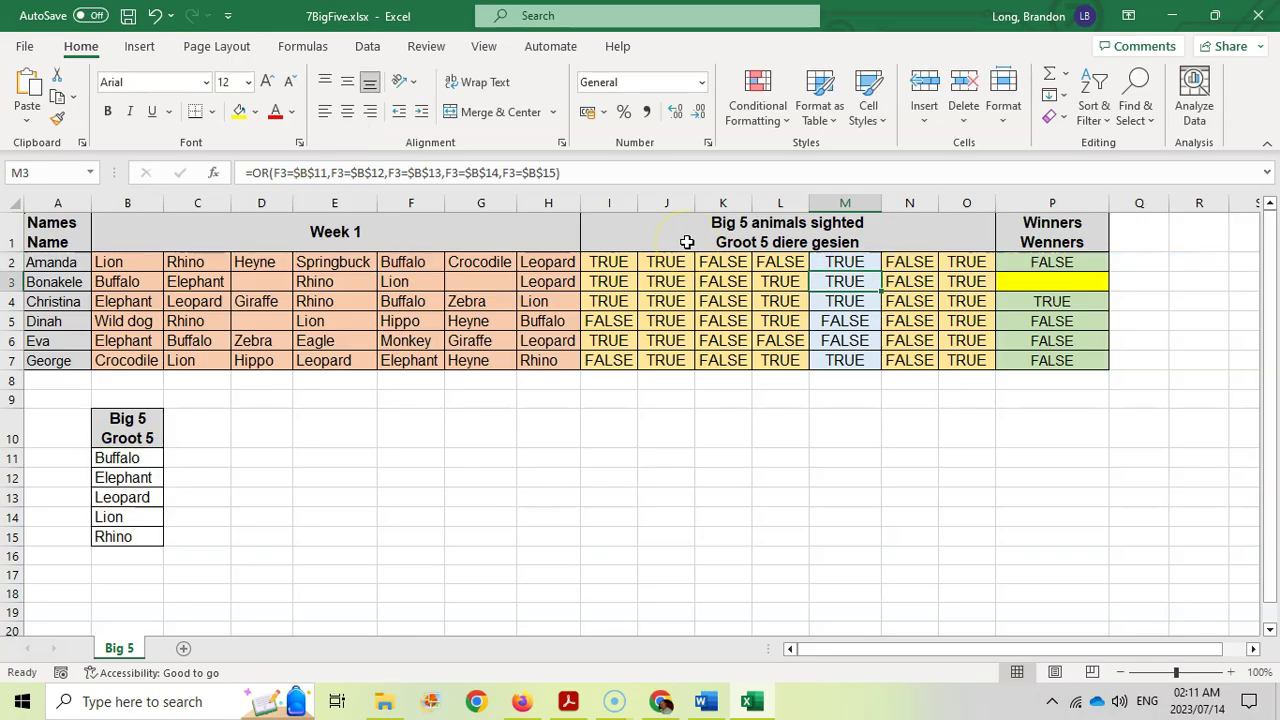
# - Copy the new M2 formula down to M7, giving TRUE, TRUE, TRUE, FALSE, FALSE, TRUE
pyautogui.click(849, 261)
pyautogui.moveTo(880, 271); pyautogui.dragTo(863, 371)
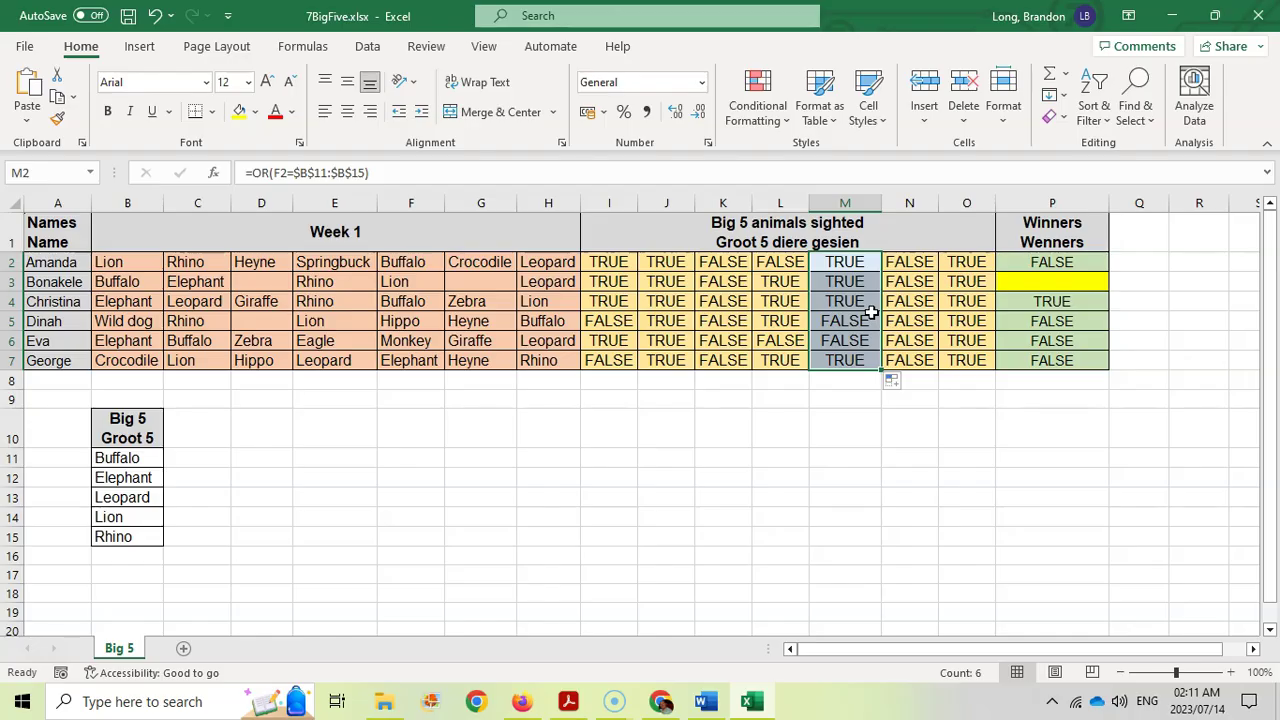
pyautogui.click(848, 263)
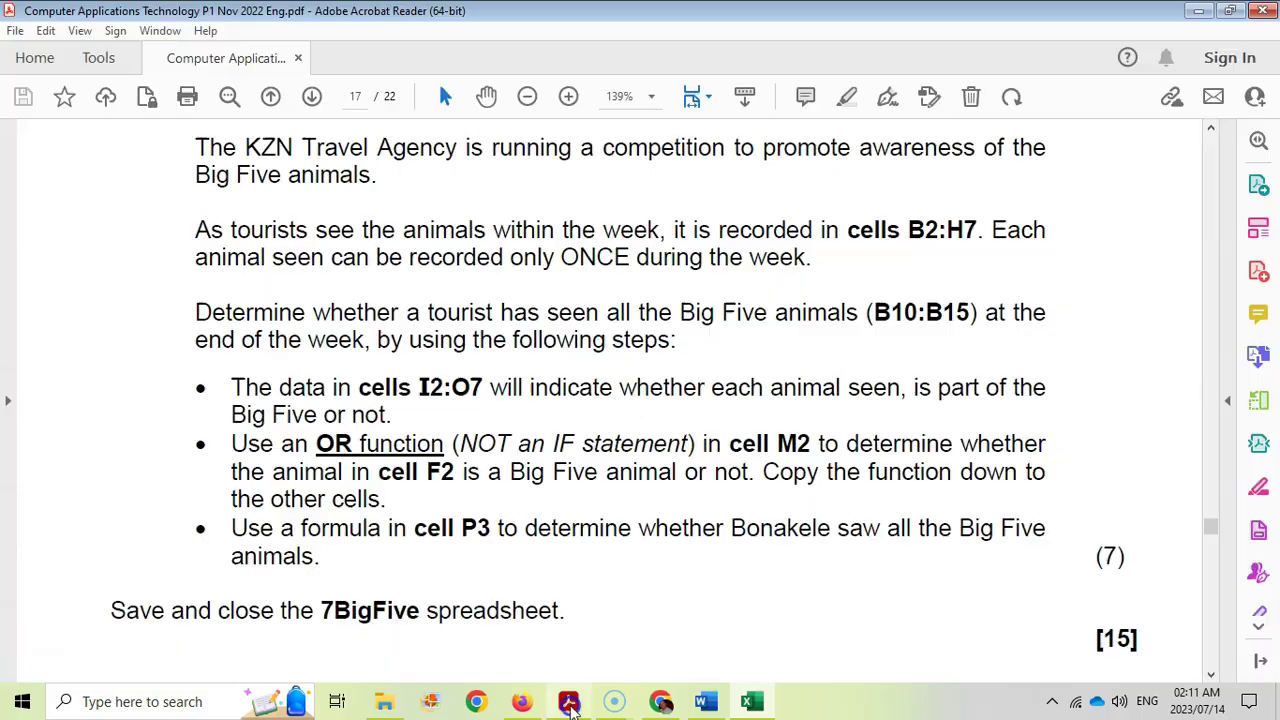
pyautogui.click(568, 701)
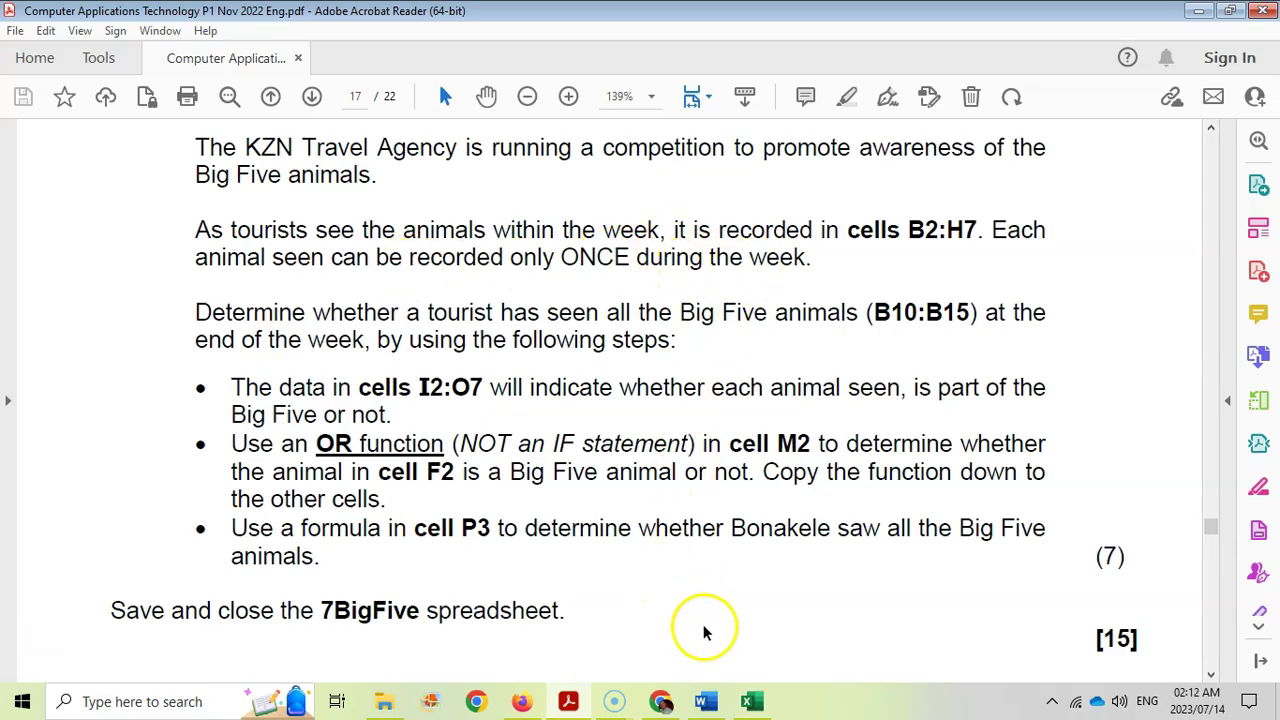
pyautogui.click(752, 703)
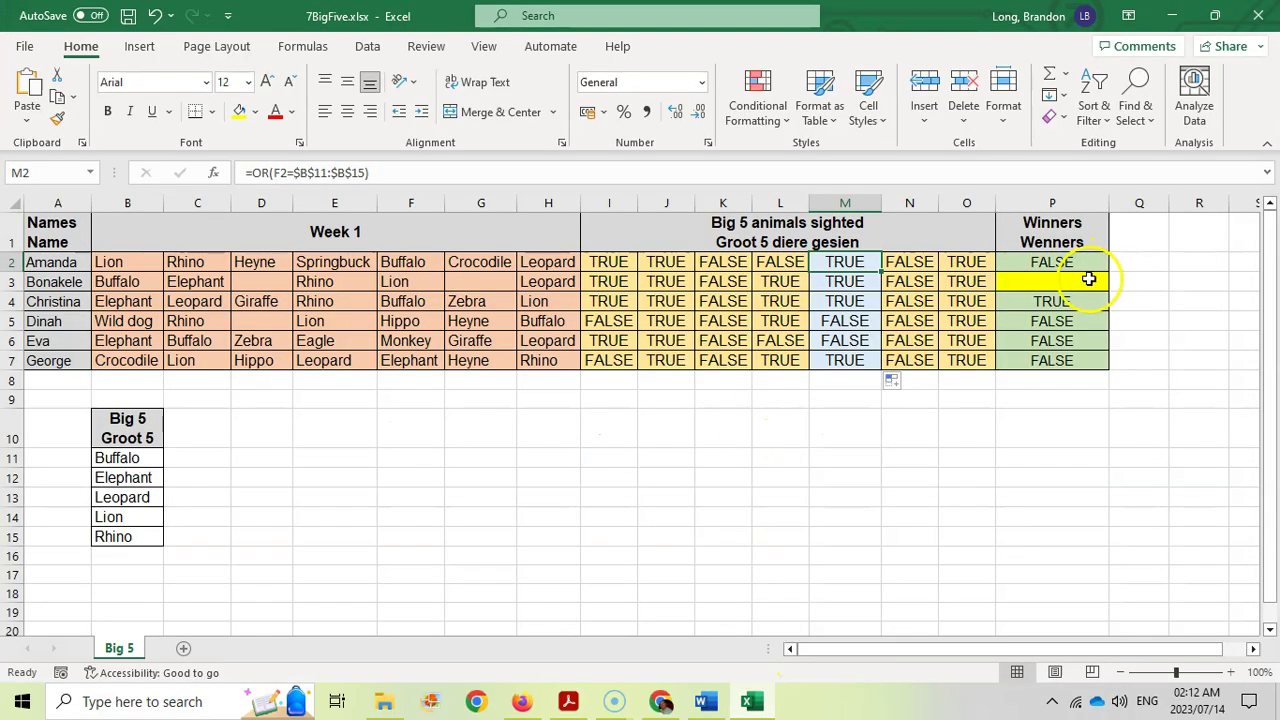
pyautogui.click(1089, 281)
pyautogui.click(40, 282)
pyautogui.click(1058, 280)
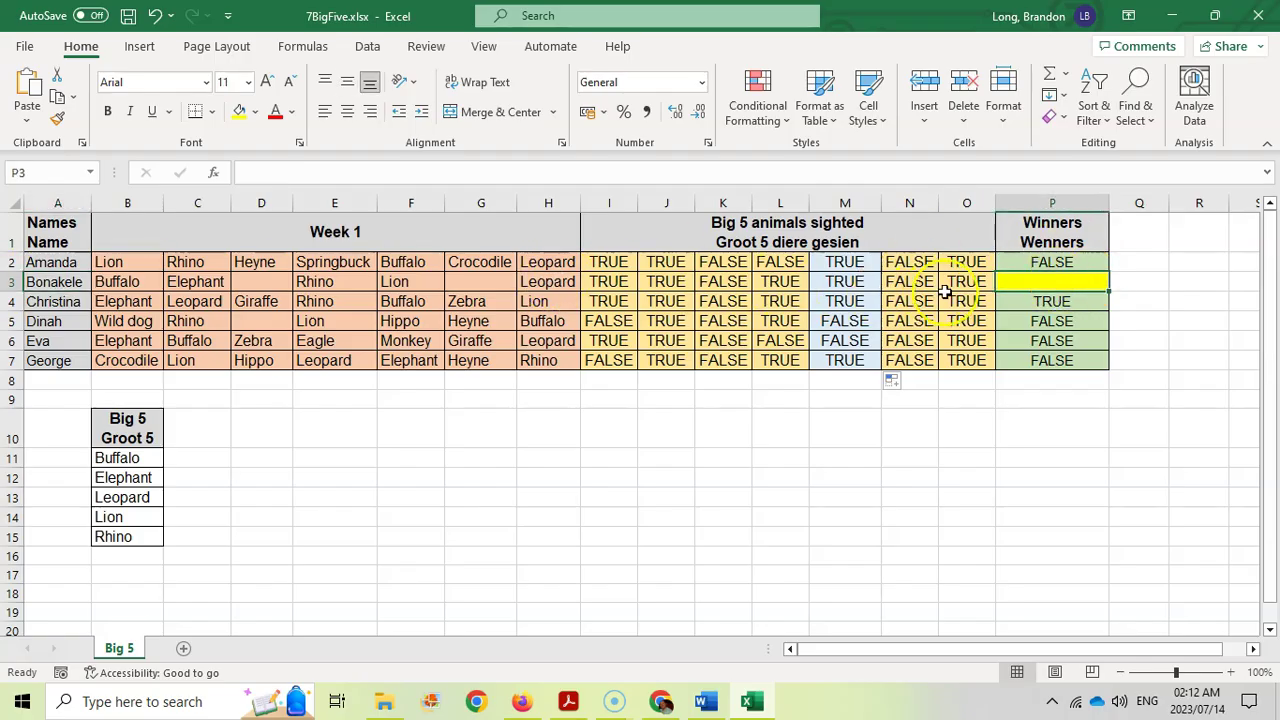
pyautogui.click(1043, 302)
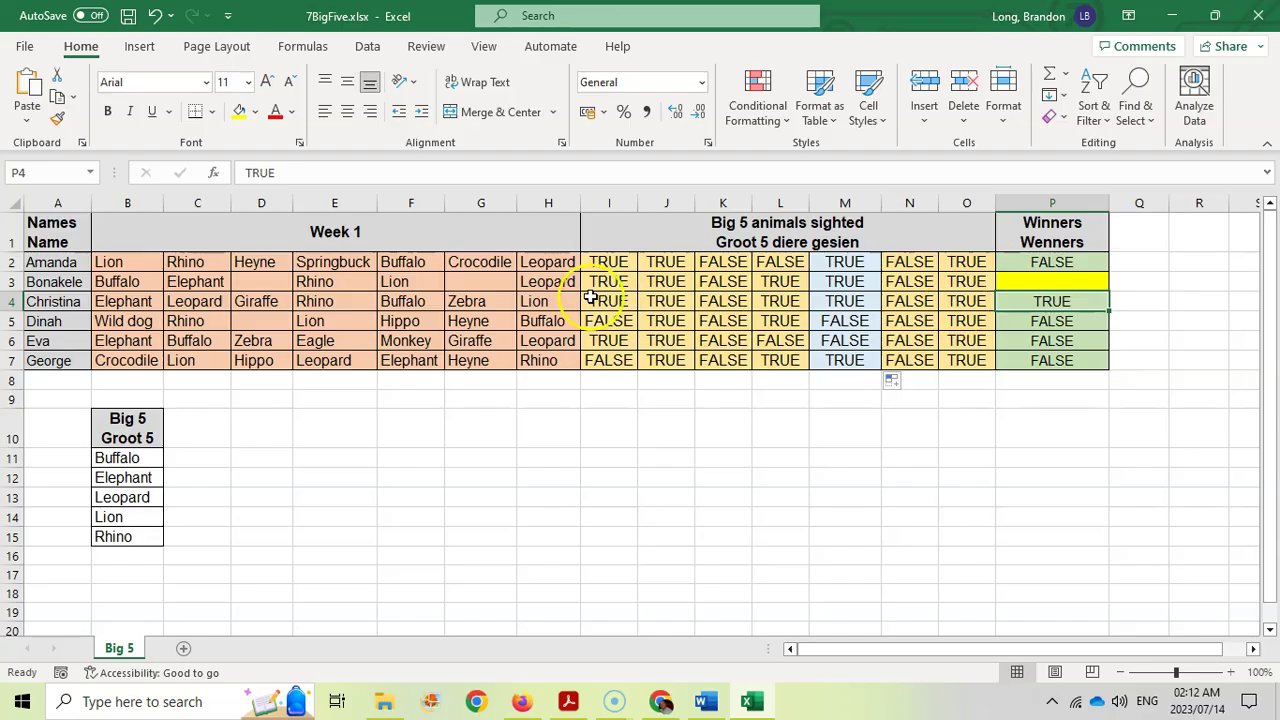
pyautogui.click(123, 298)
pyautogui.click(203, 302)
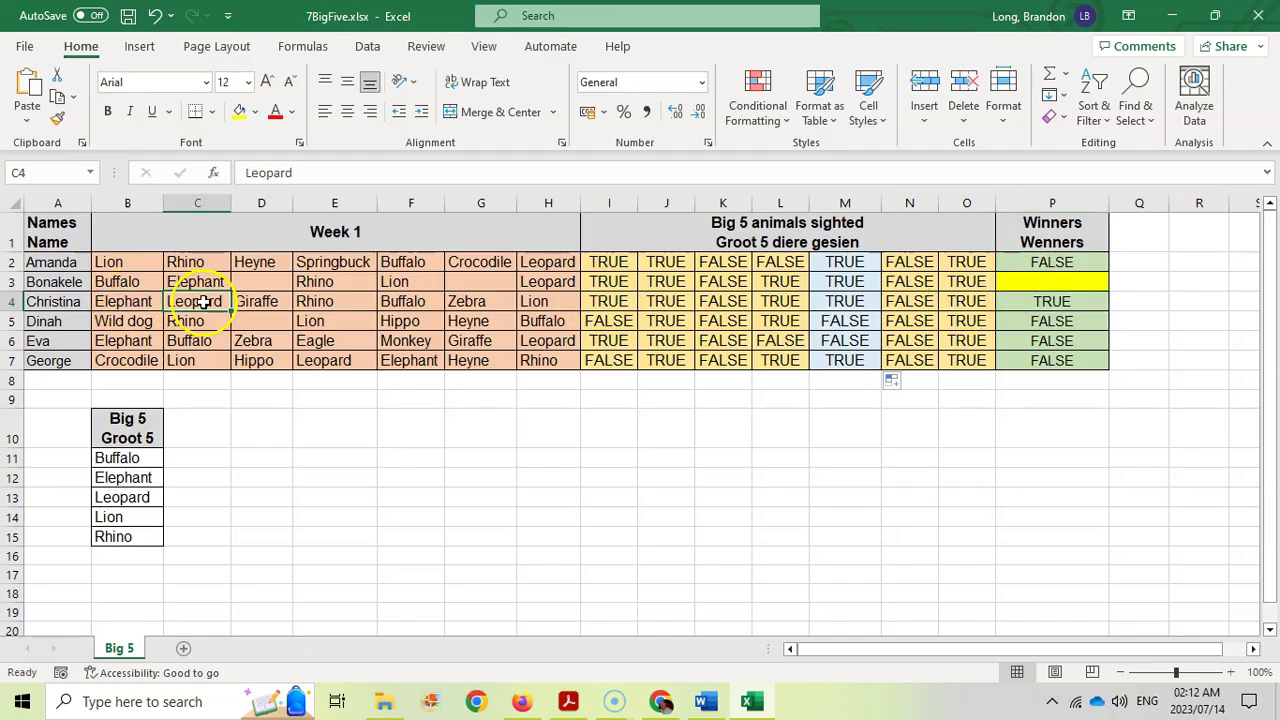
pyautogui.click(316, 300)
pyautogui.click(409, 299)
pyautogui.click(537, 300)
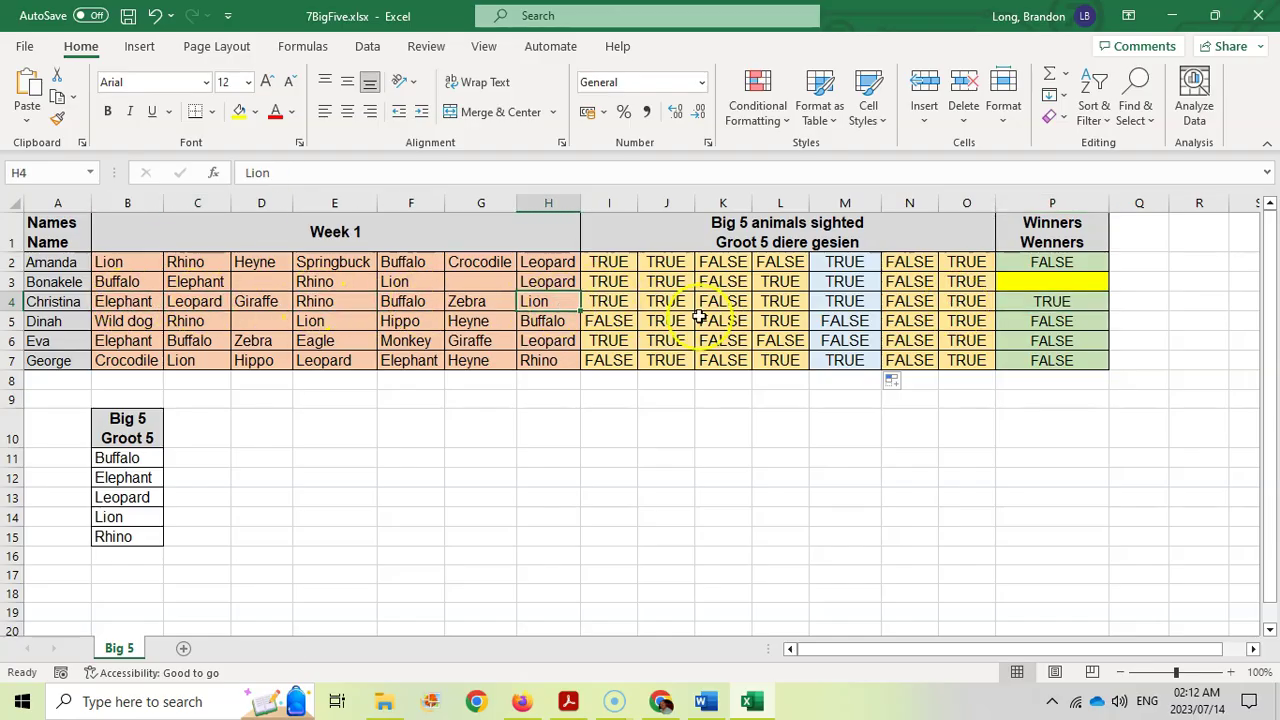
pyautogui.click(1043, 301)
pyautogui.click(114, 261)
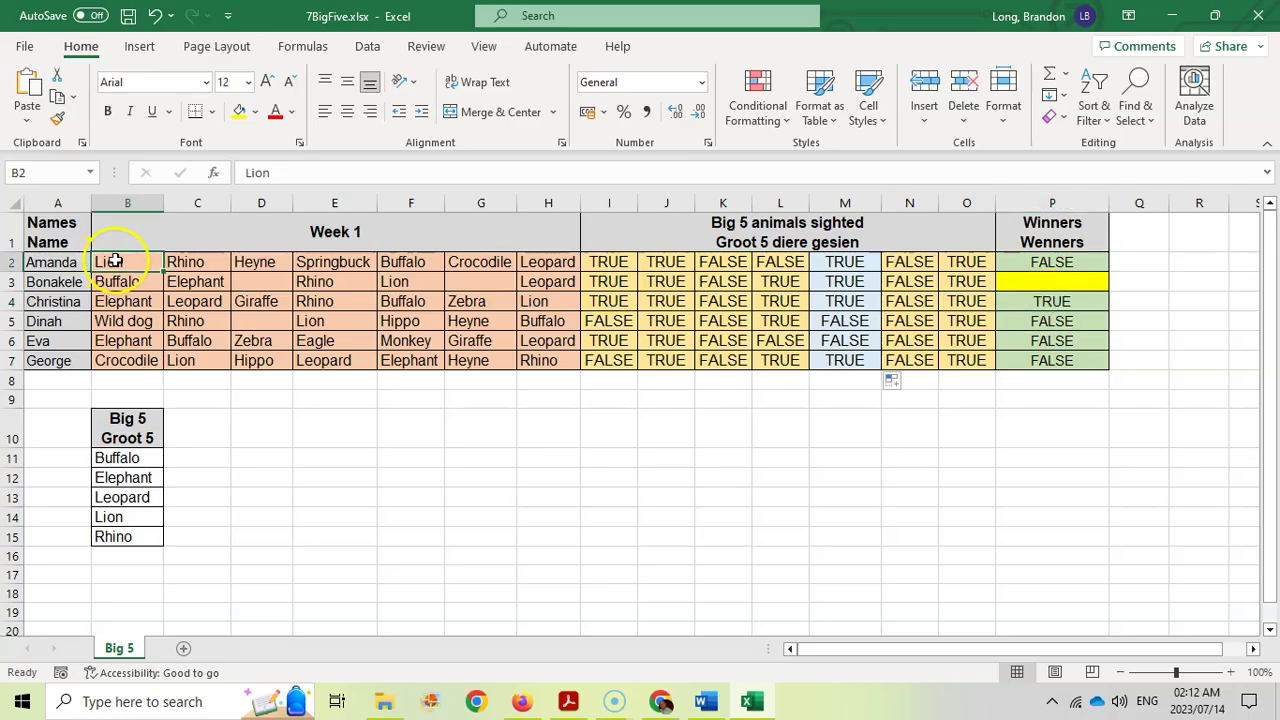
pyautogui.click(210, 263)
pyautogui.click(425, 262)
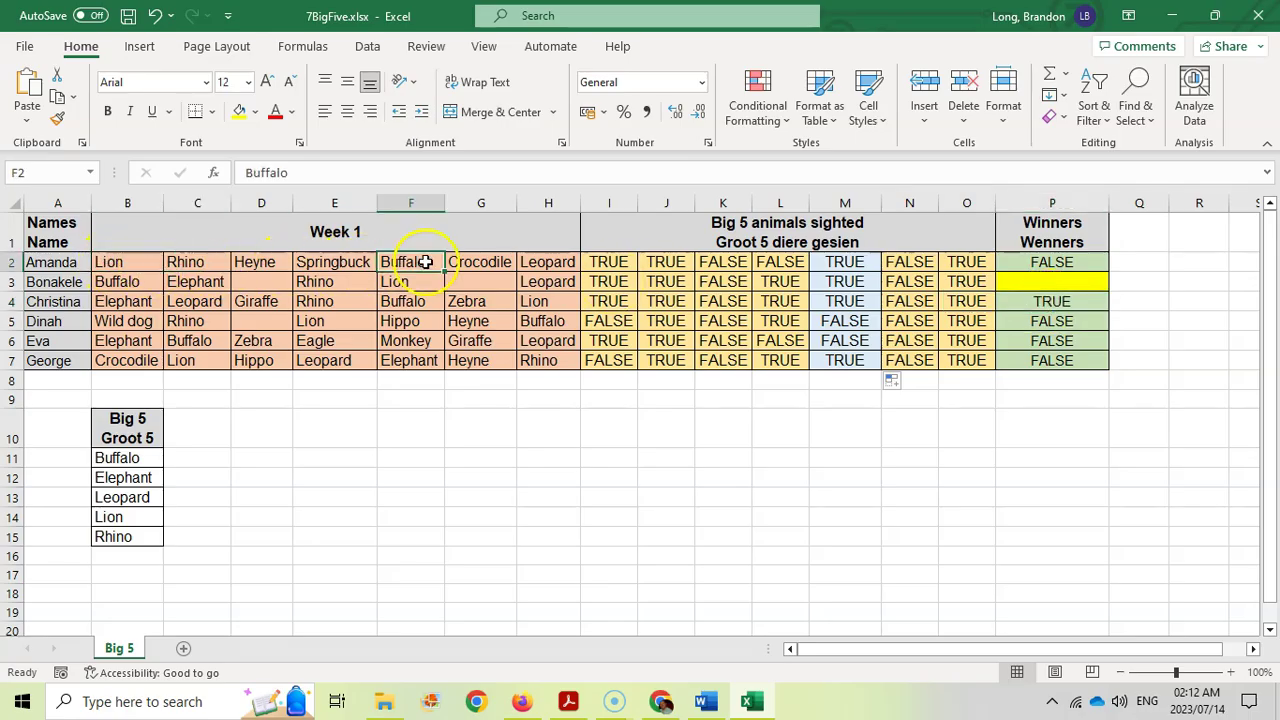
pyautogui.click(548, 263)
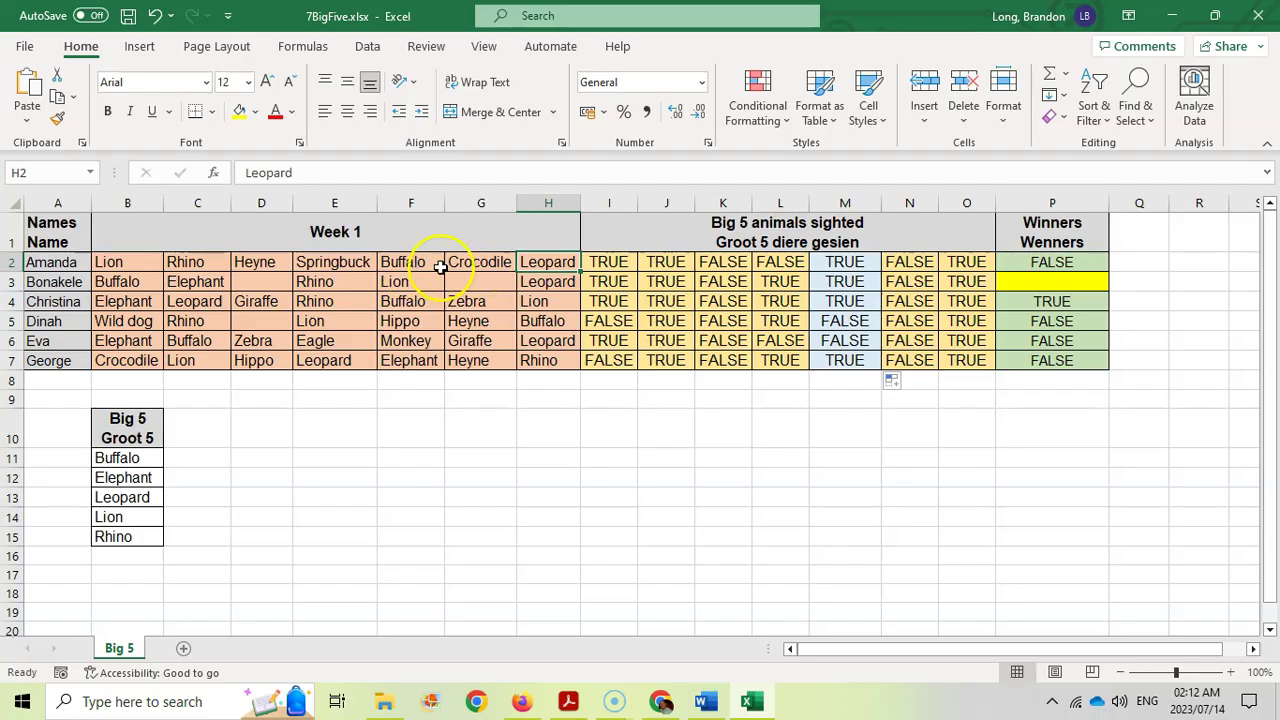
pyautogui.click(1063, 262)
pyautogui.click(1032, 289)
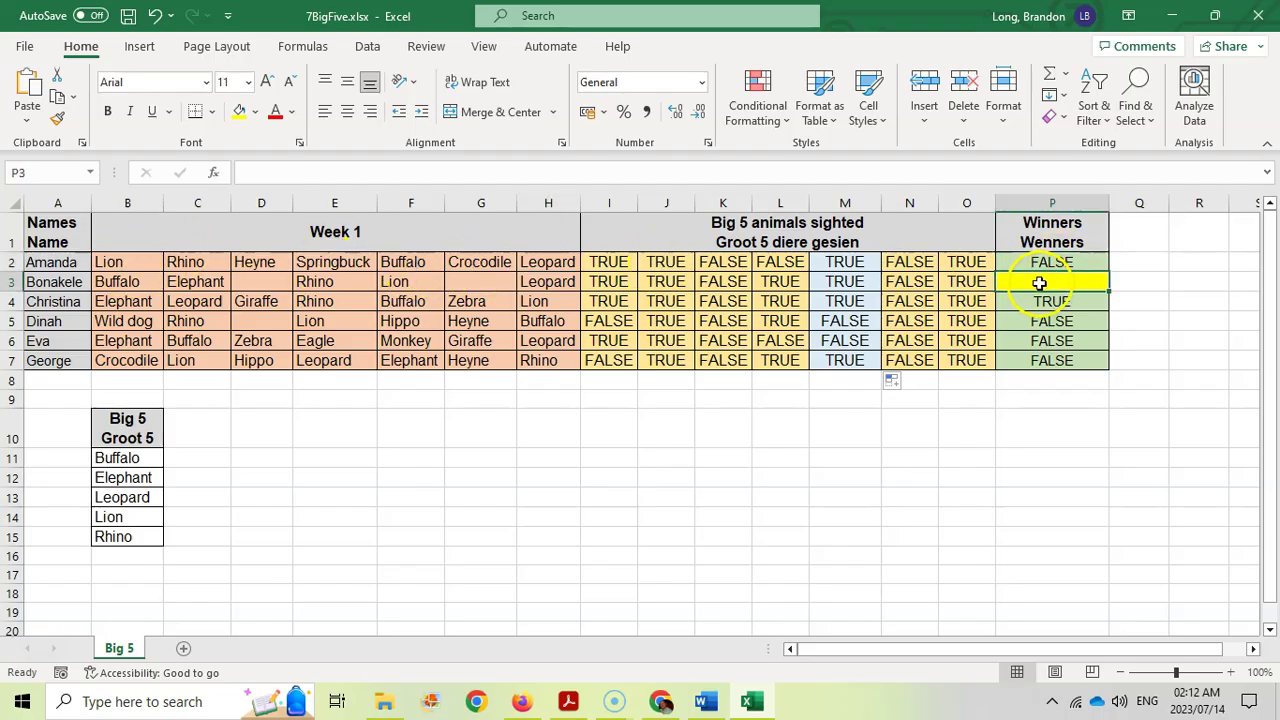
pyautogui.moveTo(604, 261); pyautogui.dragTo(962, 358)
pyautogui.click(611, 259)
pyautogui.click(663, 263)
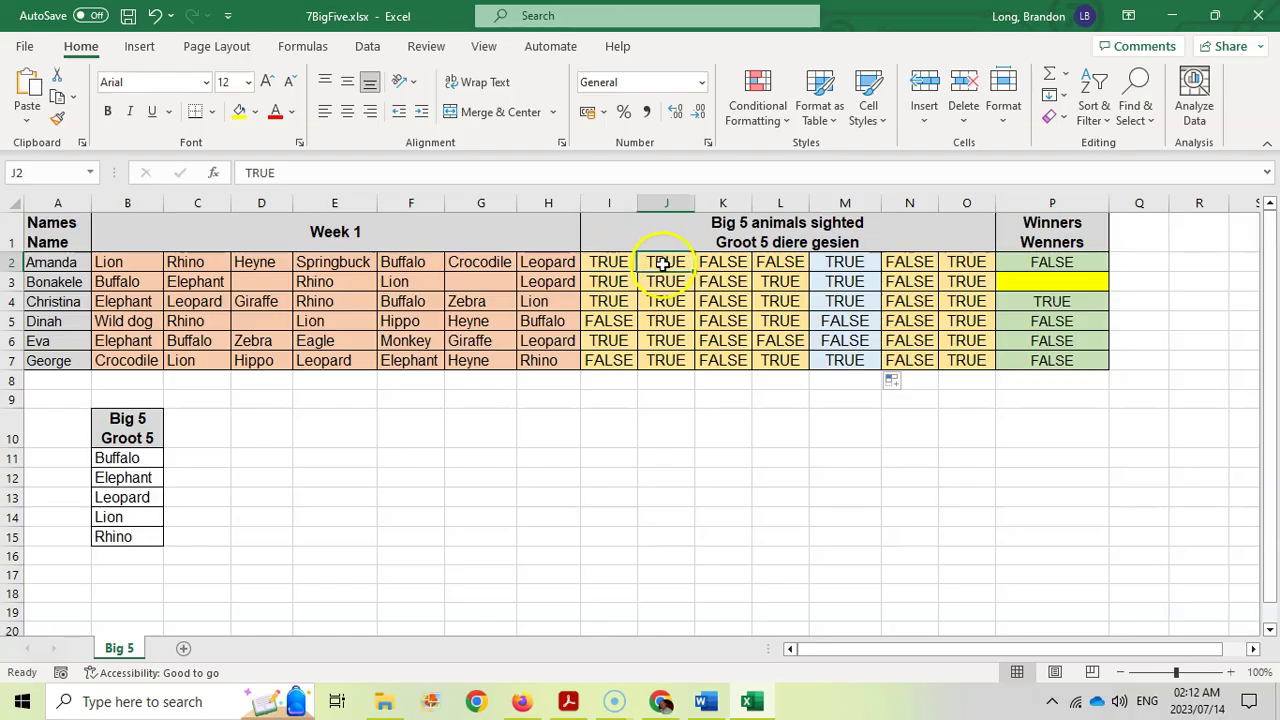
pyautogui.click(860, 263)
pyautogui.click(970, 263)
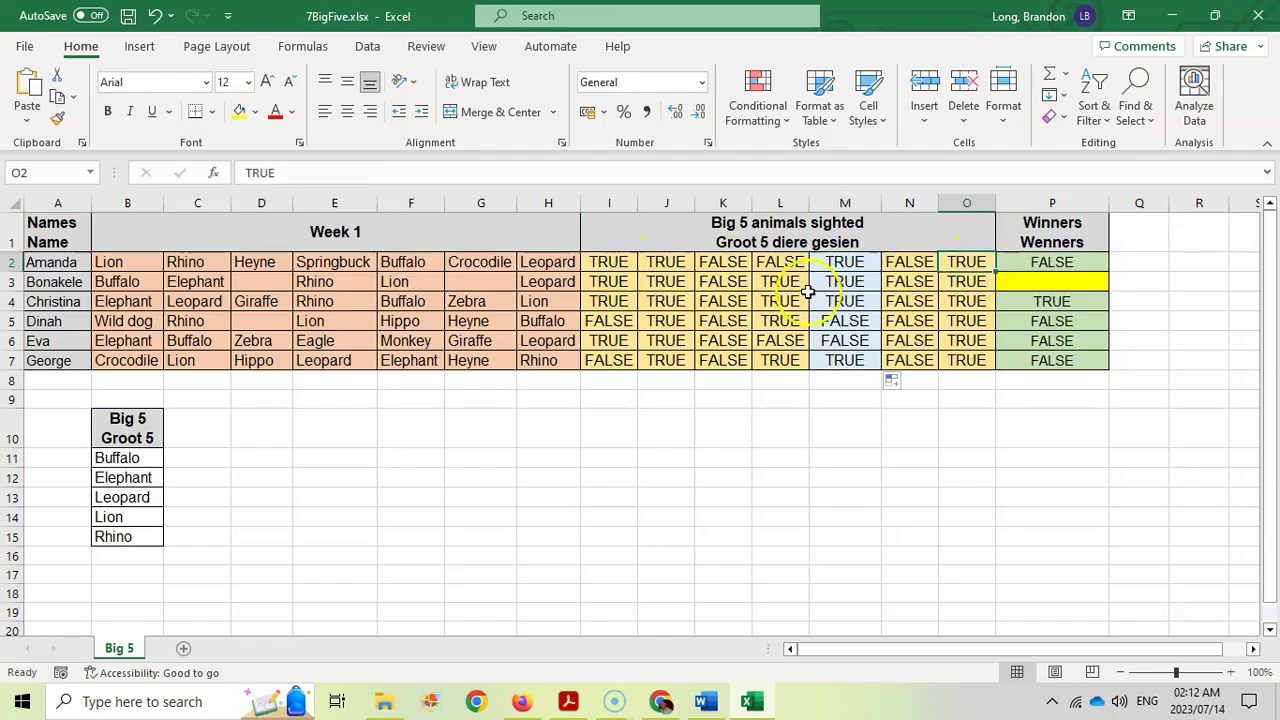
pyautogui.click(612, 283)
pyautogui.click(115, 281)
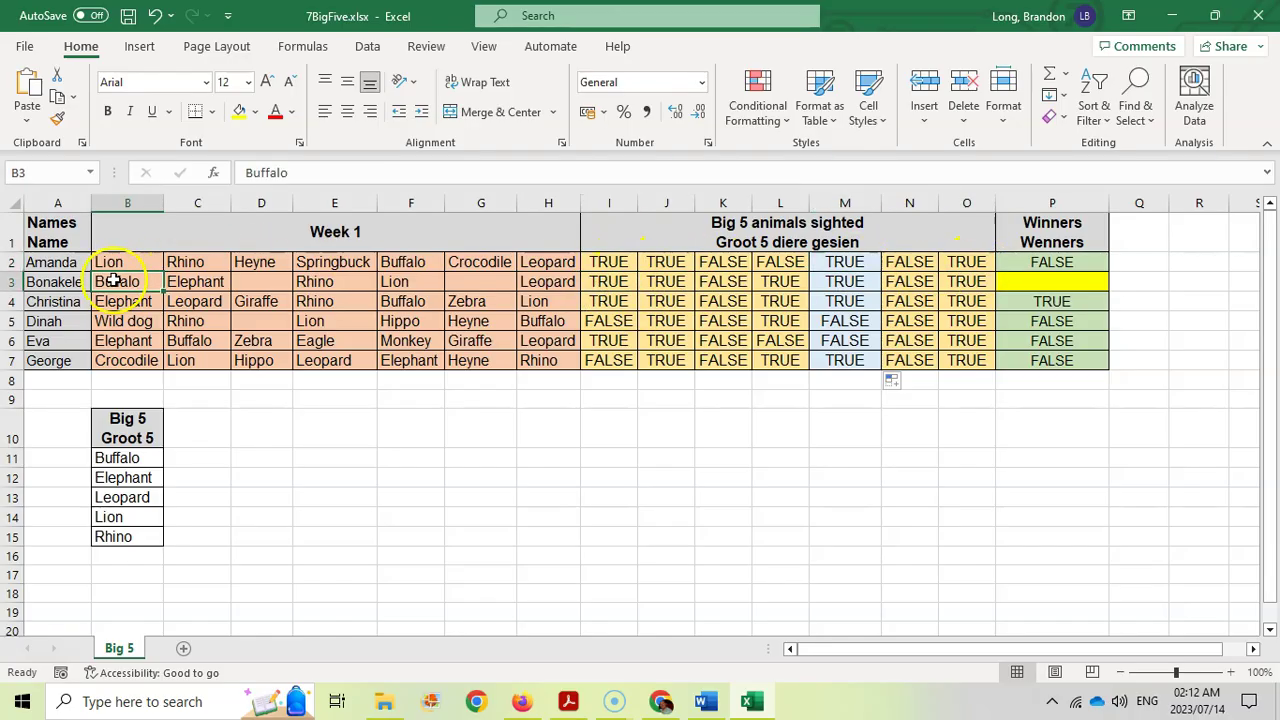
pyautogui.moveTo(612, 262); pyautogui.dragTo(971, 363)
pyautogui.moveTo(982, 281); pyautogui.dragTo(610, 281)
pyautogui.click(1046, 300)
pyautogui.click(969, 302)
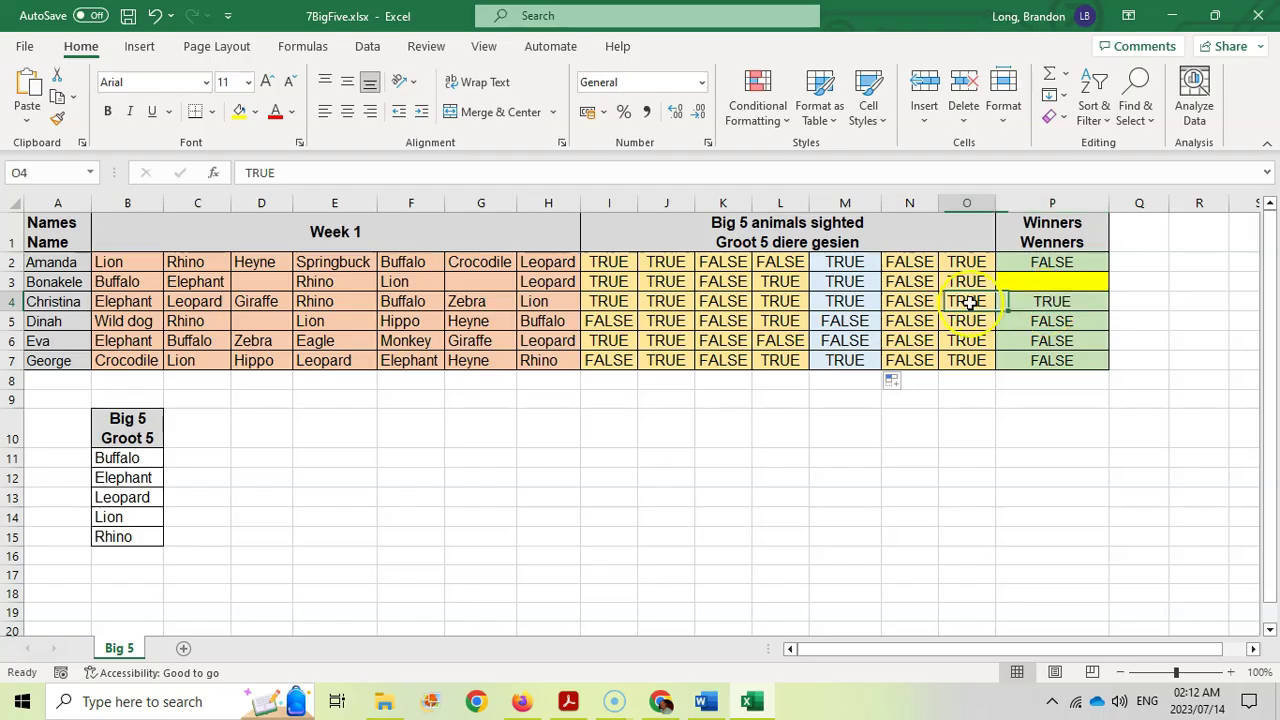
pyautogui.click(858, 301)
pyautogui.click(771, 301)
pyautogui.click(666, 300)
pyautogui.click(600, 300)
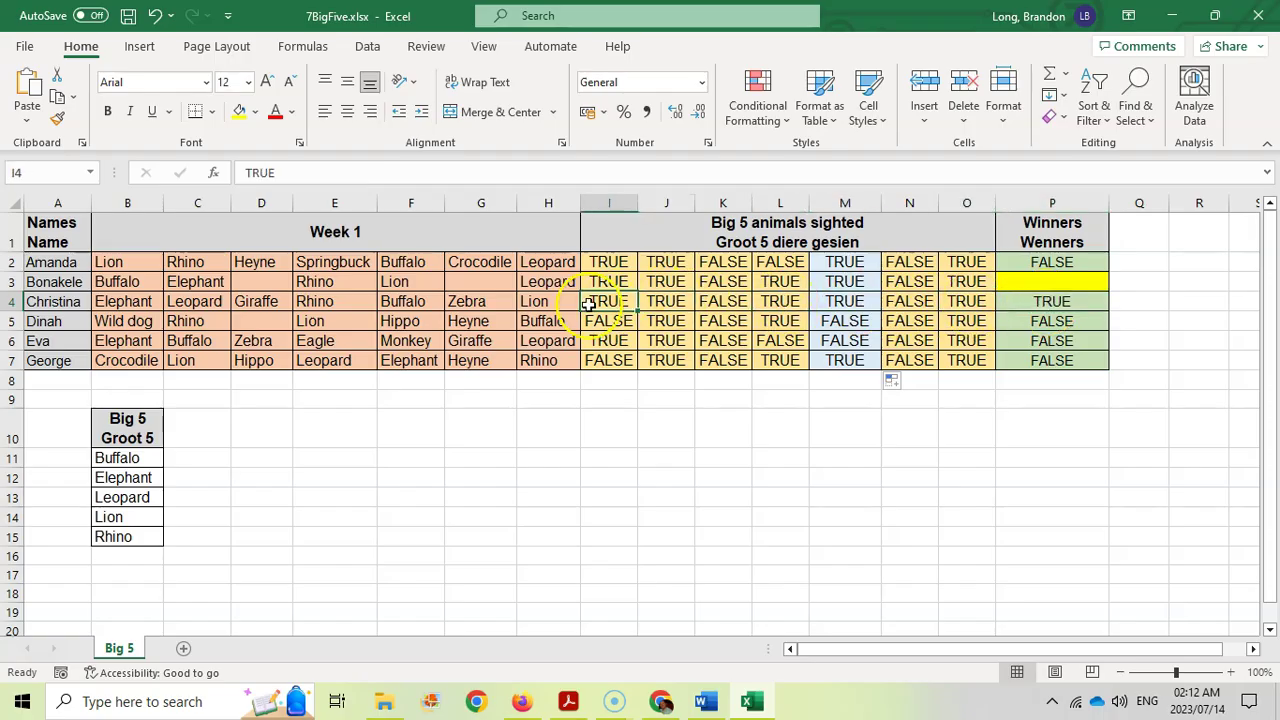
# - Enter =COUNTIF(I3:O3,"TRUE") in P3 to count Bonakele's TRUE results, giving 5
pyautogui.click(1082, 282)
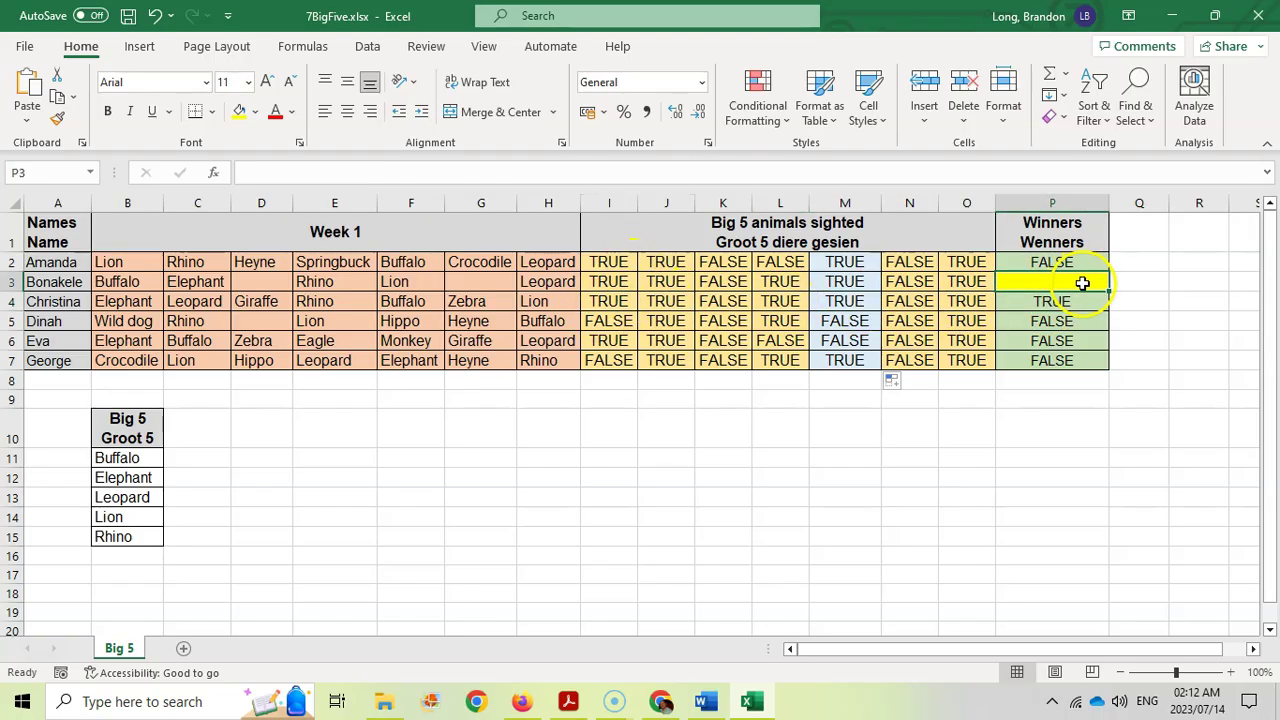
pyautogui.write('=C')
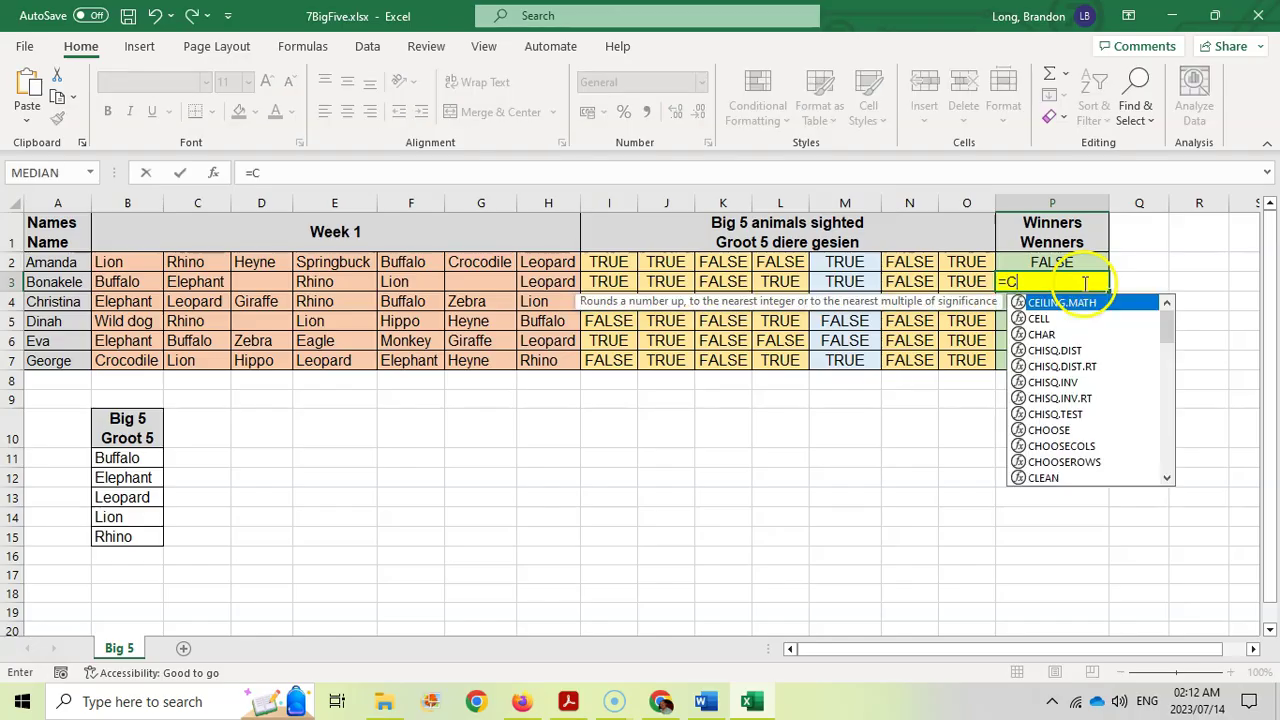
pyautogui.write('OUNTIF')
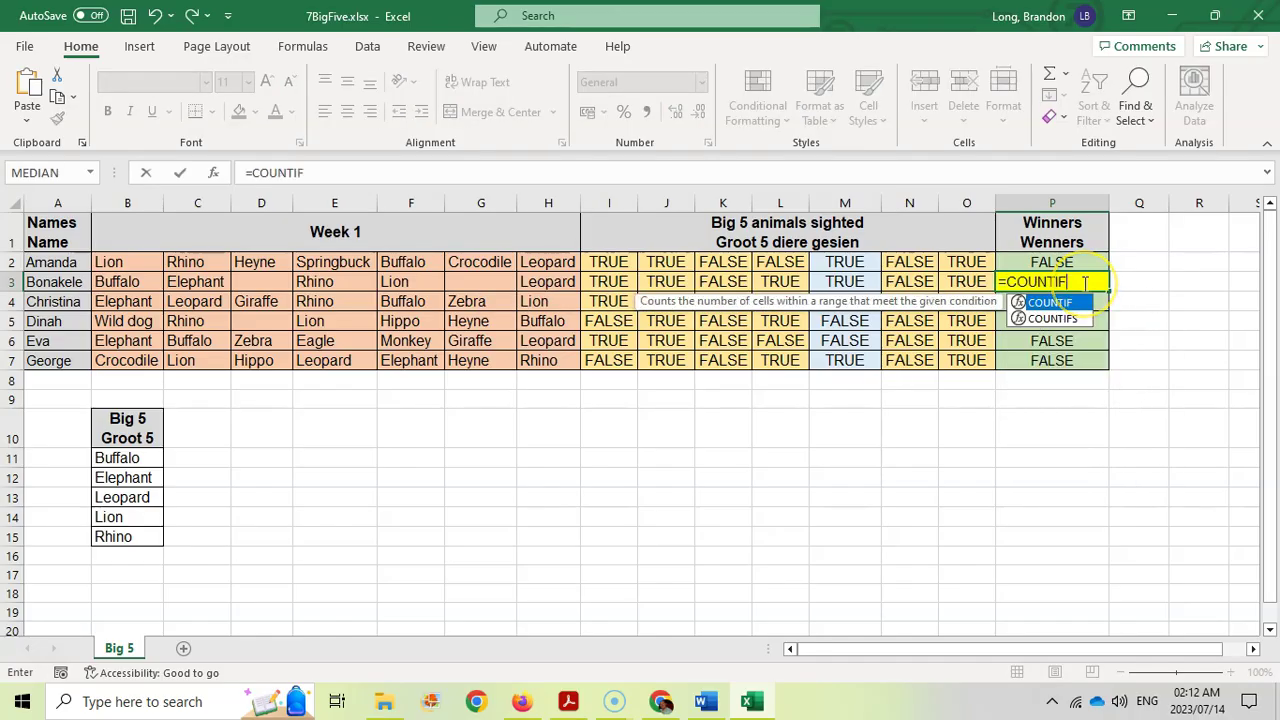
pyautogui.write('(')
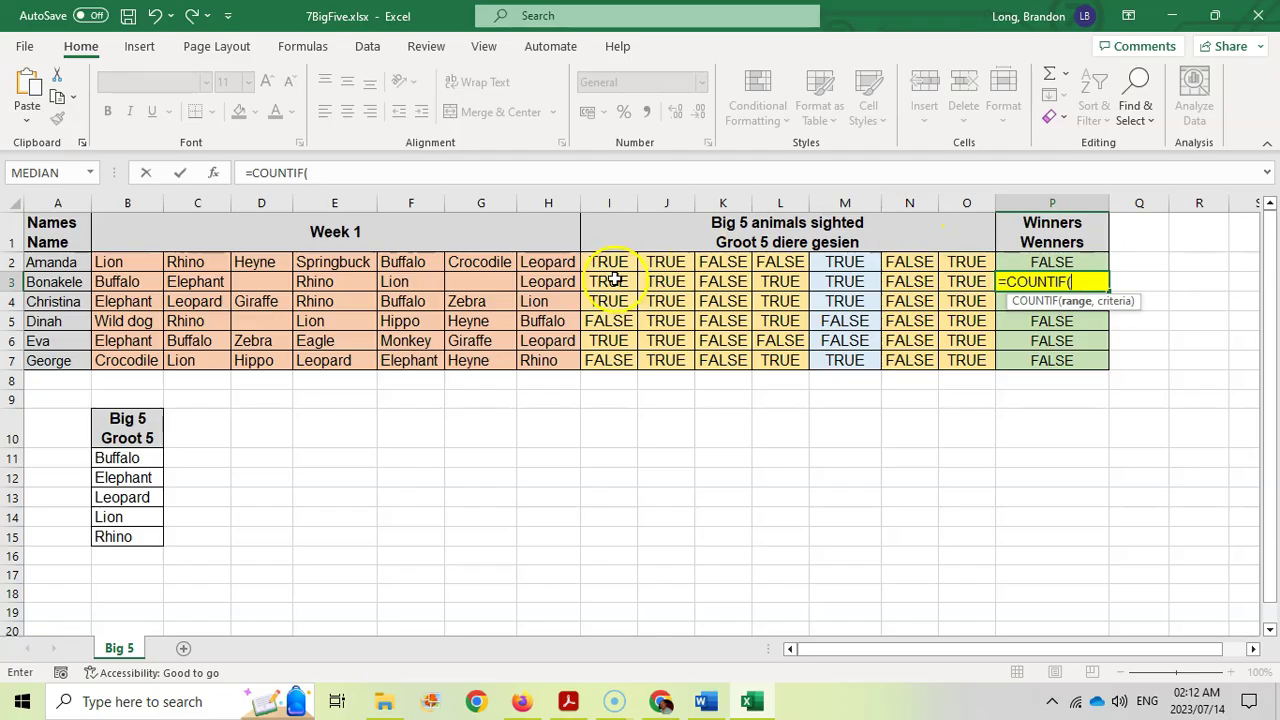
pyautogui.moveTo(610, 282); pyautogui.dragTo(966, 281)
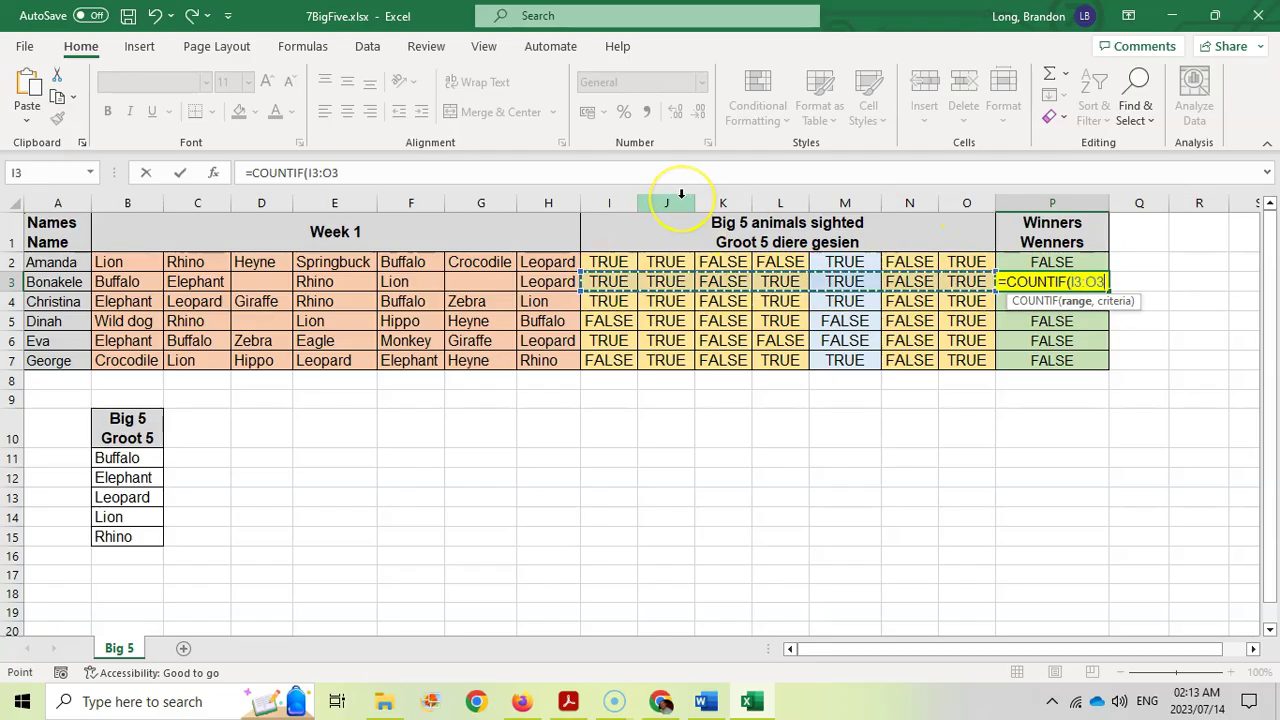
pyautogui.write(',"T')
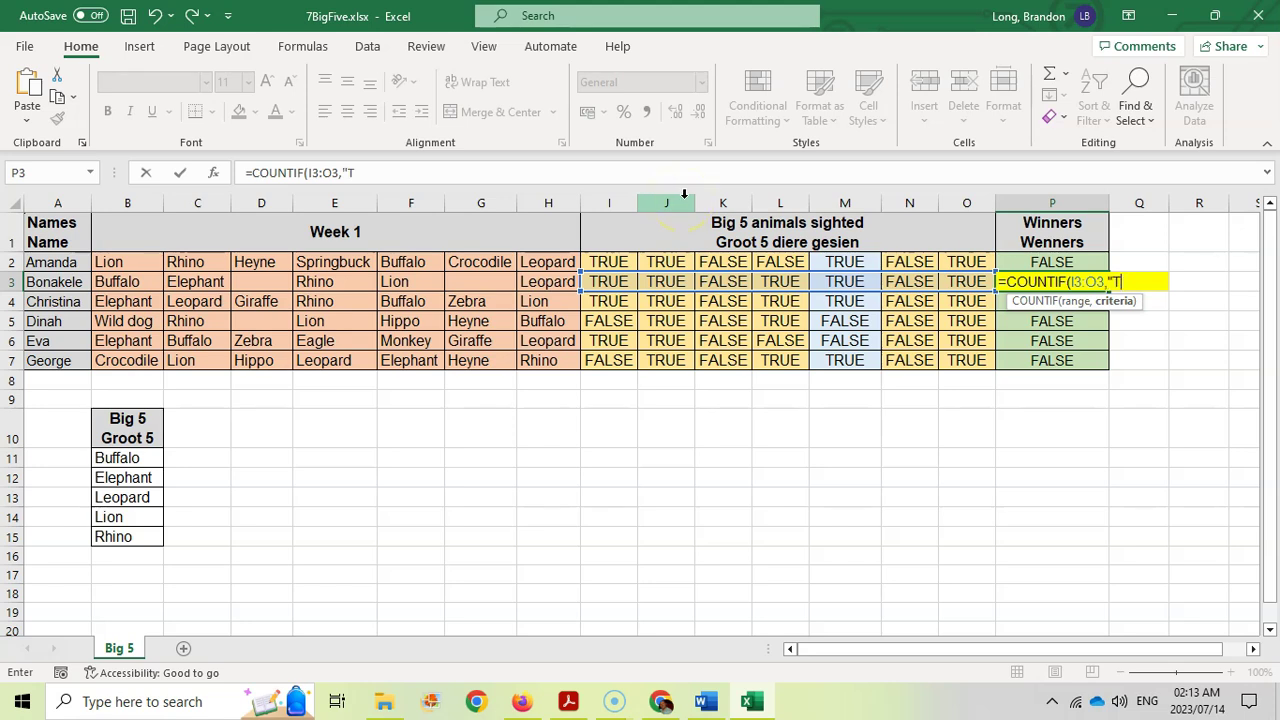
pyautogui.write('RUE")')
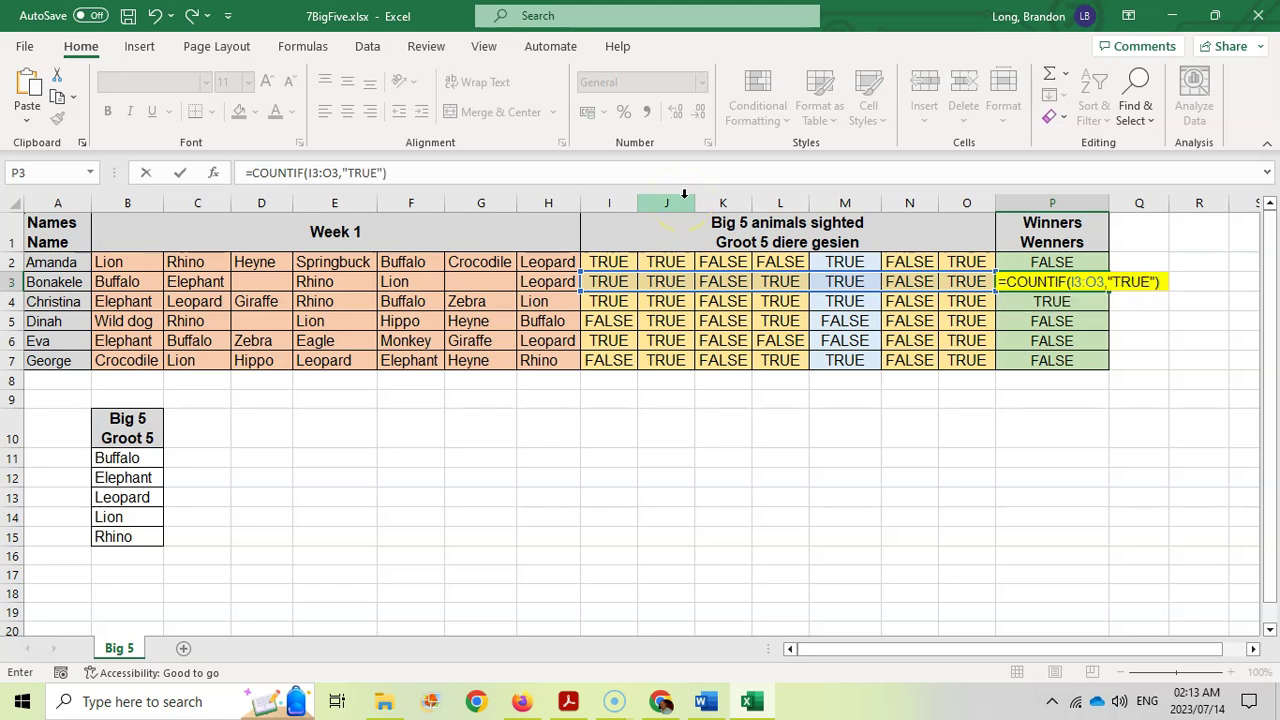
pyautogui.press('Return')
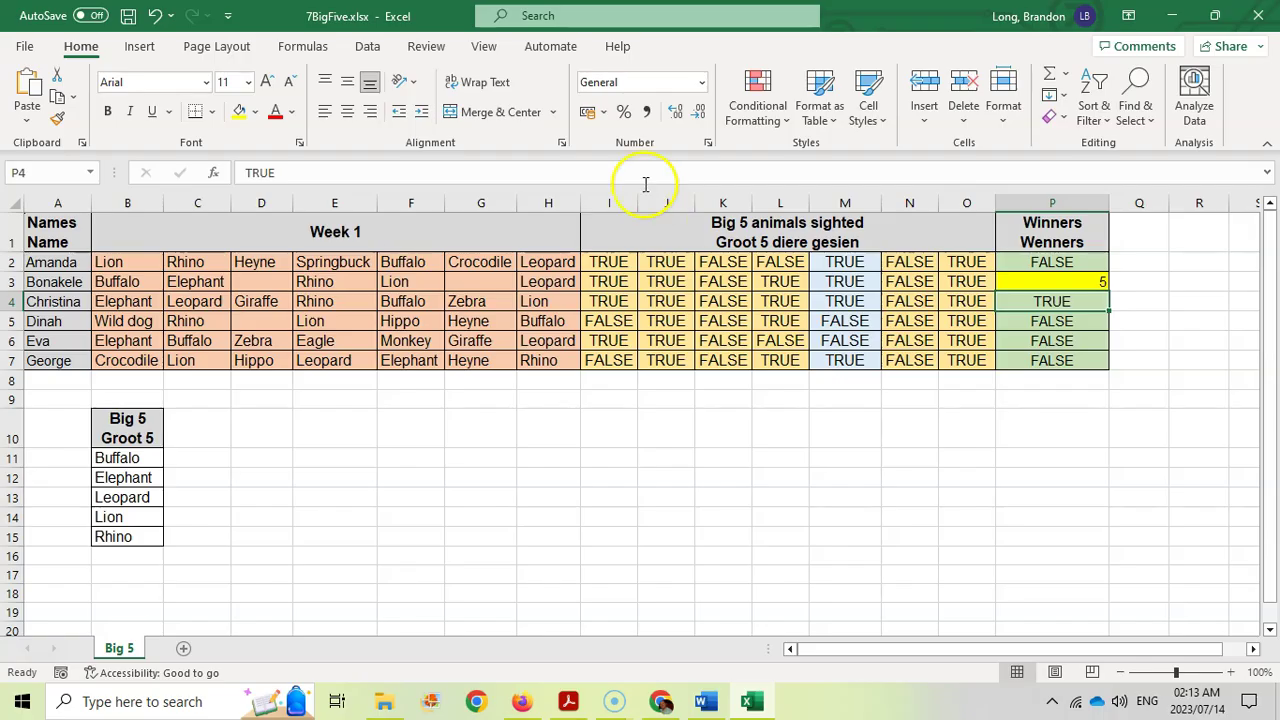
pyautogui.click(1040, 281)
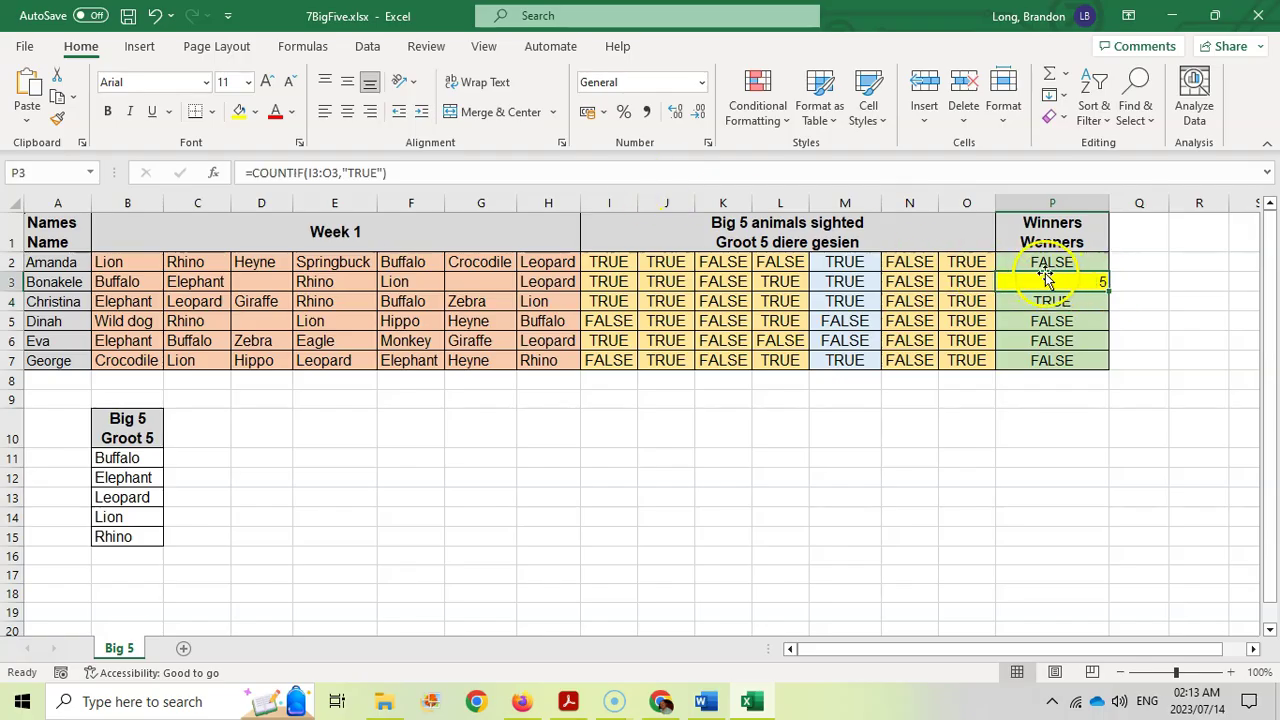
# - Wrap the P3 count in an IF that tests whether it equals 5, returning TRUE or FALSE
pyautogui.click(255, 173)
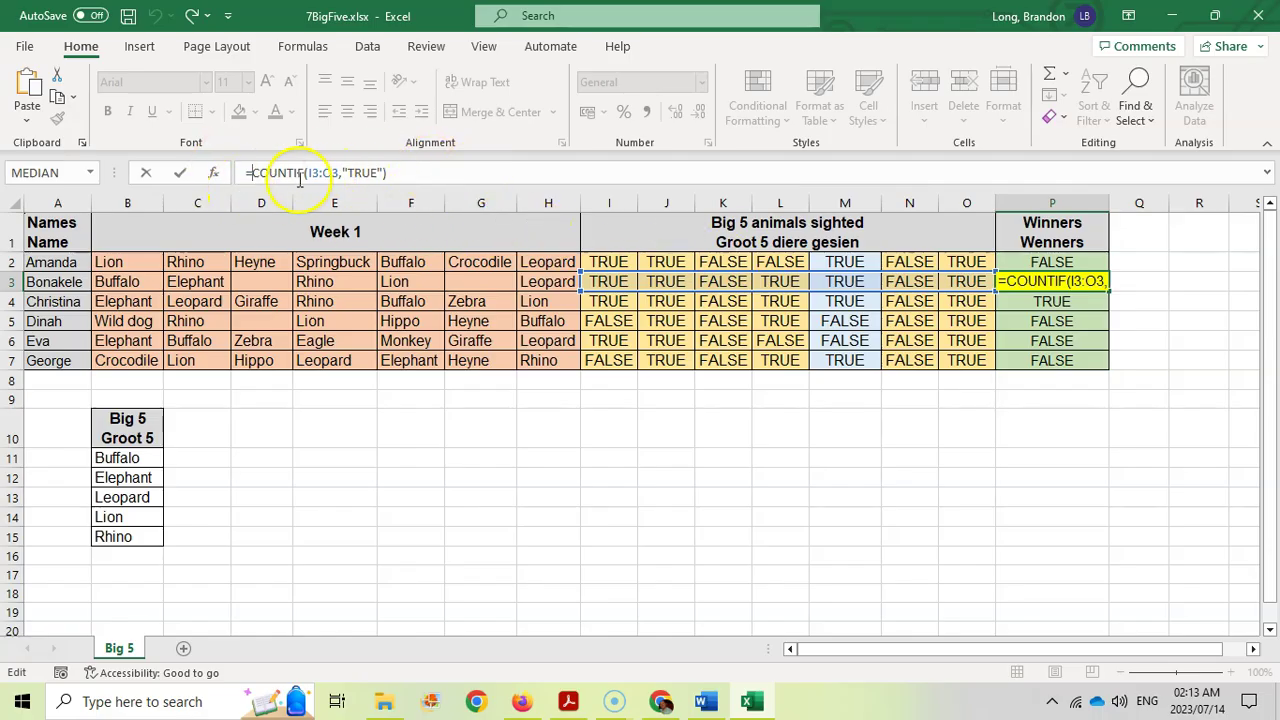
pyautogui.write('IF(')
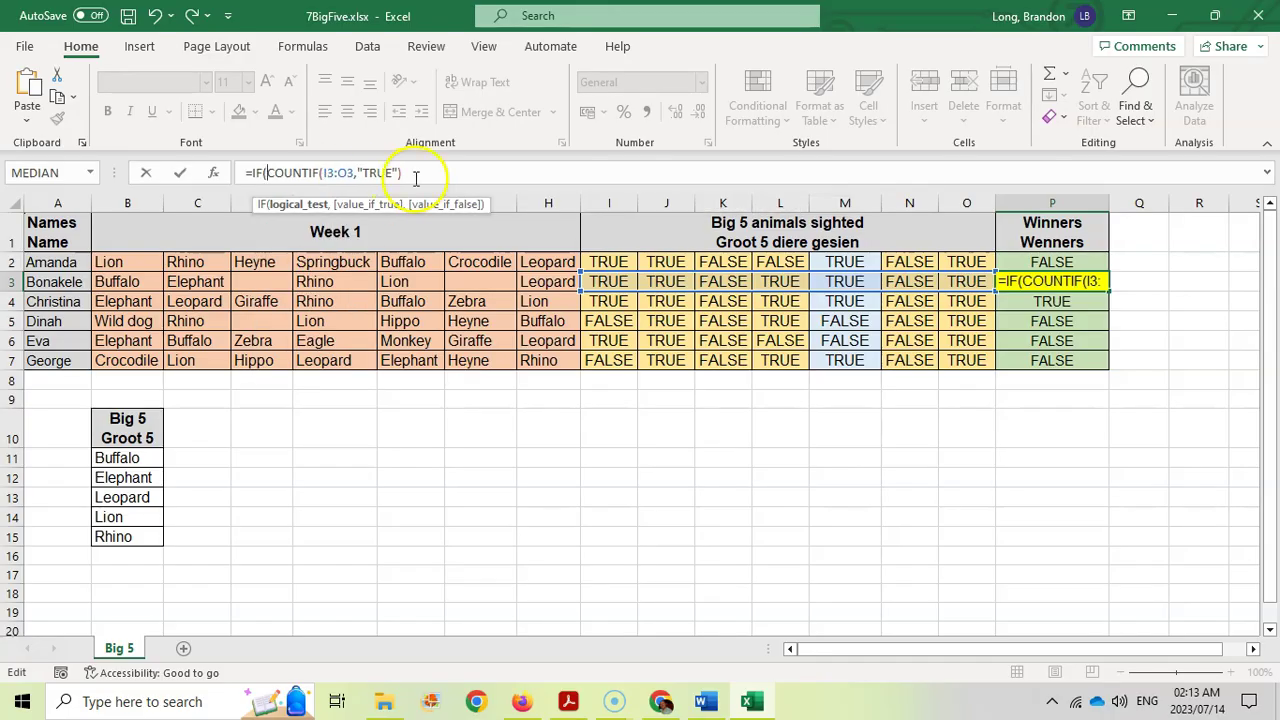
pyautogui.click(423, 176)
pyautogui.write('=5,')
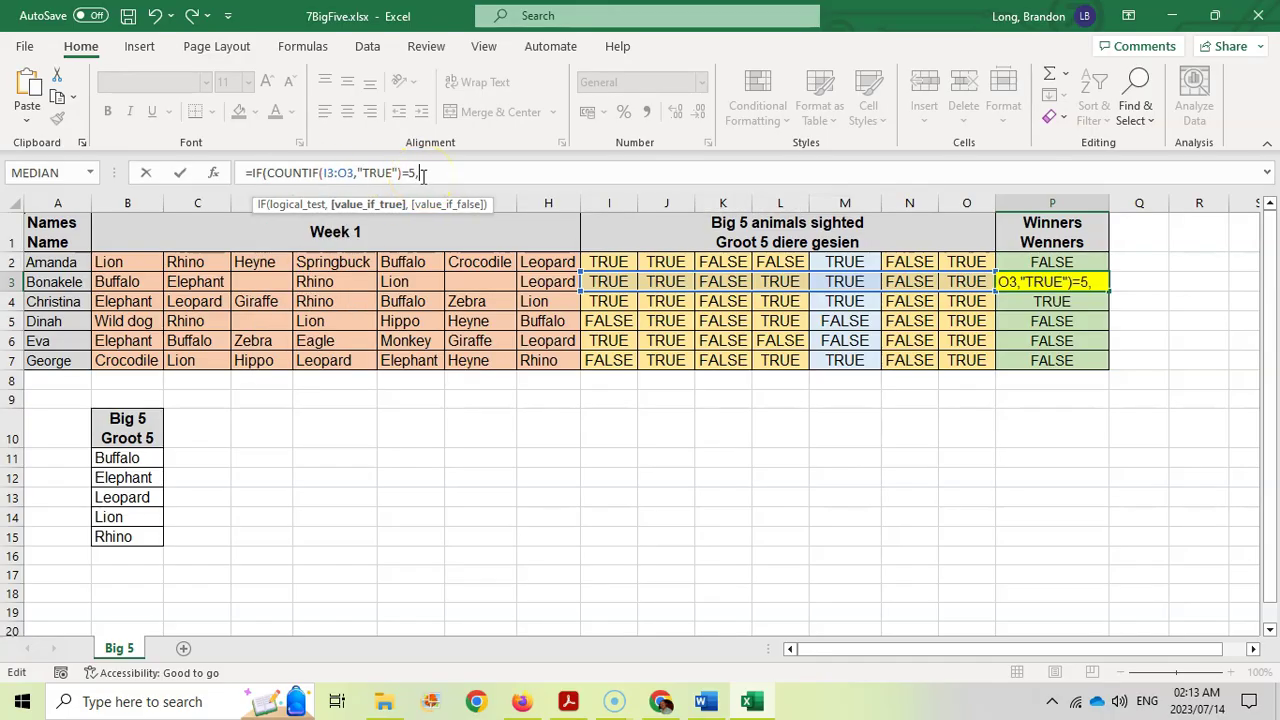
pyautogui.write('TRUE,FALSE')
pyautogui.press('Return')
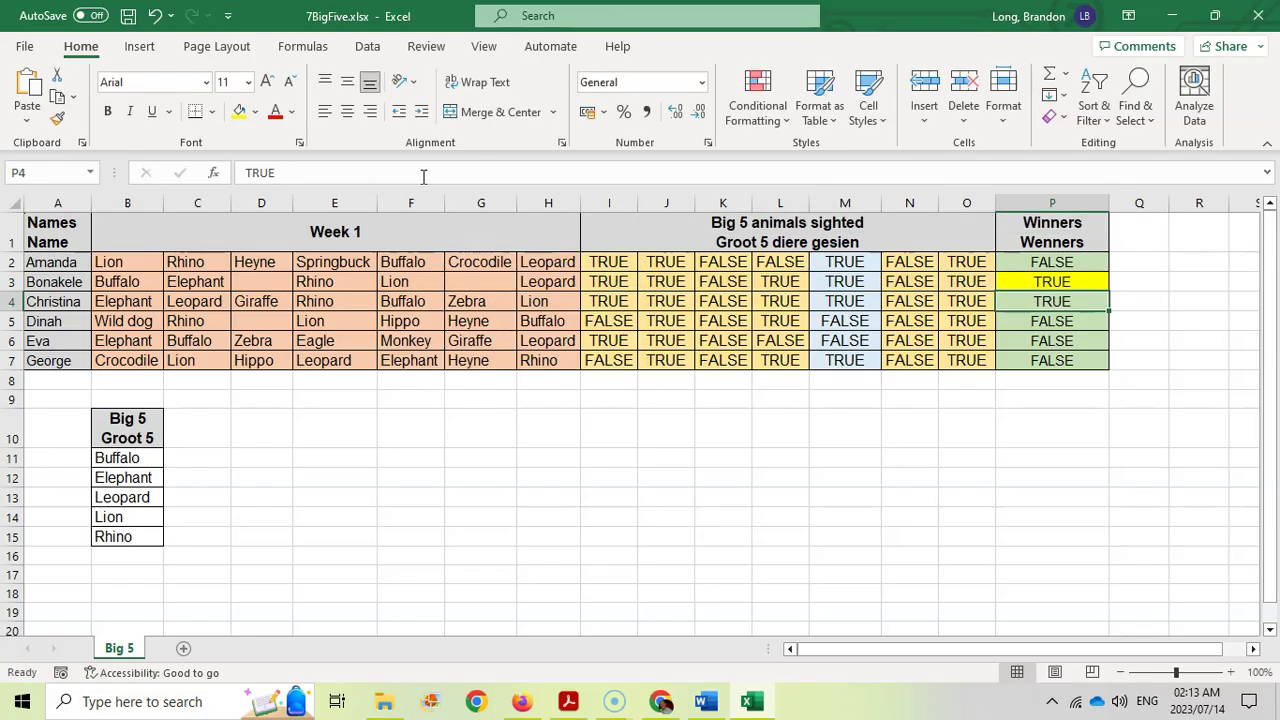
pyautogui.press('Up')
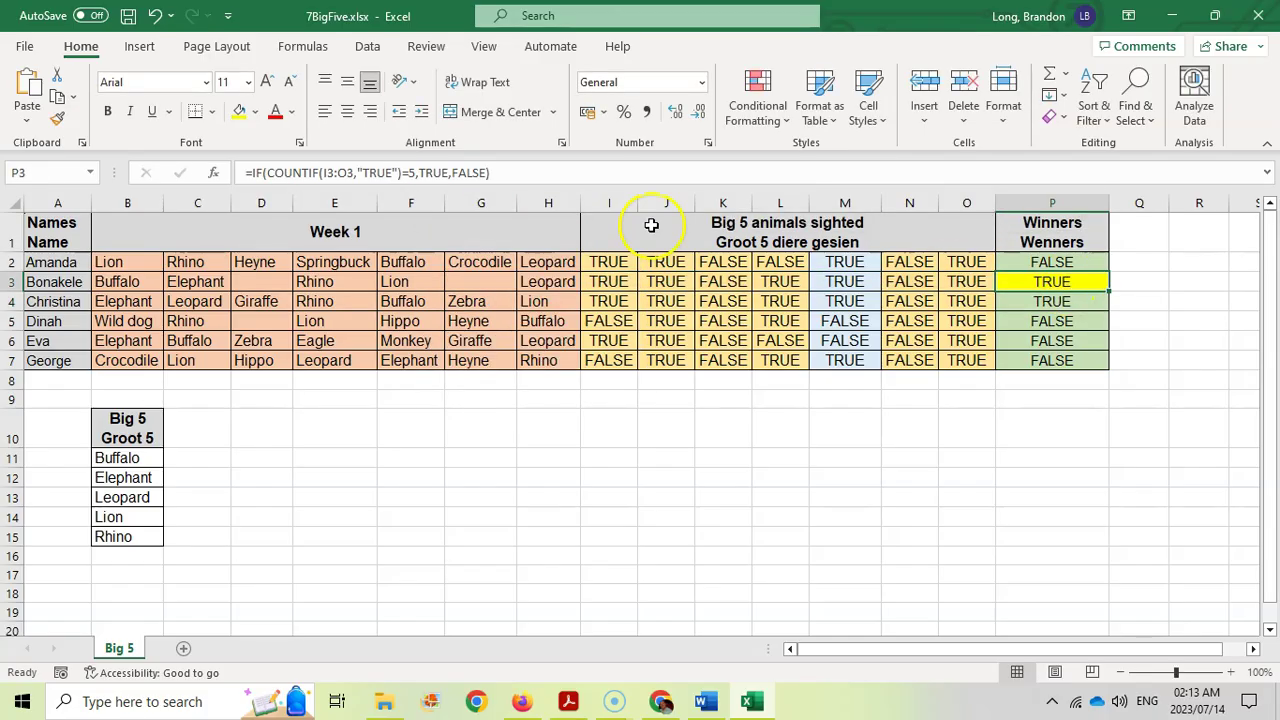
# - Simplify P3 to =COUNTIF(I3:O3,"TRUE")=5 by removing the IF wrapper and its TRUE,FALSE arguments
pyautogui.click(247, 173)
pyautogui.press('Delete')
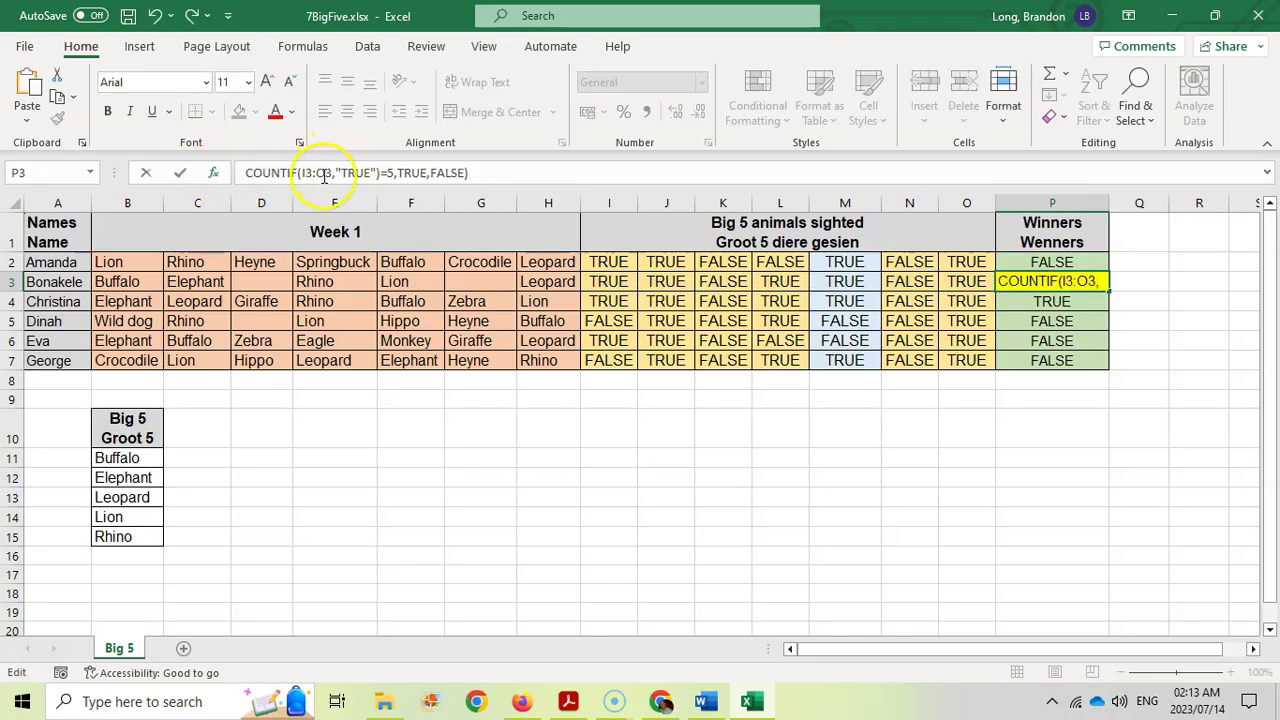
pyautogui.moveTo(401, 173); pyautogui.dragTo(476, 173)
pyautogui.press('Delete')
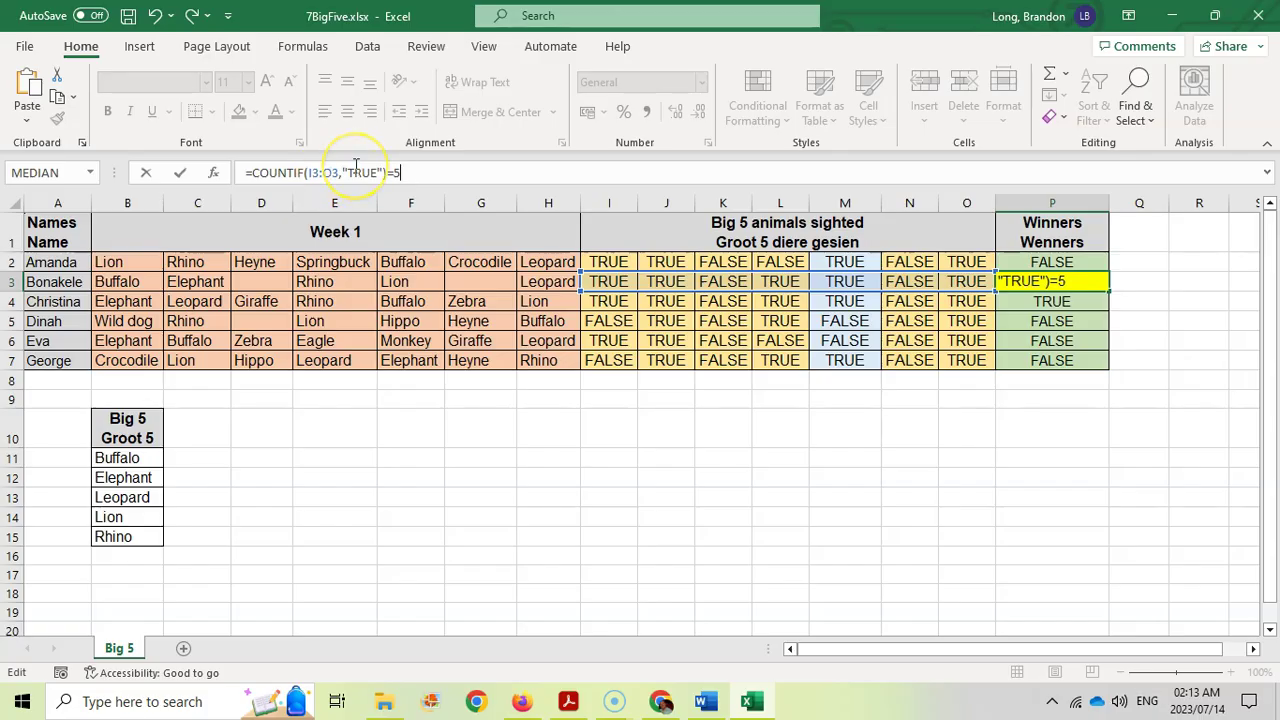
pyautogui.press('Return')
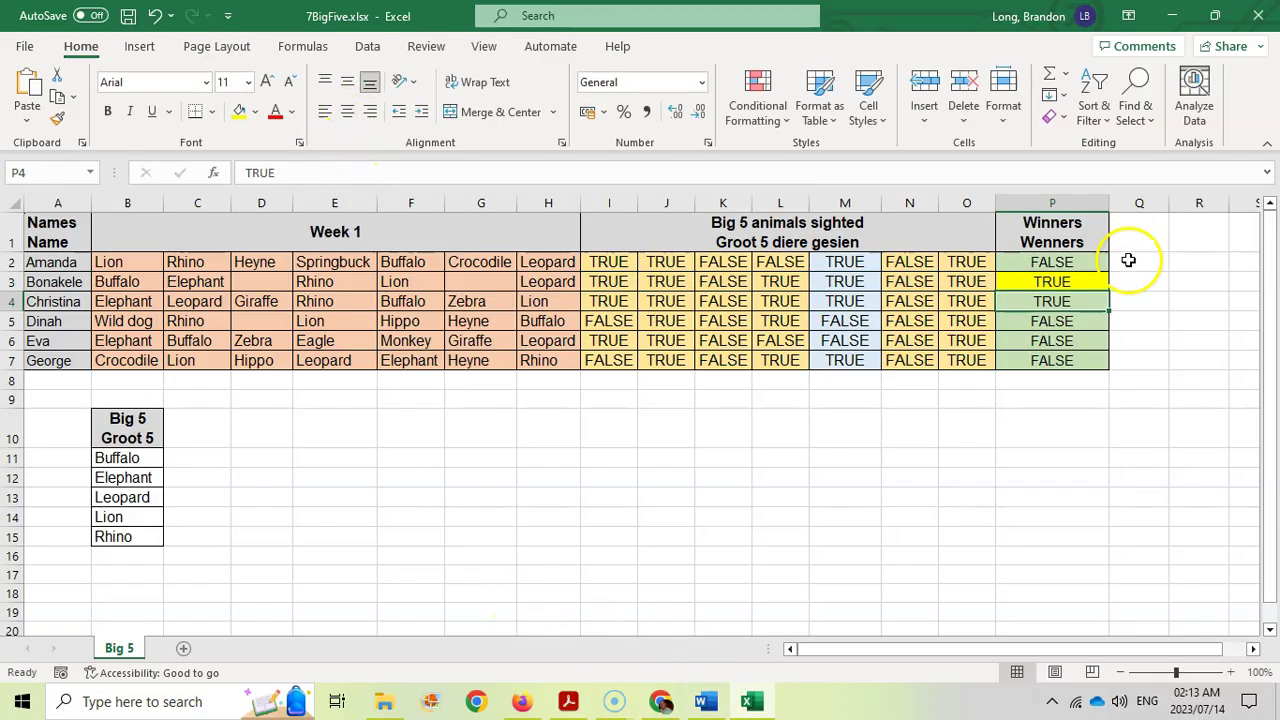
pyautogui.click(568, 701)
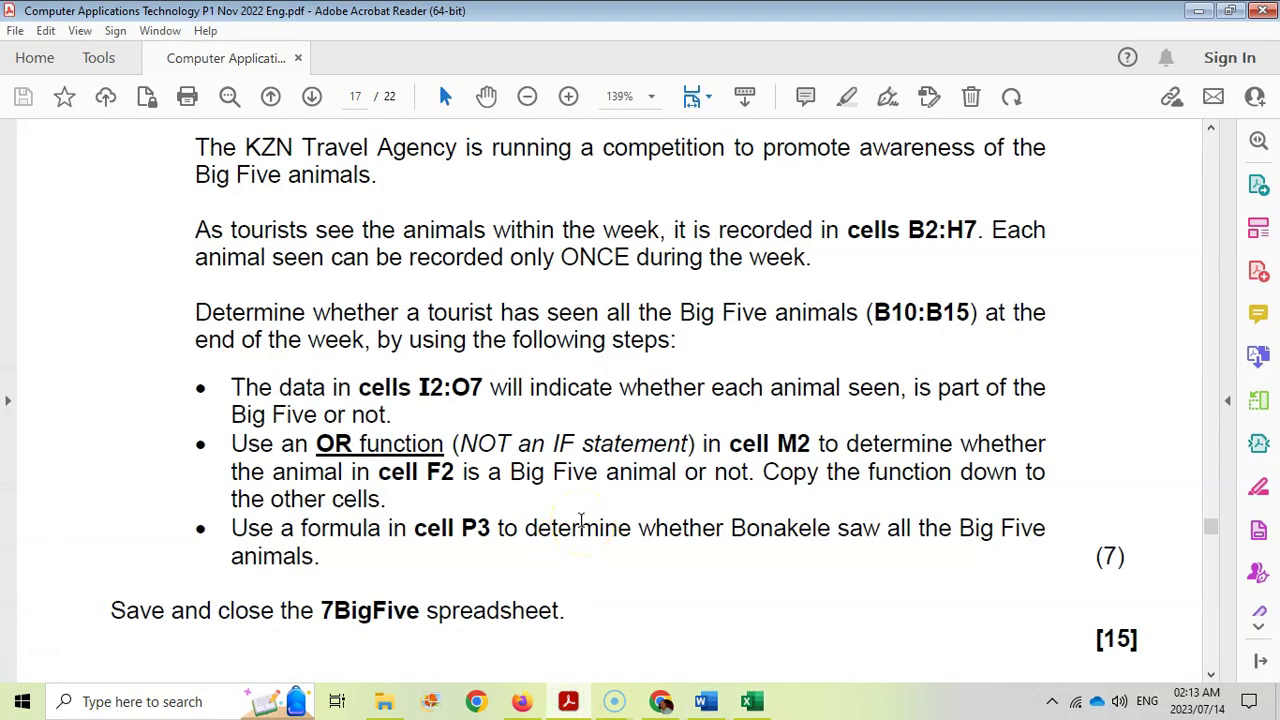
pyautogui.click(609, 518)
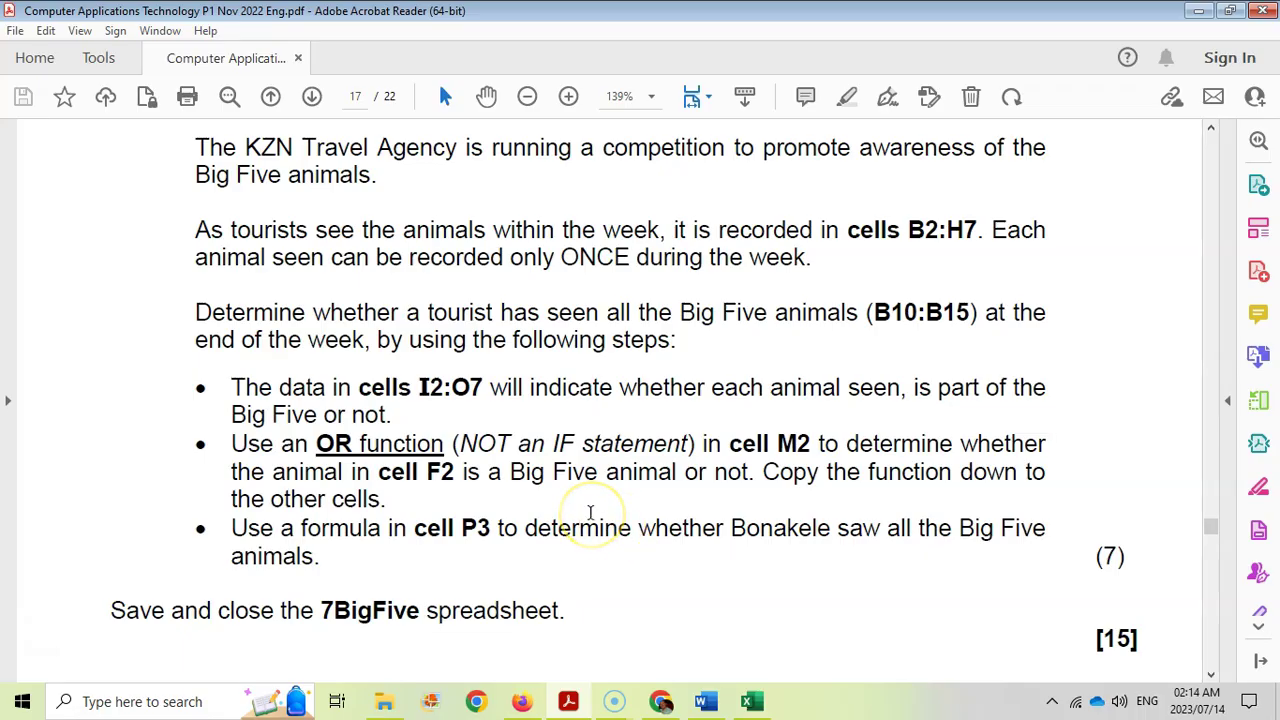